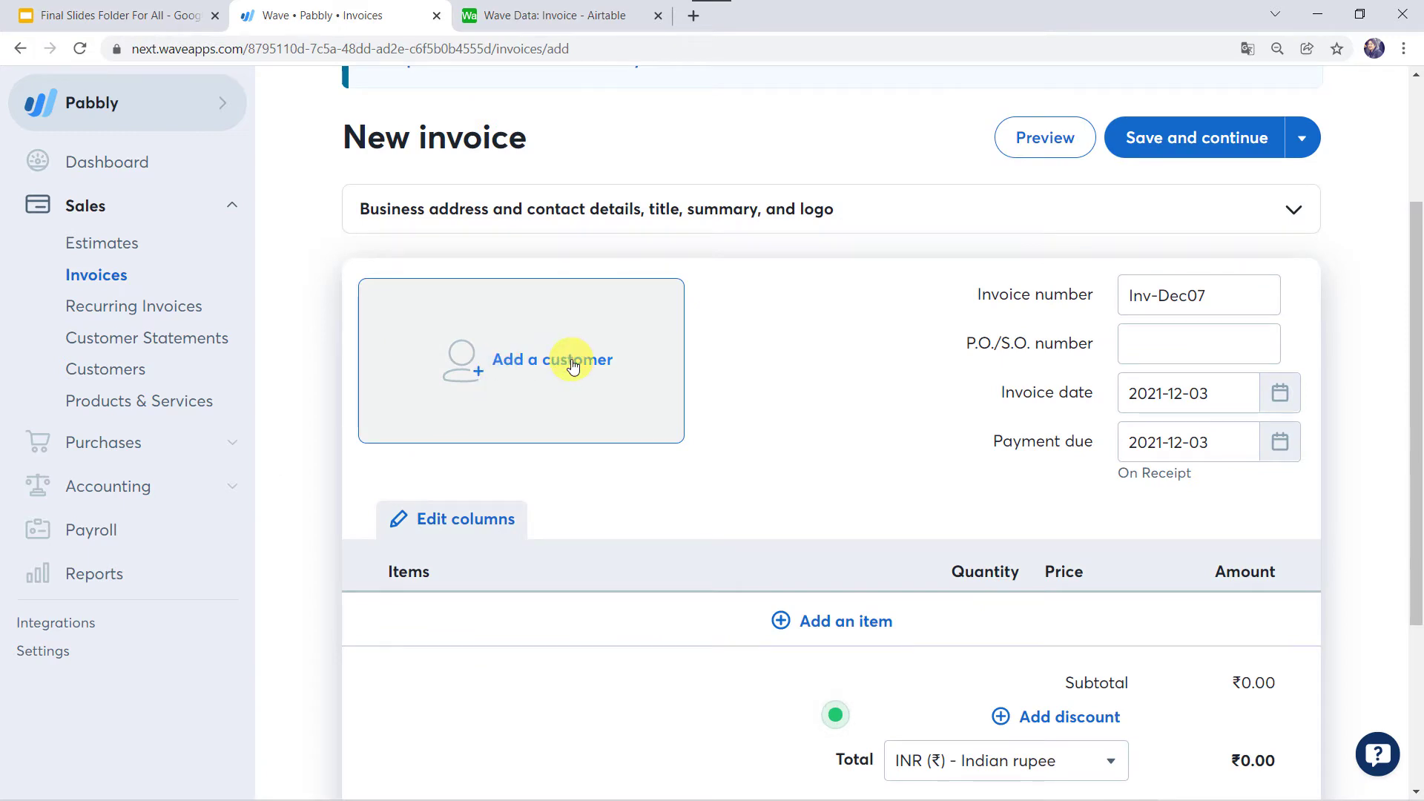
- Select the second listed customer for the new invoice and add the LED Bulb item
{"action": "left_click", "coordinate": [411, 418]}
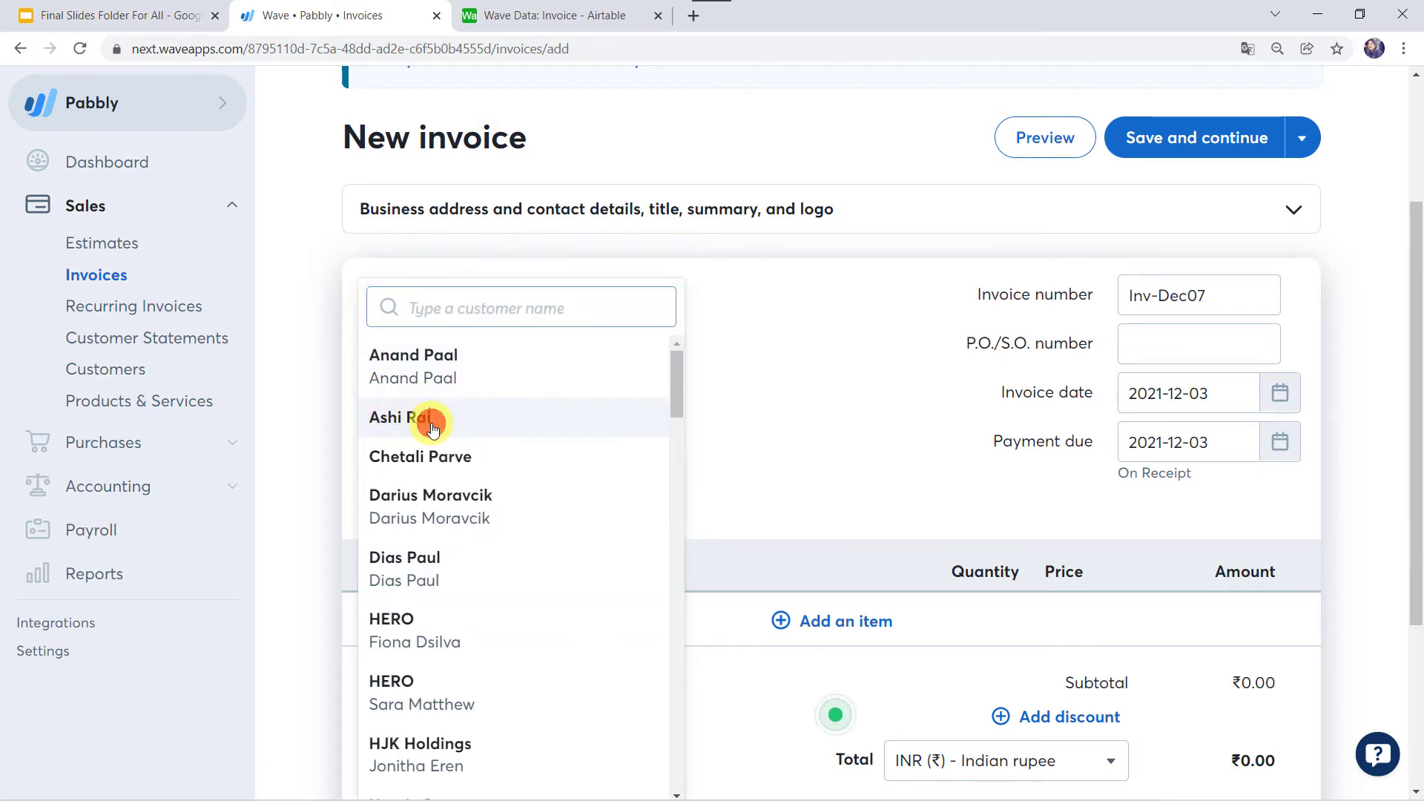
{"action": "scroll", "coordinate": [851, 402], "scroll_direction": "down", "scroll_amount": 1}
{"action": "scroll", "coordinate": [851, 403], "scroll_direction": "down", "scroll_amount": 3}
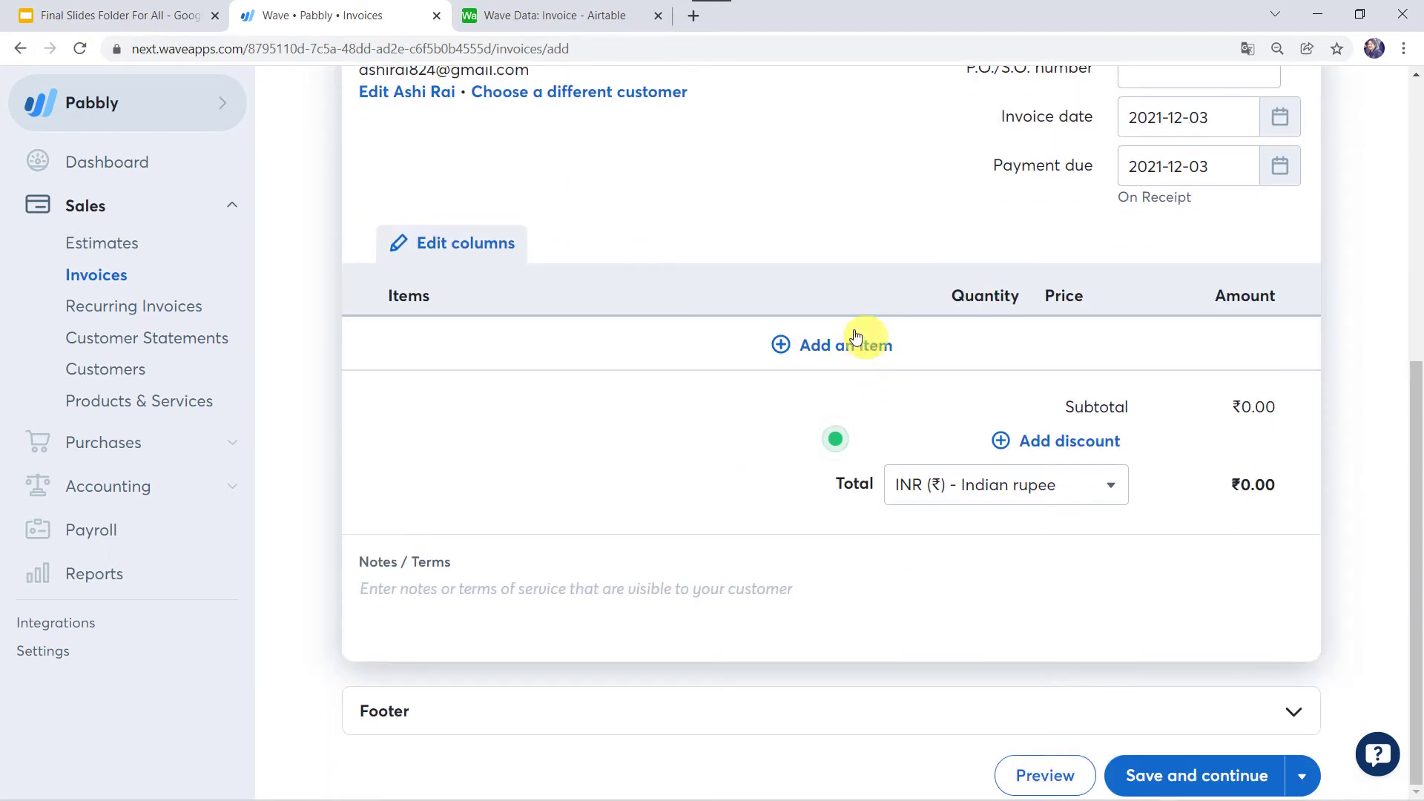
{"action": "left_click", "coordinate": [834, 343]}
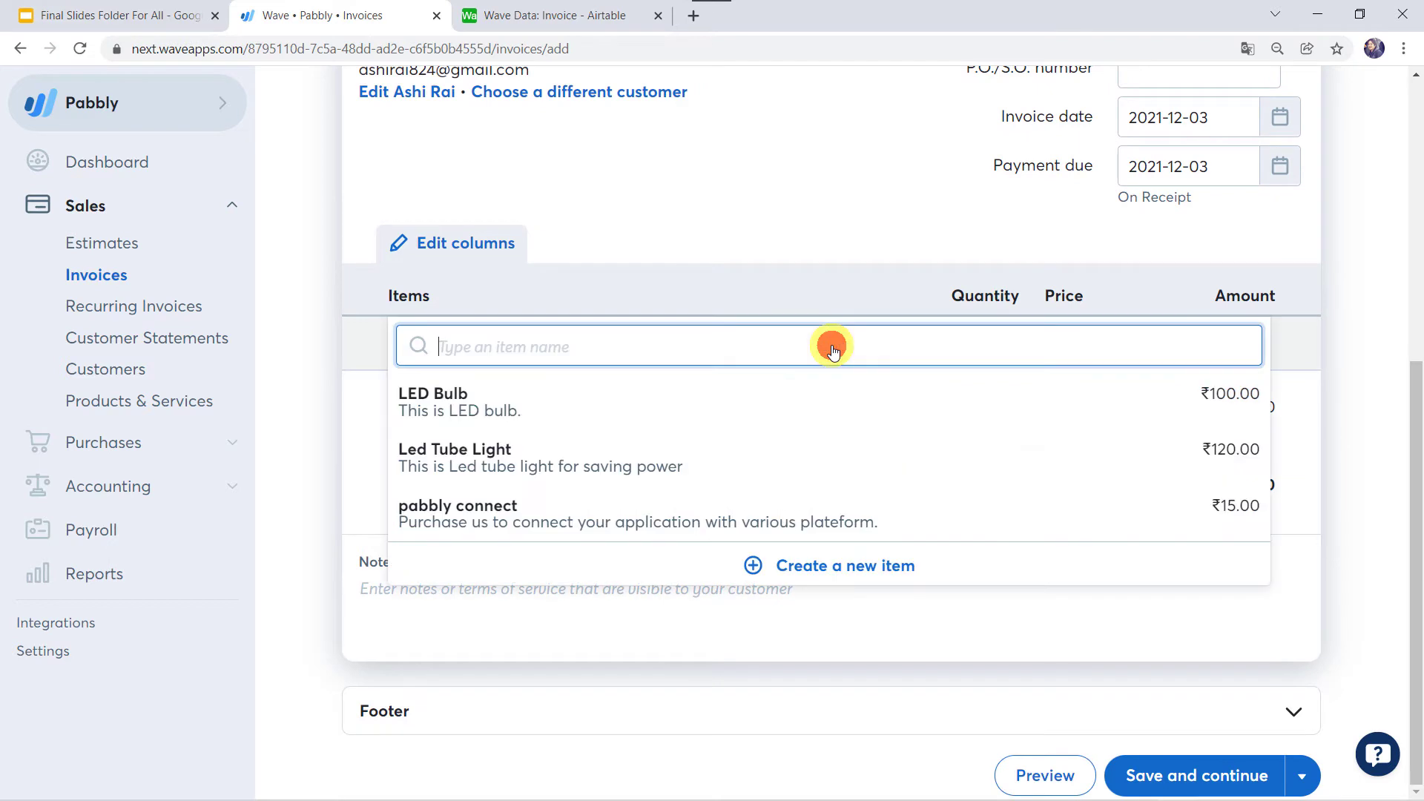
{"action": "left_click", "coordinate": [440, 402]}
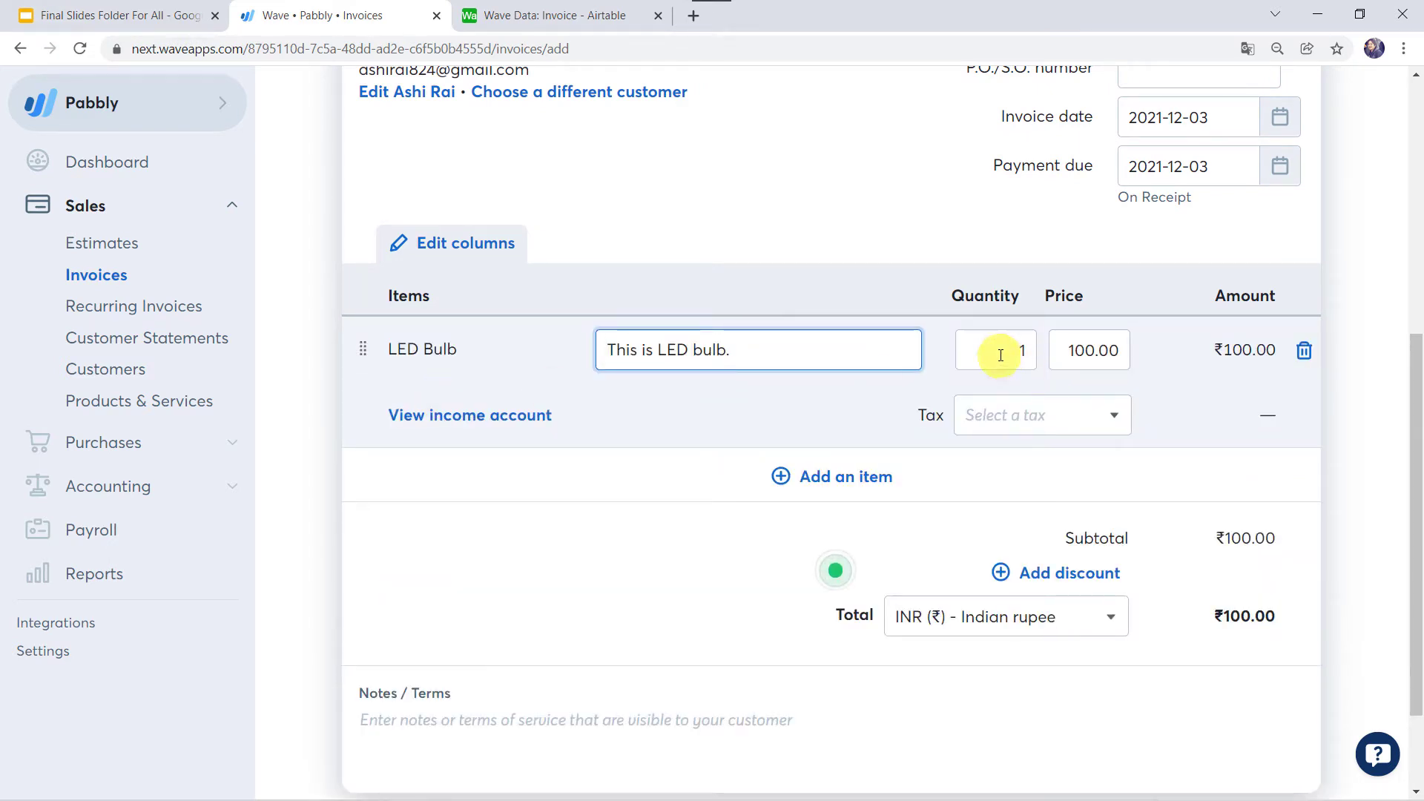
- Set the LED Bulb line's quantity to 50 and apply the GST 18% tax to it
{"action": "left_click", "coordinate": [1031, 344]}
{"action": "key", "text": "BackSpace"}
{"action": "type", "text": "50"}
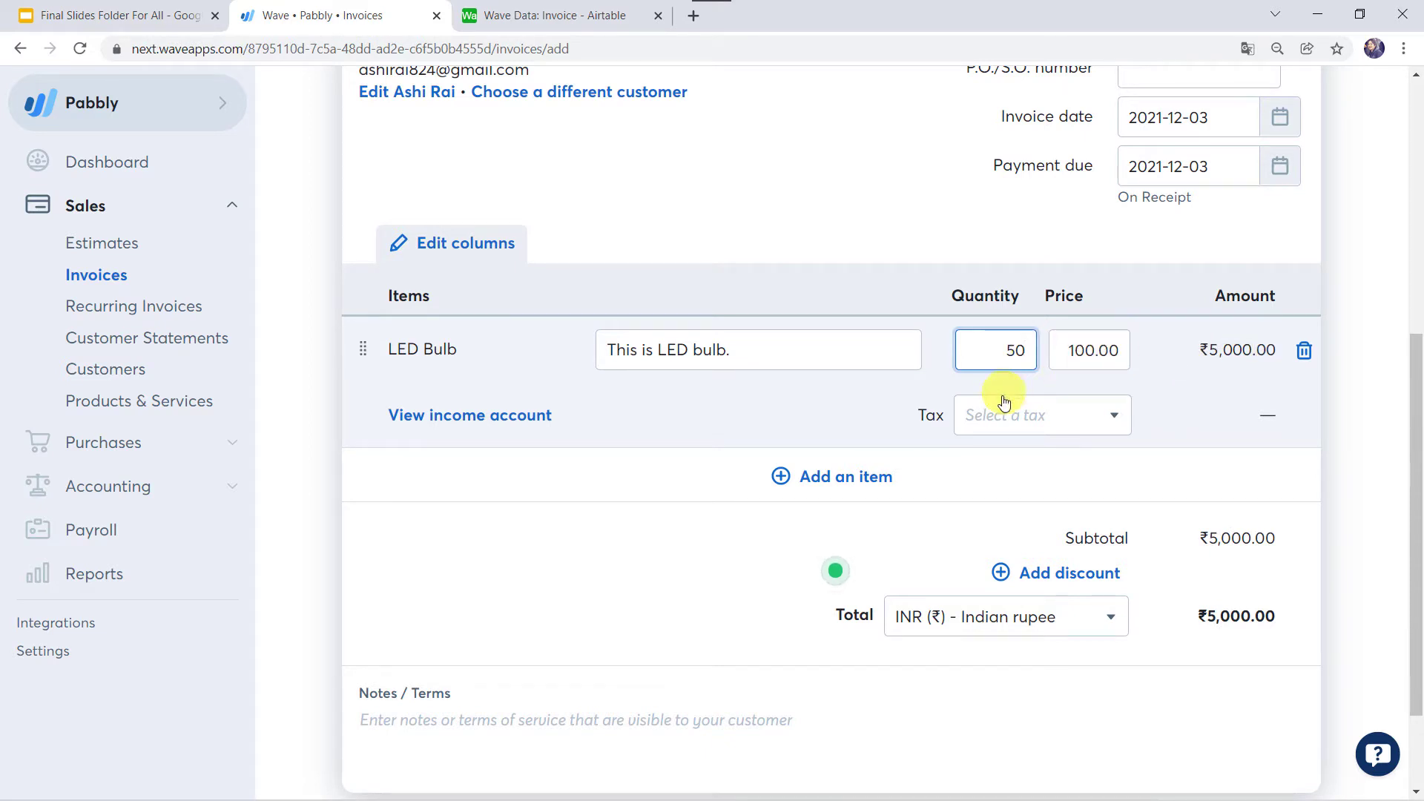
{"action": "left_click", "coordinate": [991, 418]}
{"action": "left_click", "coordinate": [1012, 517]}
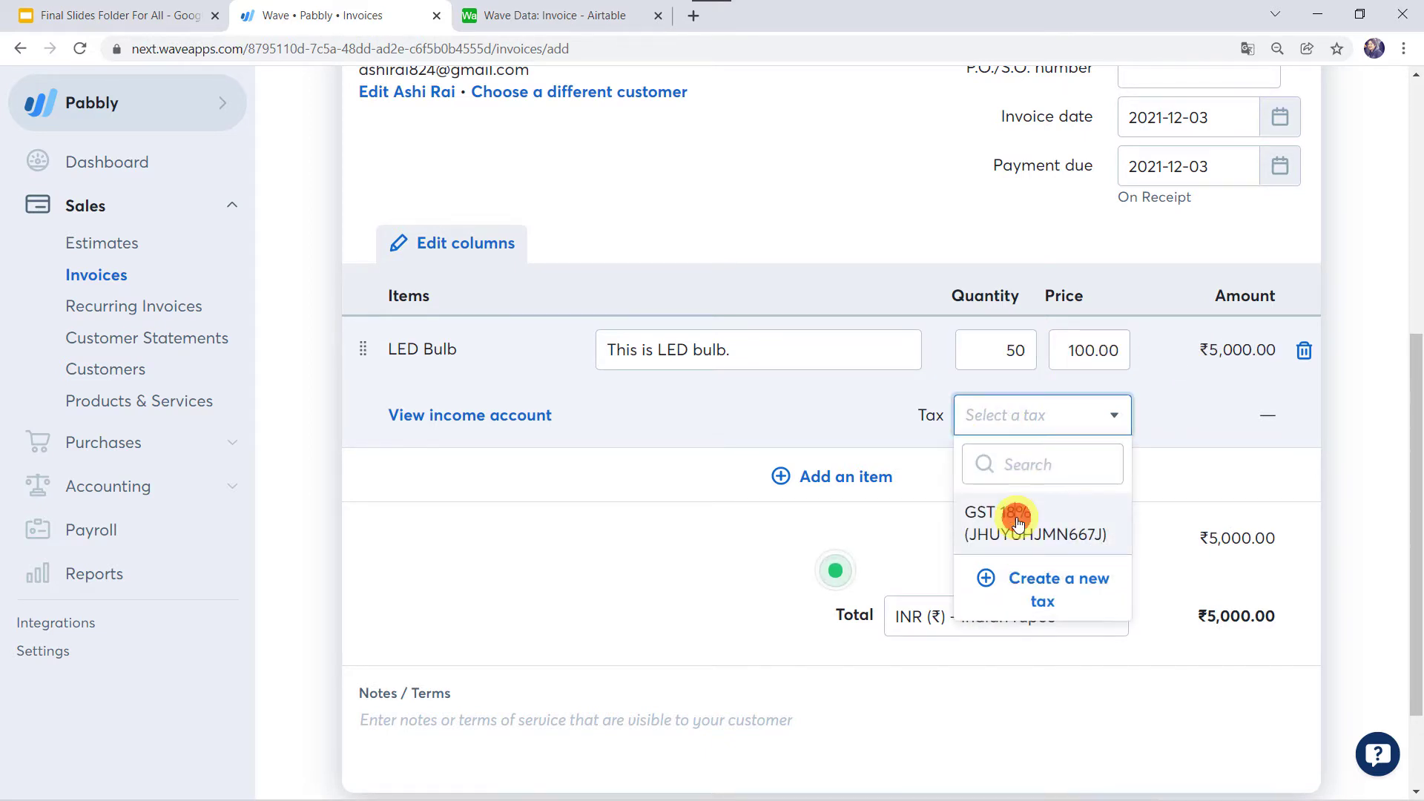
- Save the new invoice and review its billing and item details
{"action": "scroll", "coordinate": [1016, 521], "scroll_direction": "down", "scroll_amount": 3}
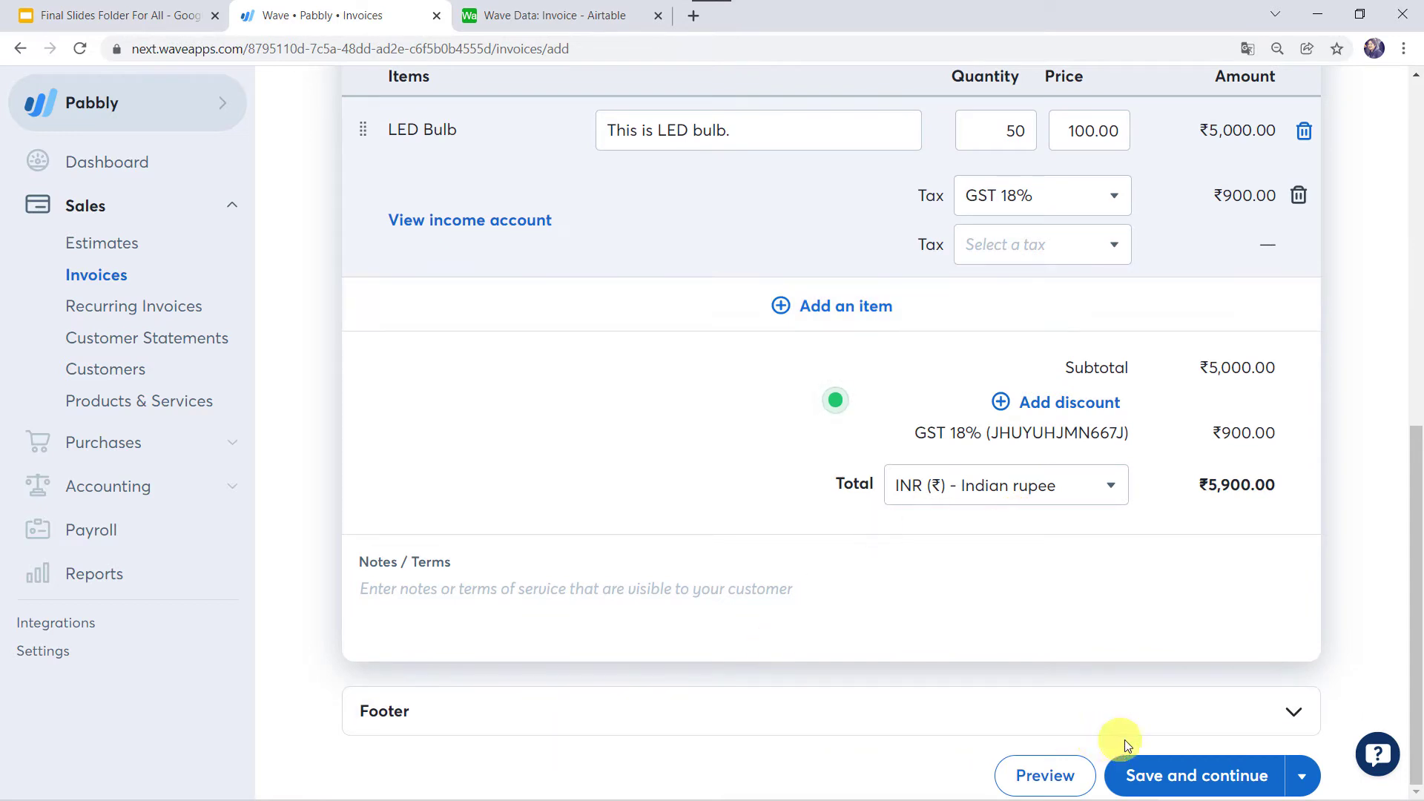
{"action": "left_click", "coordinate": [1163, 774]}
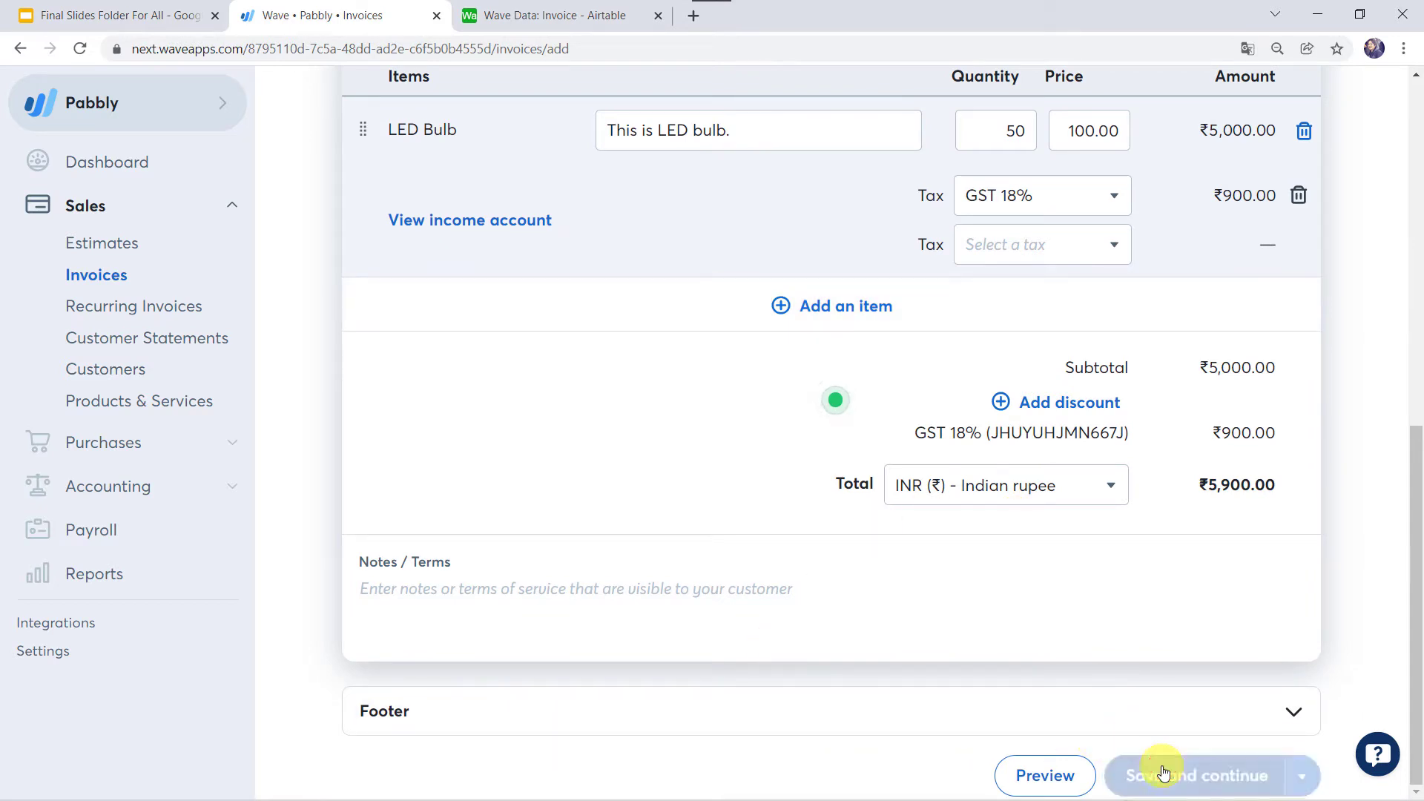
{"action": "scroll", "coordinate": [860, 331], "scroll_direction": "down", "scroll_amount": 8}
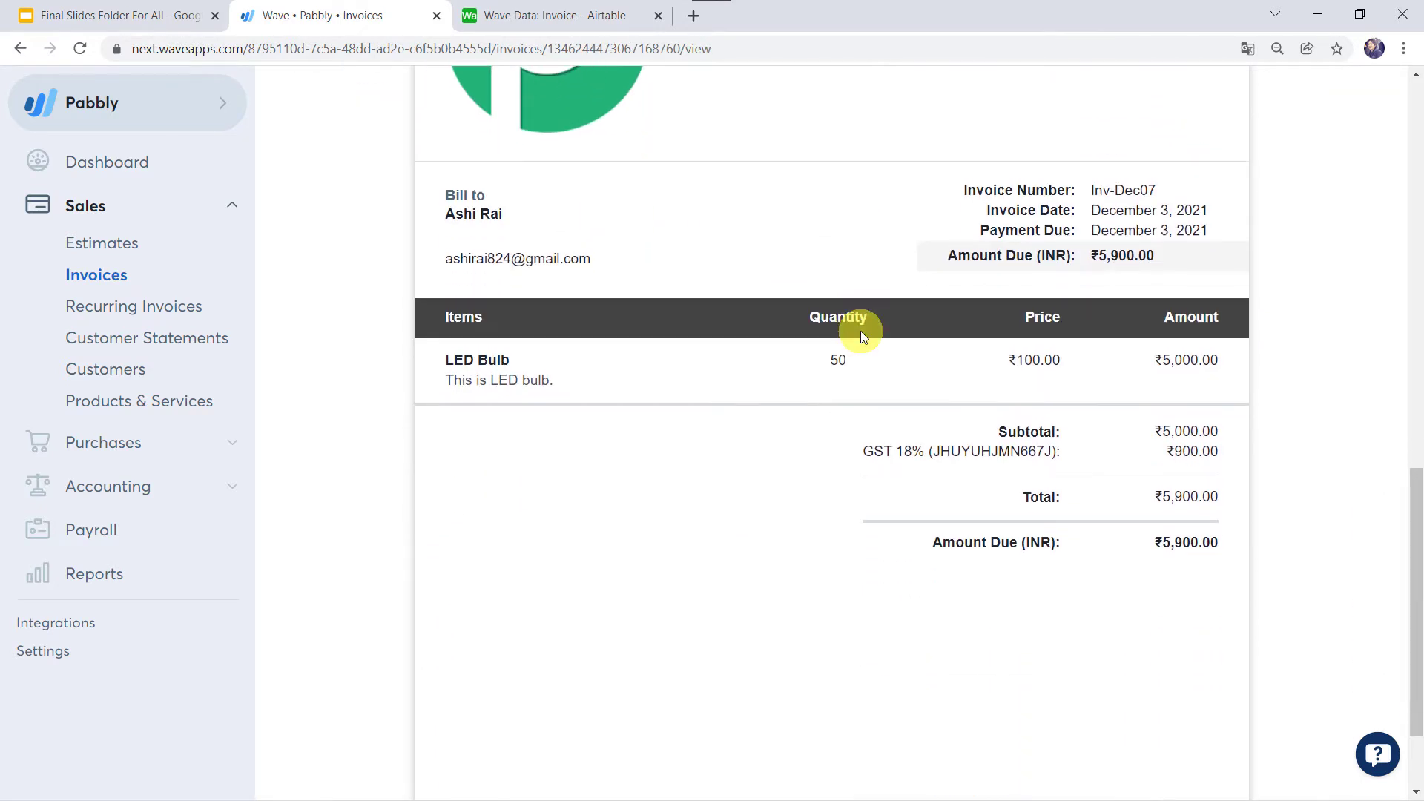
- Switch to the Wave Data base in Airtable, reload the Invoice table and compare its record with the saved Wave invoice
{"action": "left_click", "coordinate": [603, 10]}
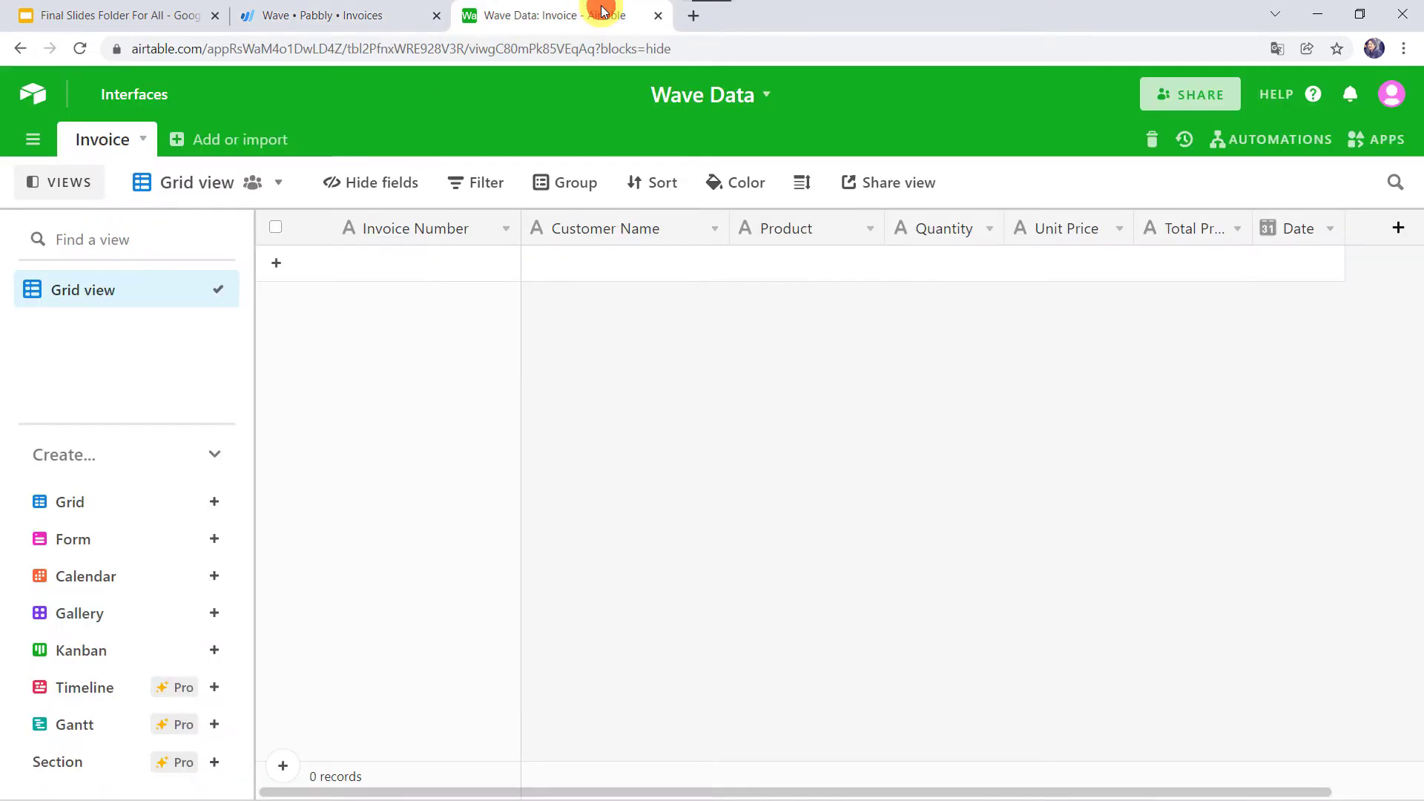
{"action": "left_click", "coordinate": [83, 49]}
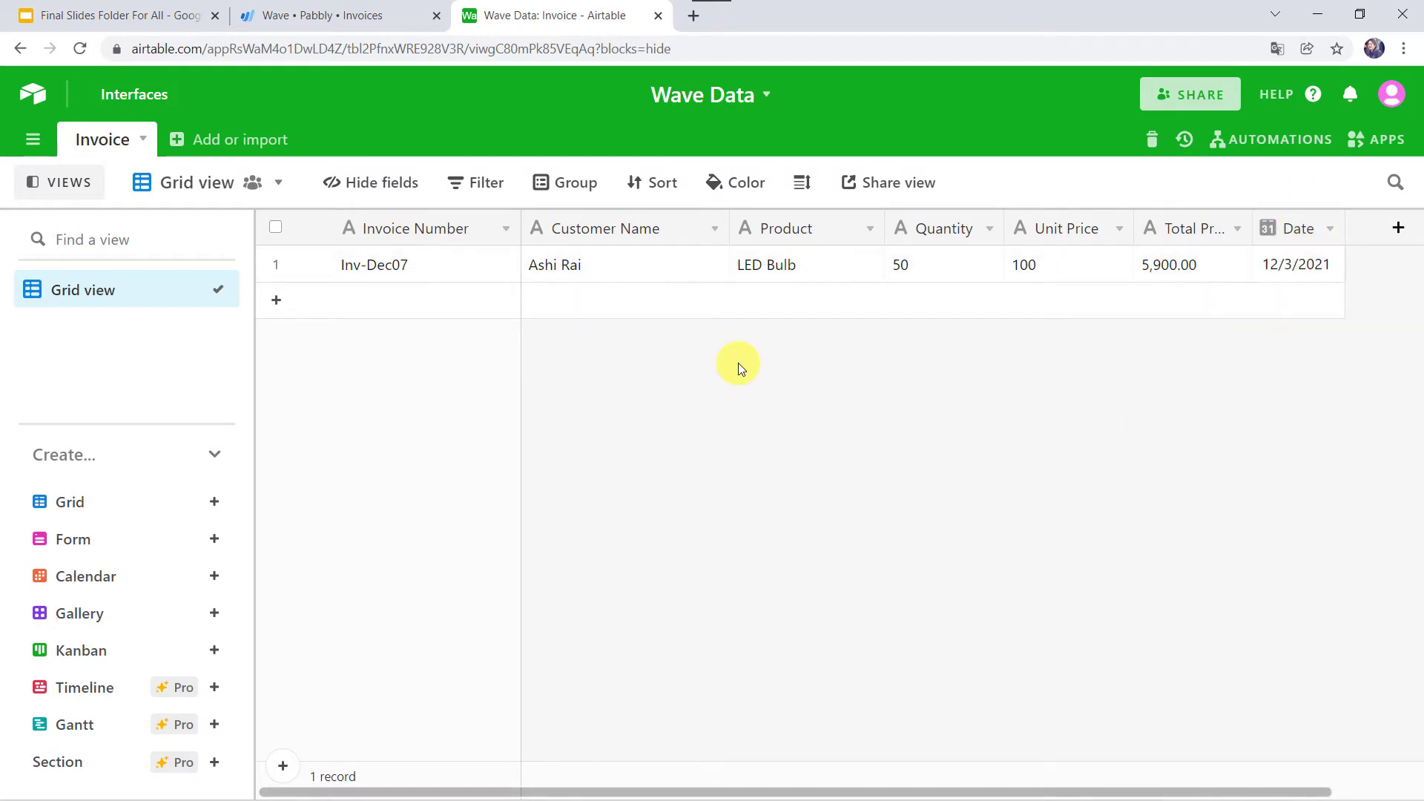
{"action": "left_click", "coordinate": [394, 10]}
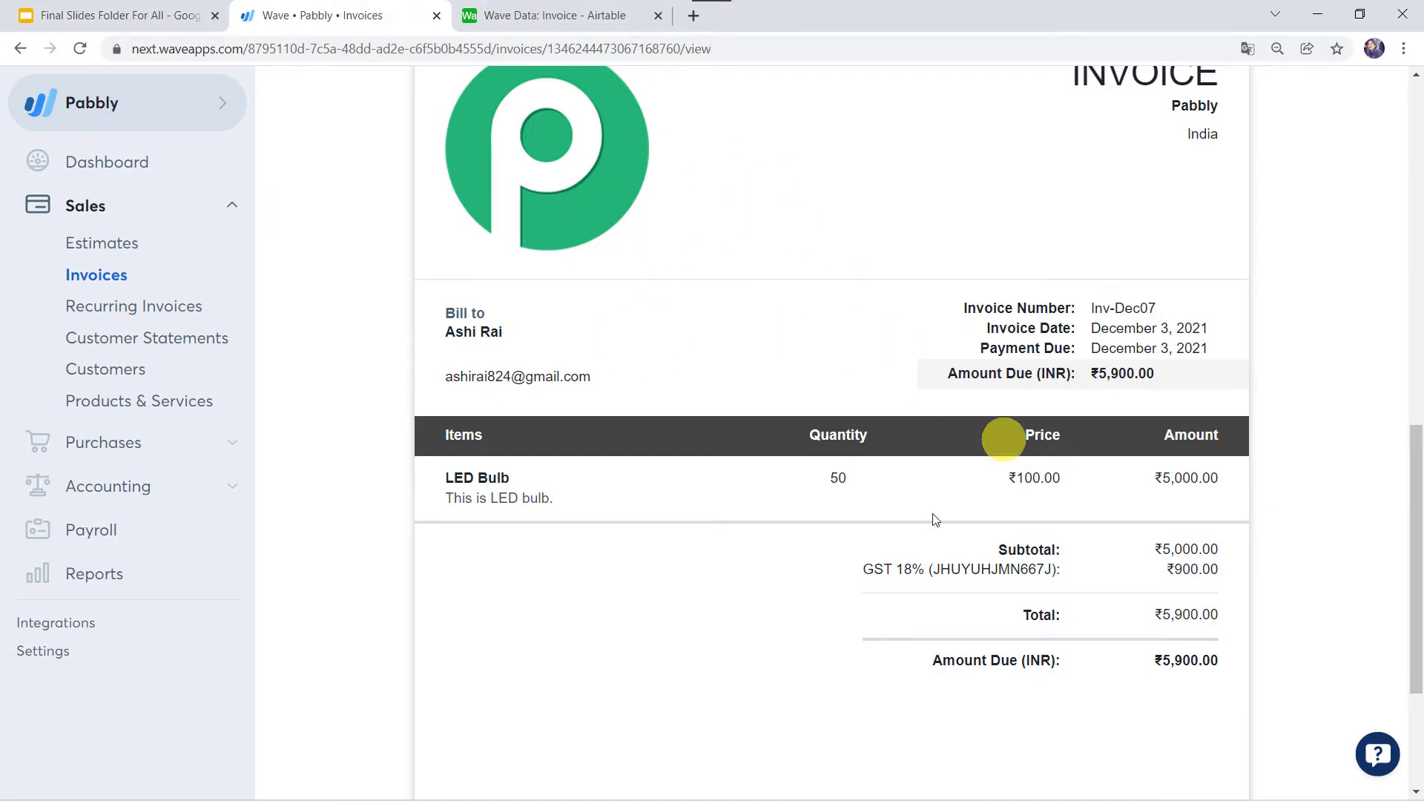
{"action": "left_click", "coordinate": [571, 11]}
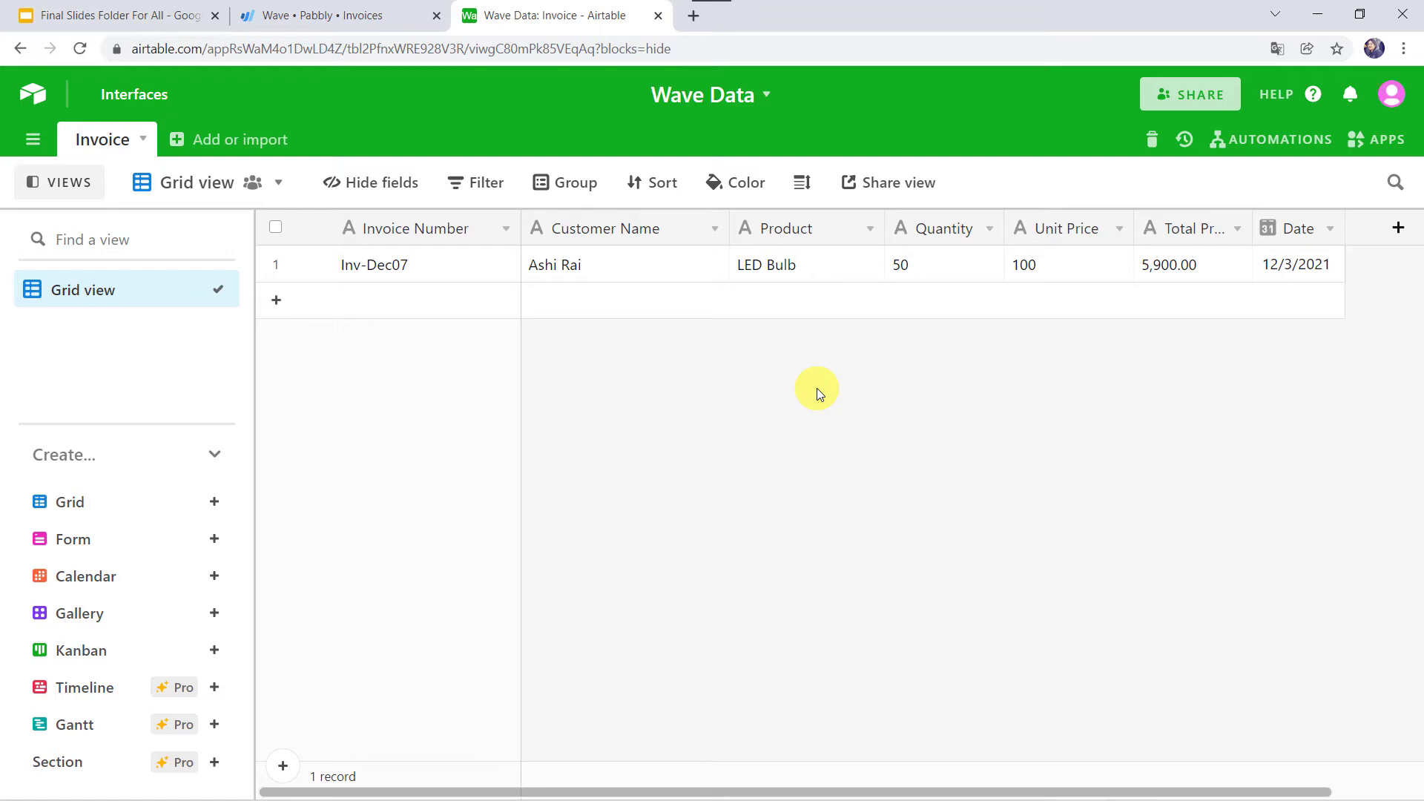
{"action": "left_click", "coordinate": [363, 9]}
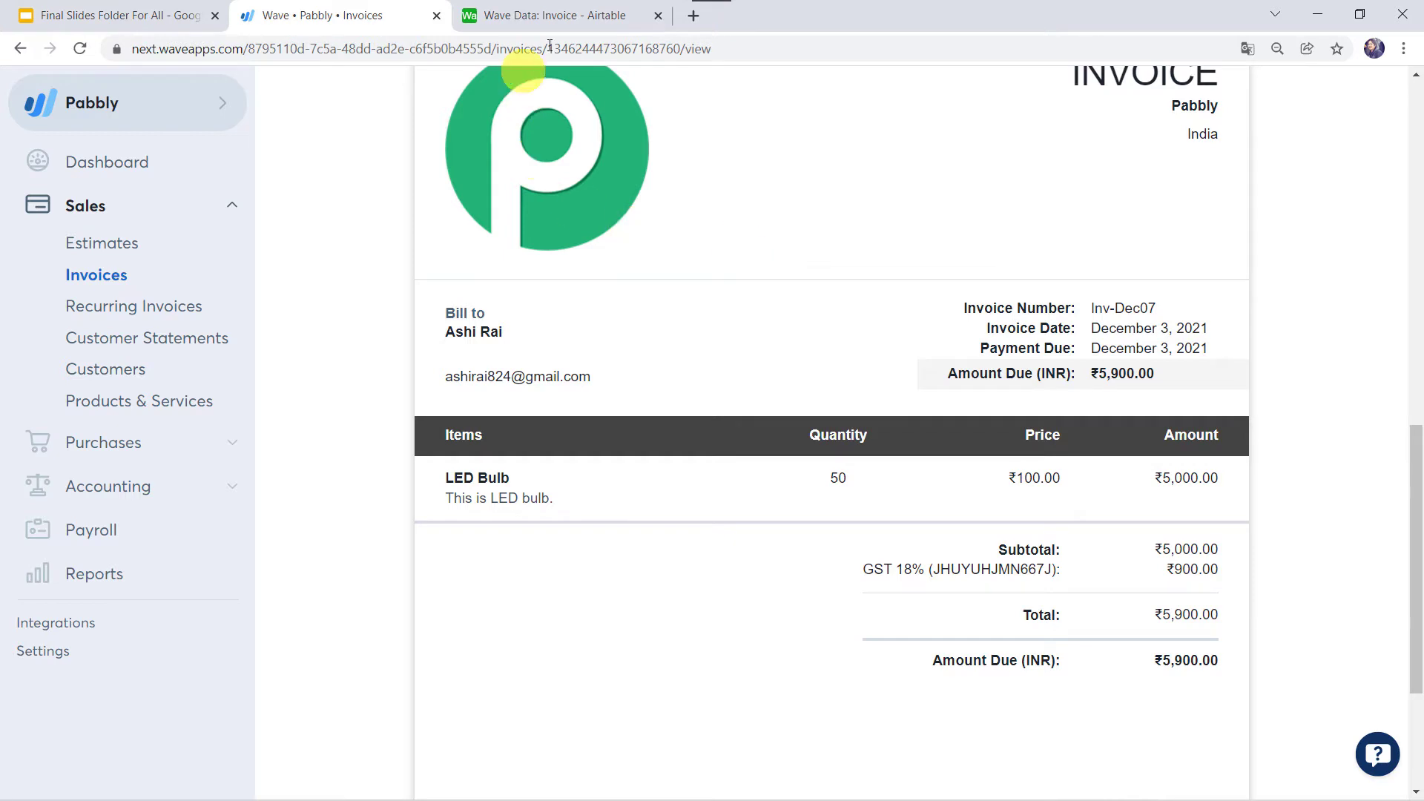
{"action": "left_click", "coordinate": [582, 14]}
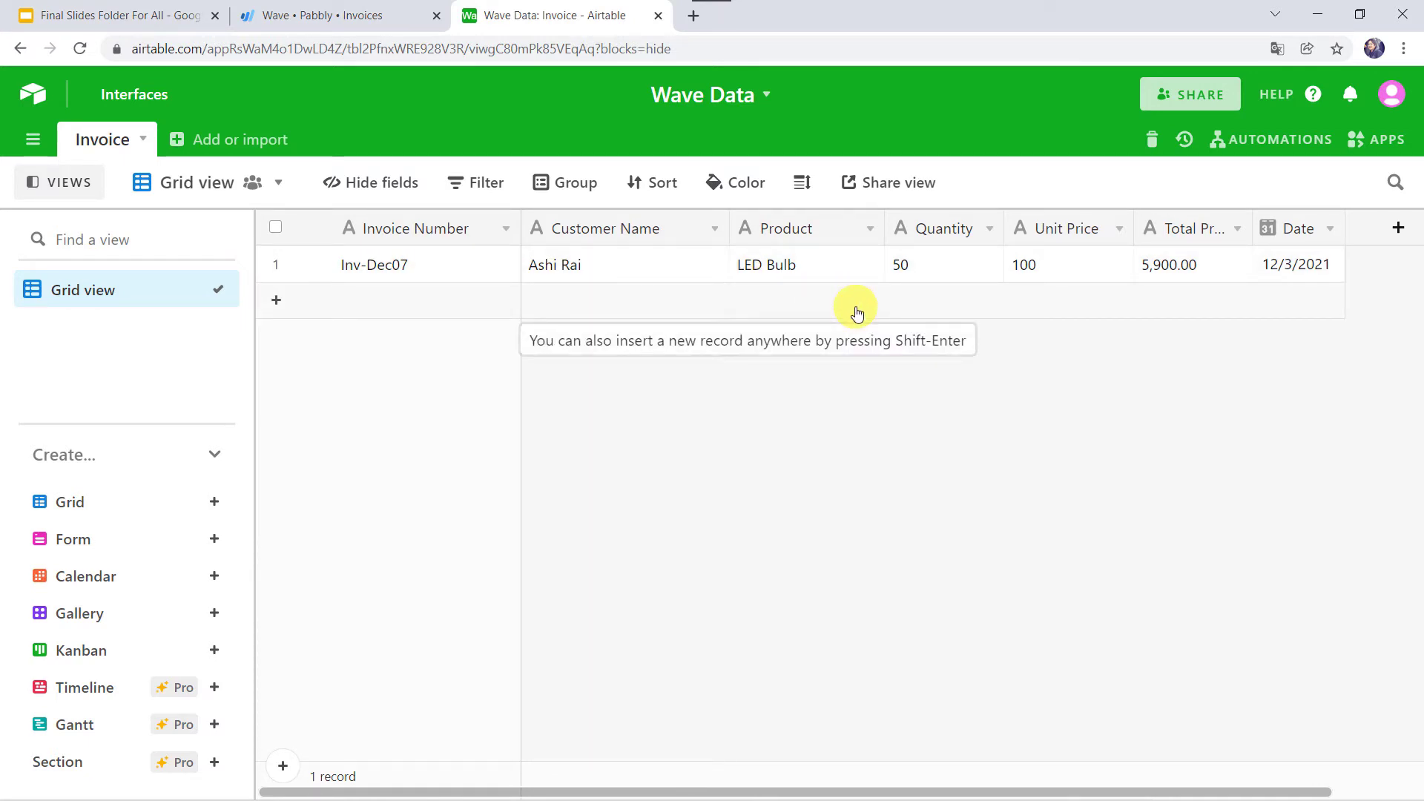
{"action": "left_click", "coordinate": [376, 15]}
{"action": "left_click", "coordinate": [553, 15]}
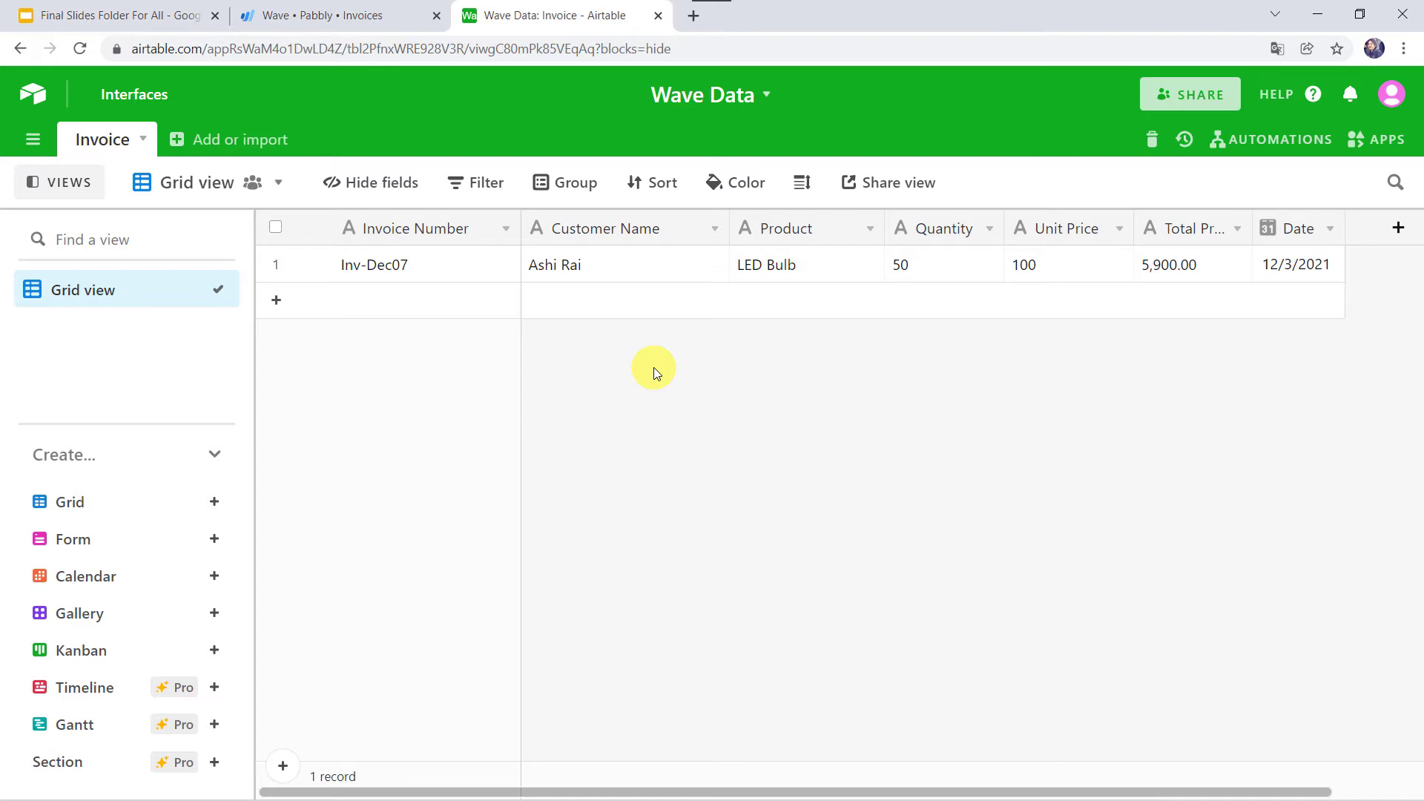
- Open pabbly.com in a new browser tab
{"action": "left_click", "coordinate": [693, 15]}
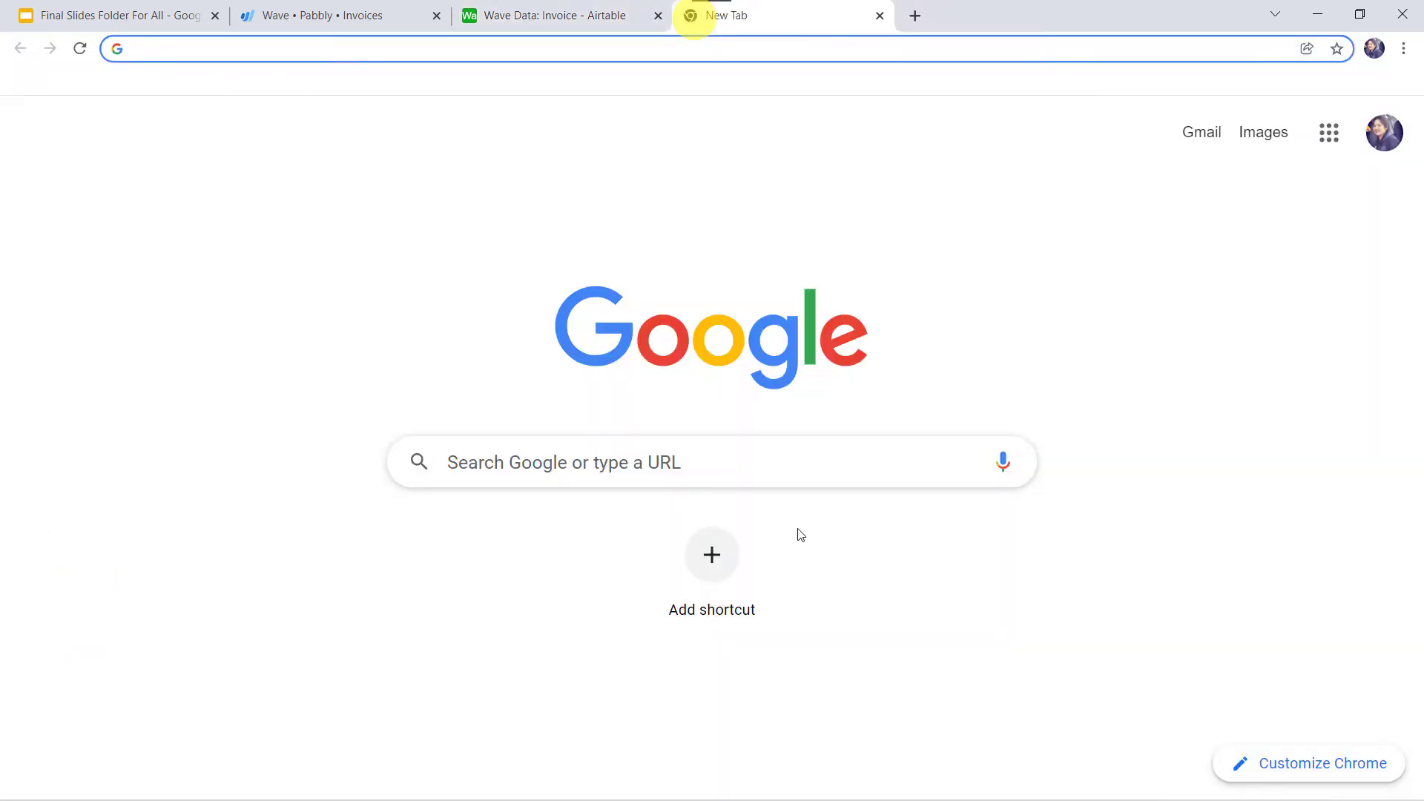
{"action": "type", "text": "pabbly.com"}
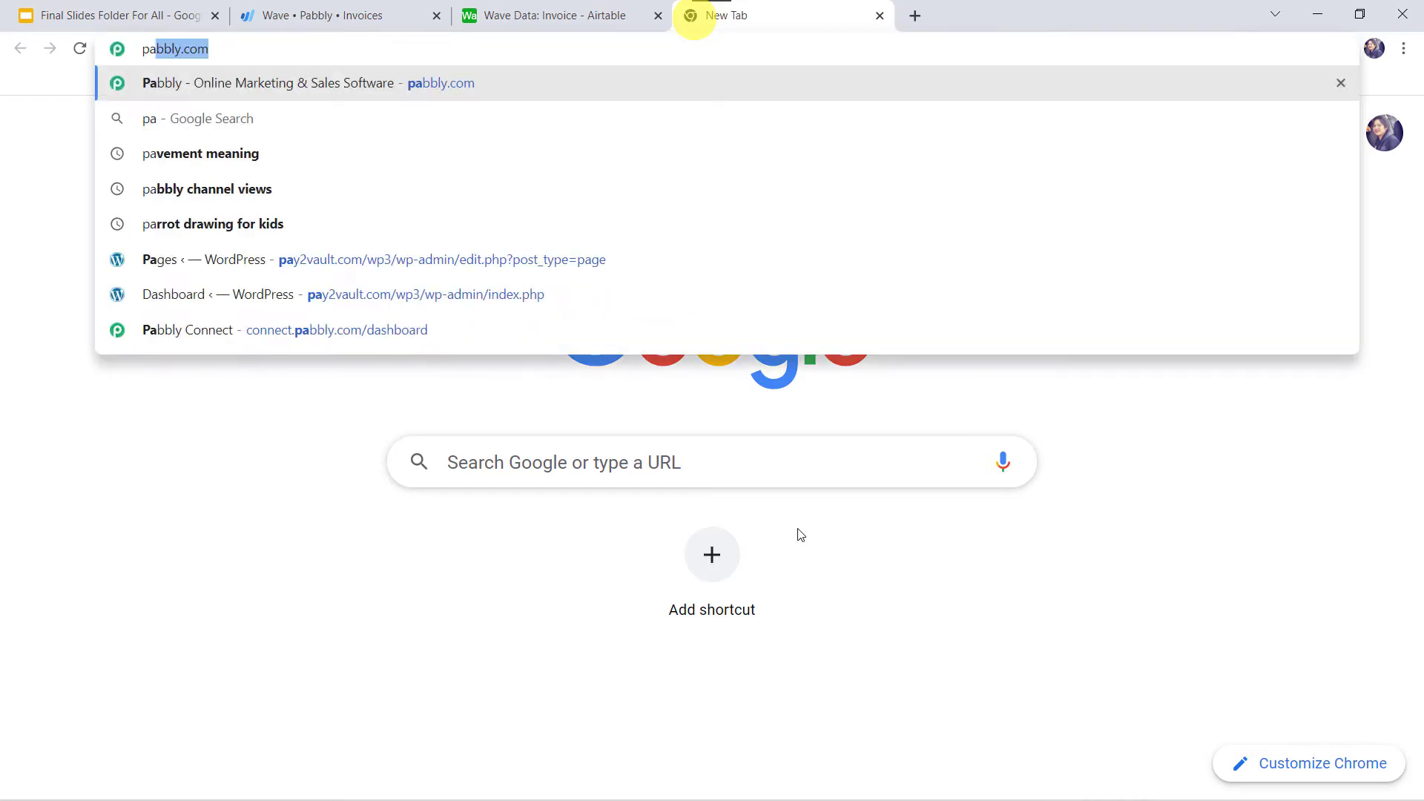
{"action": "key", "text": "Return"}
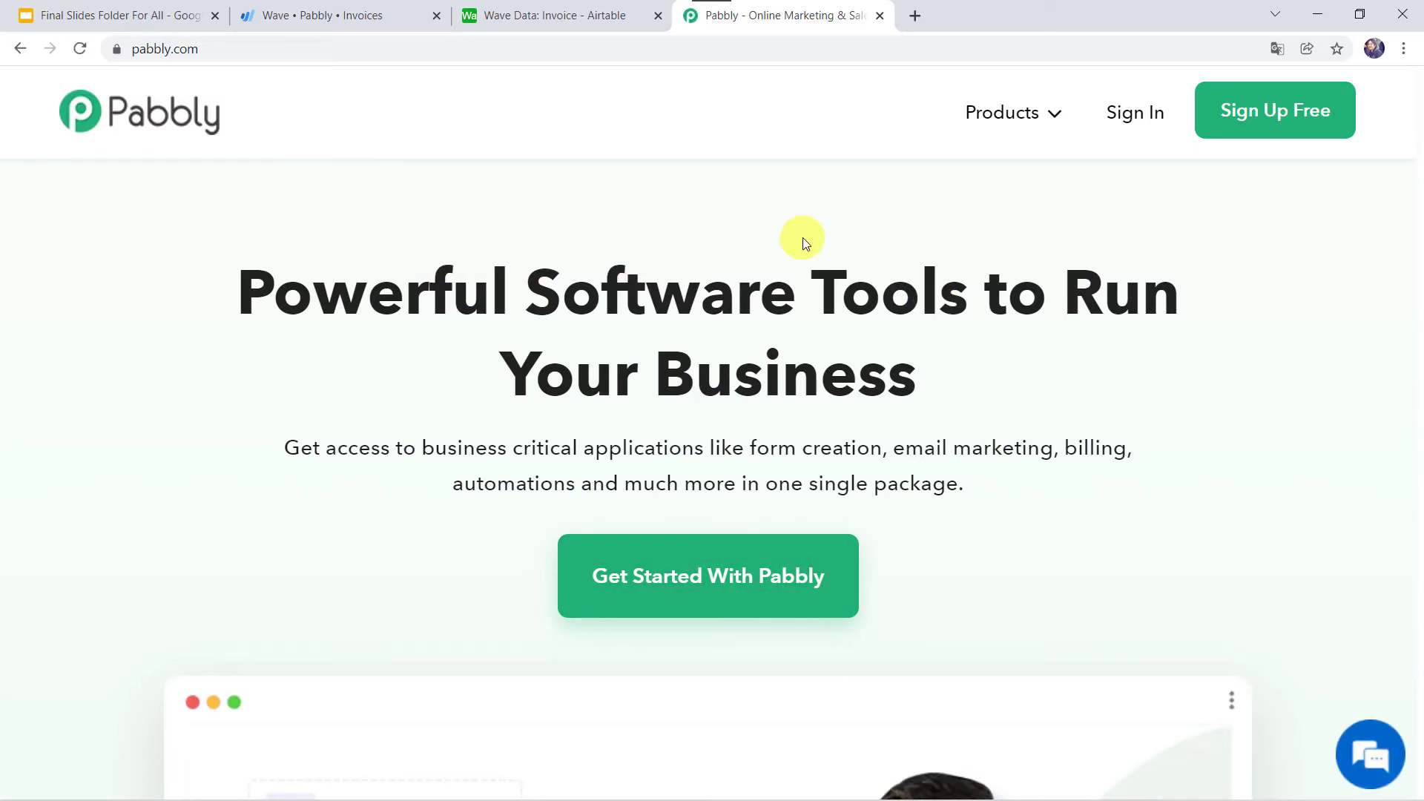
- Go to the Pabbly Connect product page, sign in, and access the Pabbly Connect dashboard
{"action": "mouse_move", "coordinate": [1005, 117]}
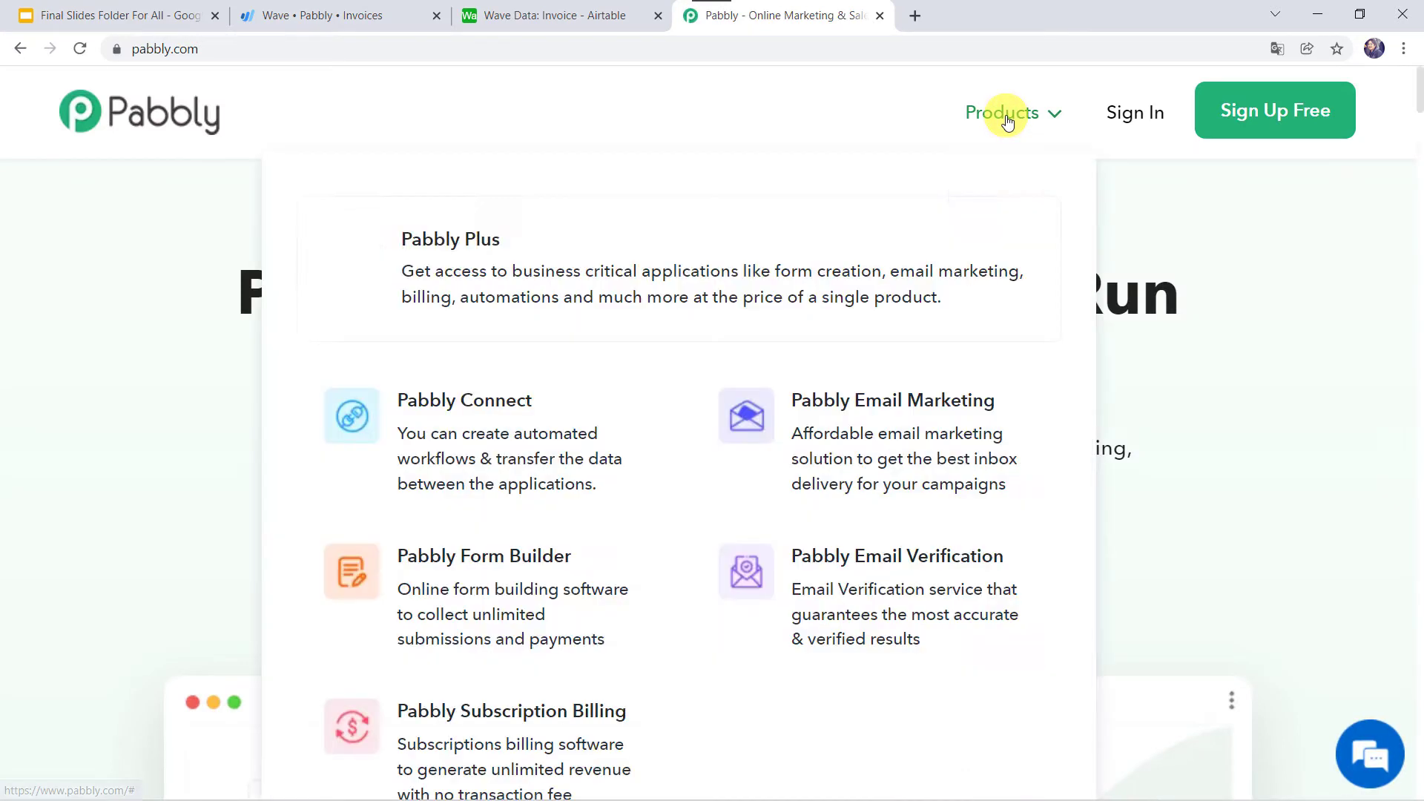
{"action": "left_click", "coordinate": [489, 416]}
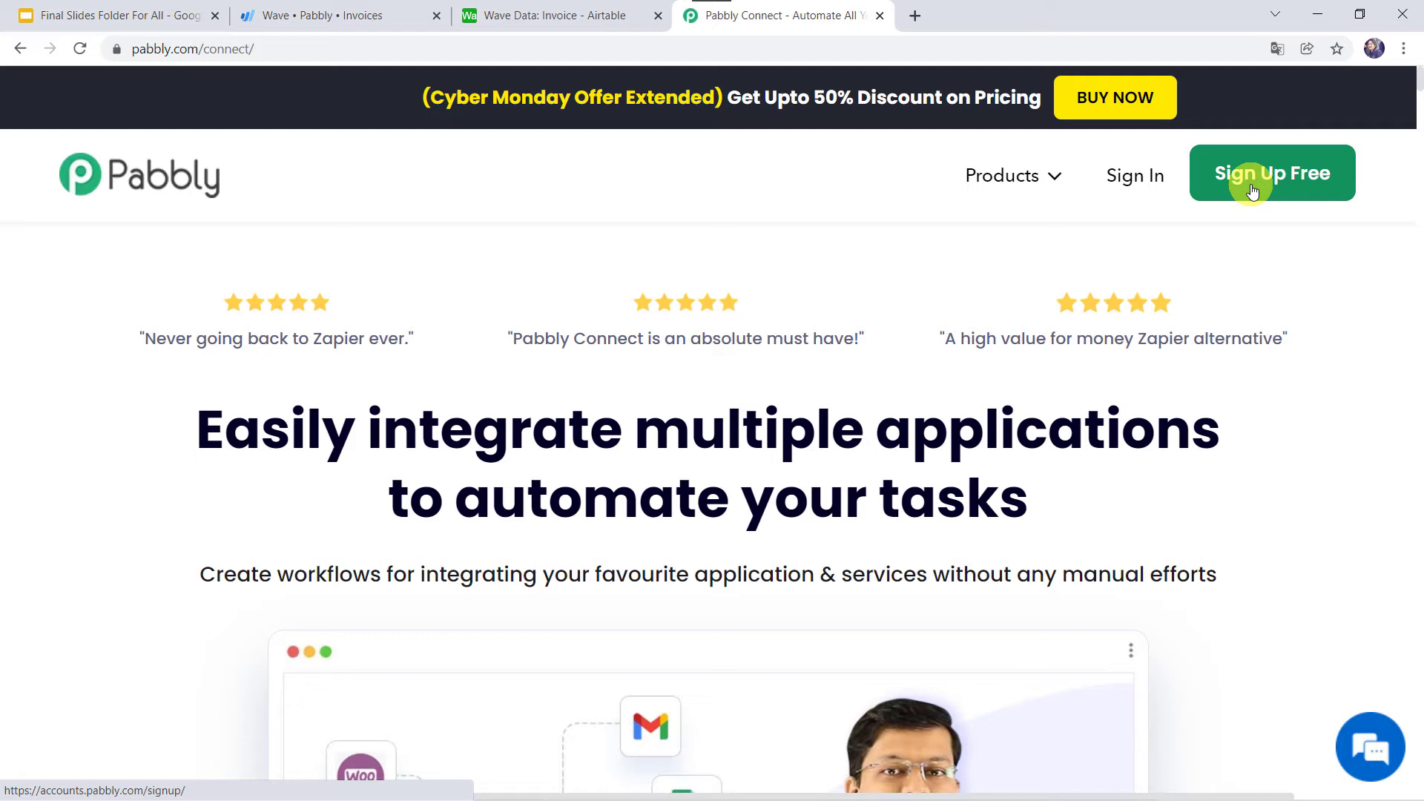
{"action": "left_click", "coordinate": [1147, 179]}
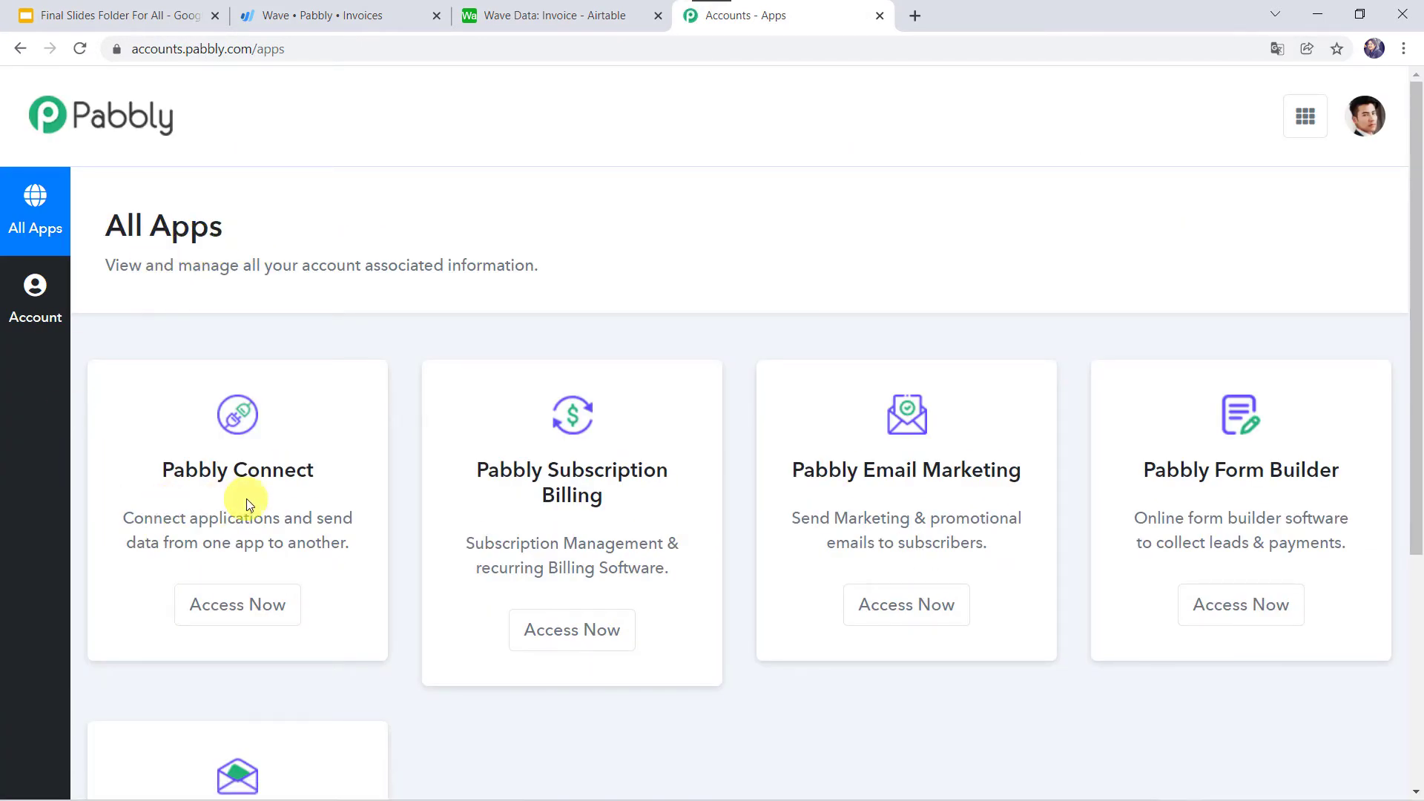
{"action": "left_click", "coordinate": [225, 607]}
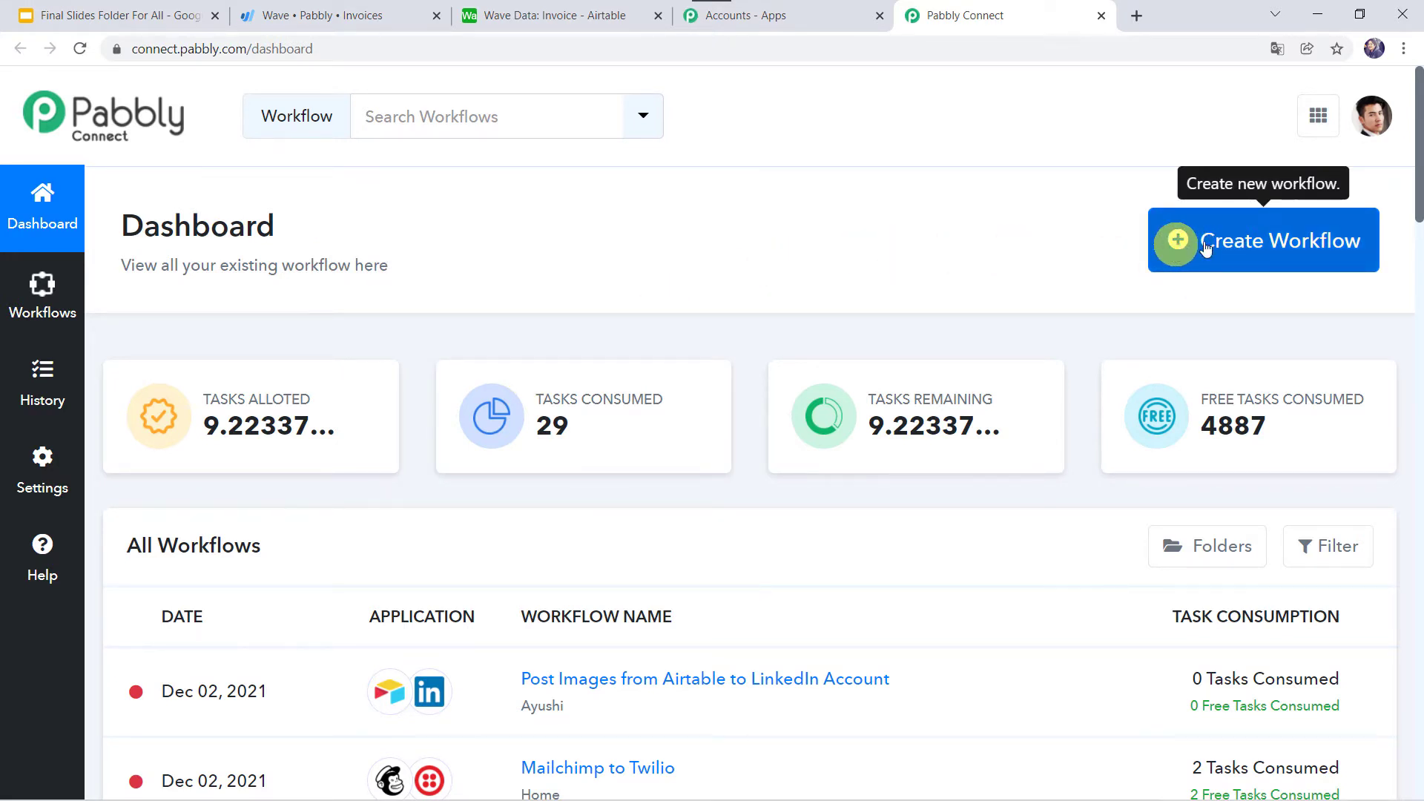
- Create a new workflow named "Wave and Airtable Integration"
{"action": "left_click", "coordinate": [1278, 252]}
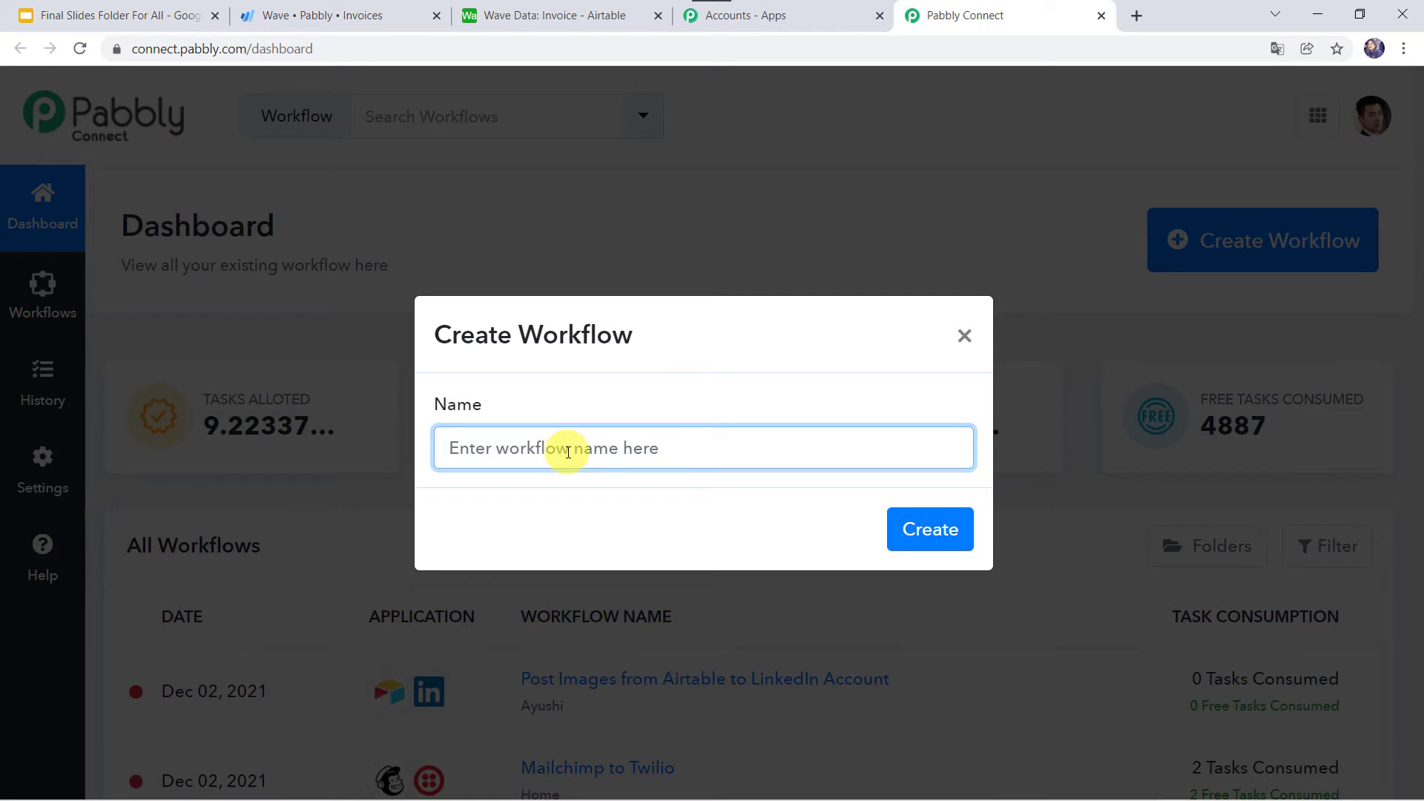
{"action": "type", "text": "Wave"}
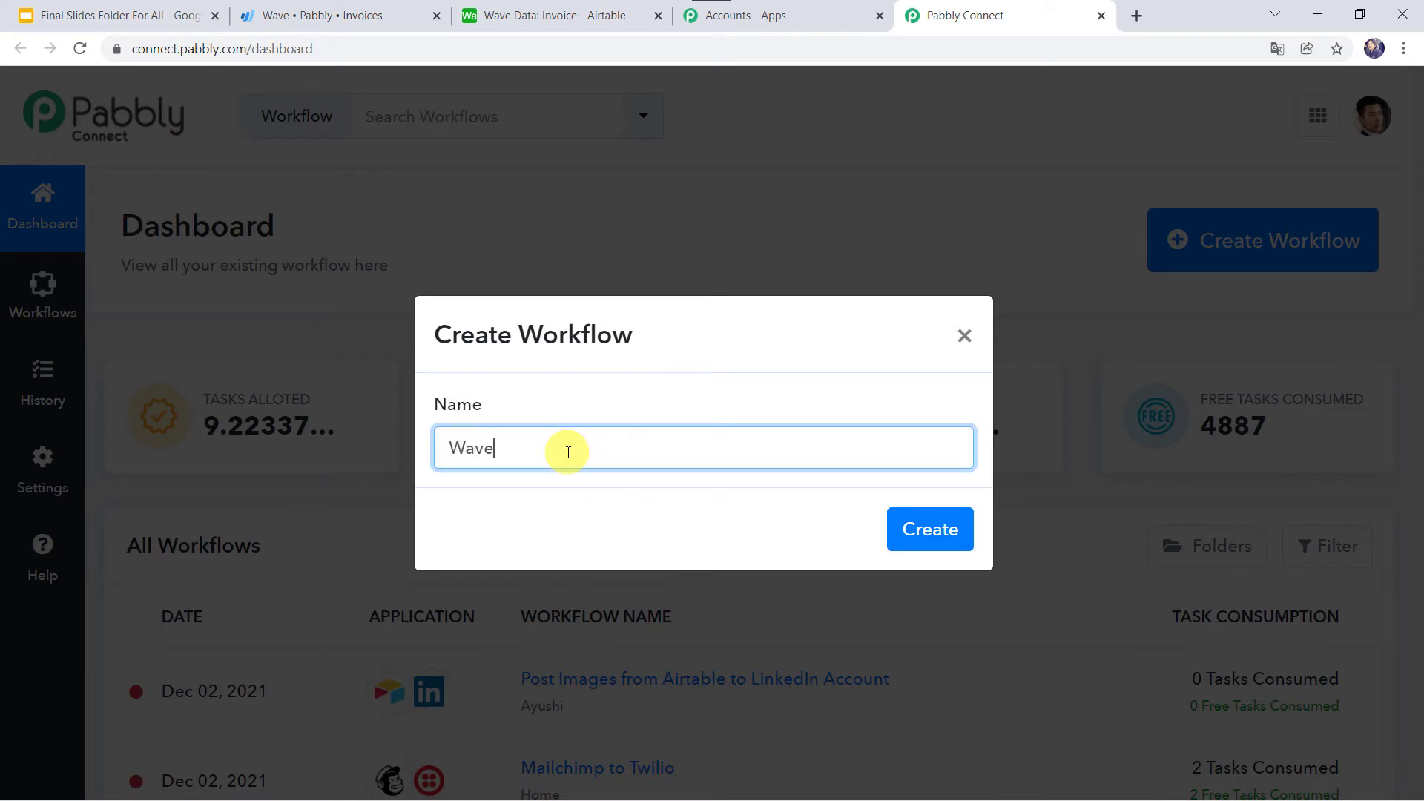
{"action": "type", "text": " and Airtable Integration"}
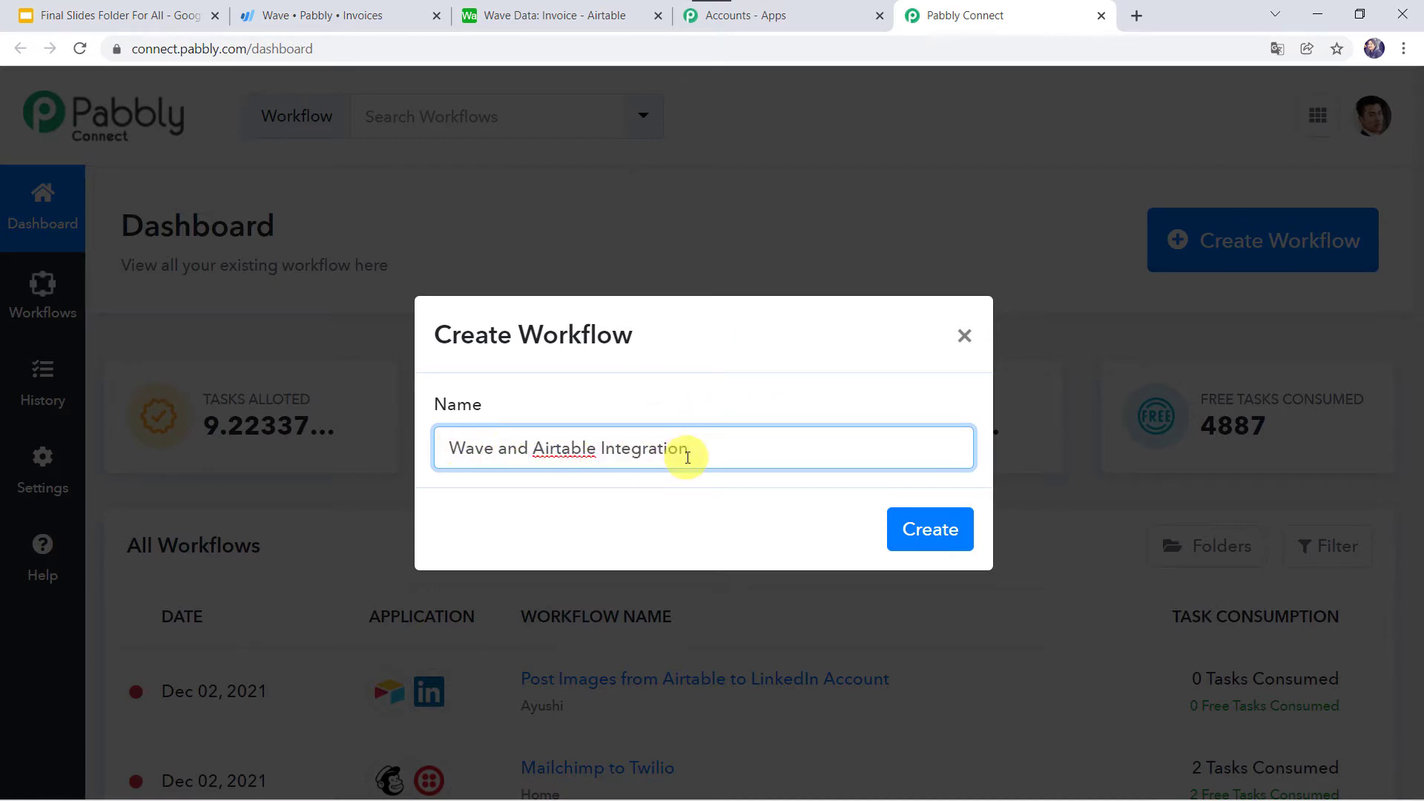
{"action": "left_click", "coordinate": [943, 527]}
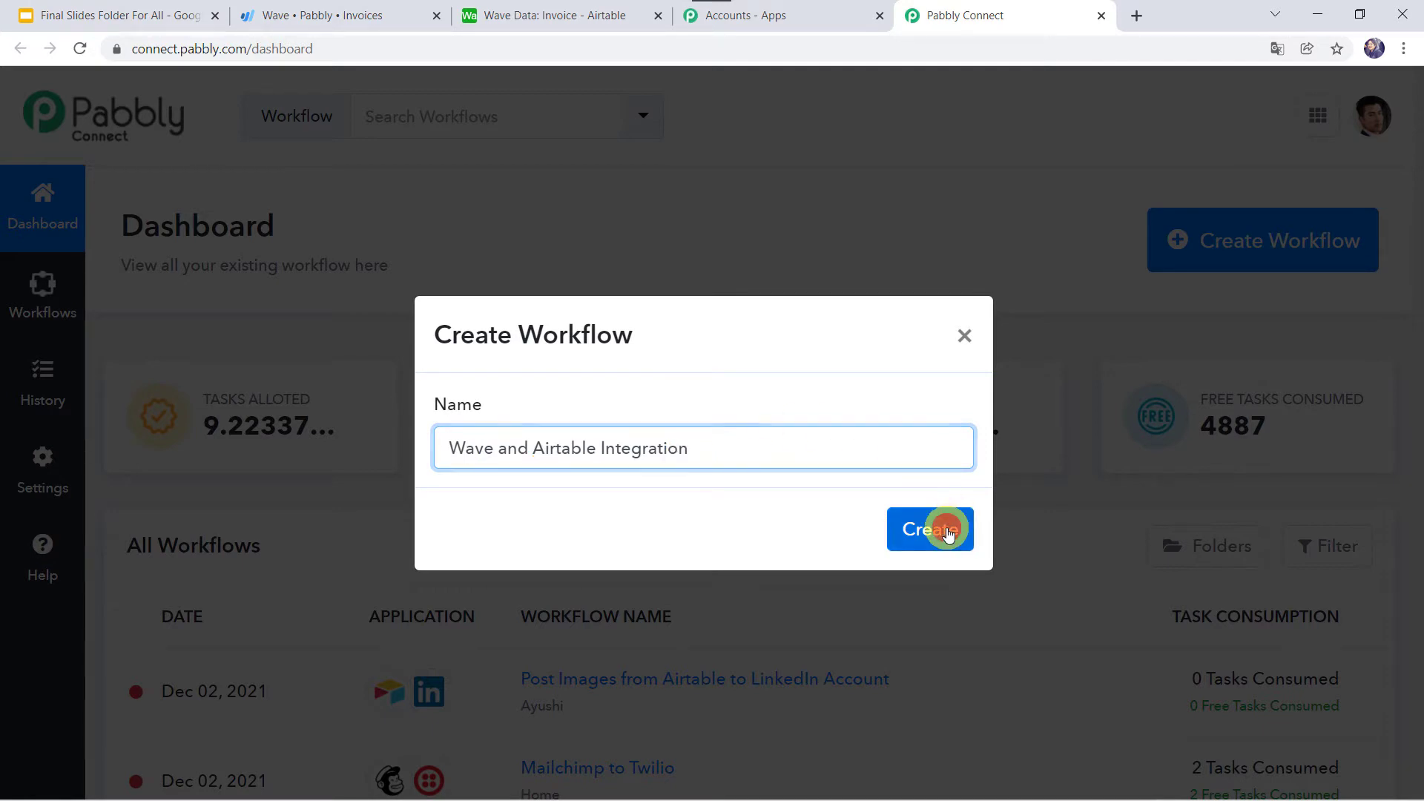
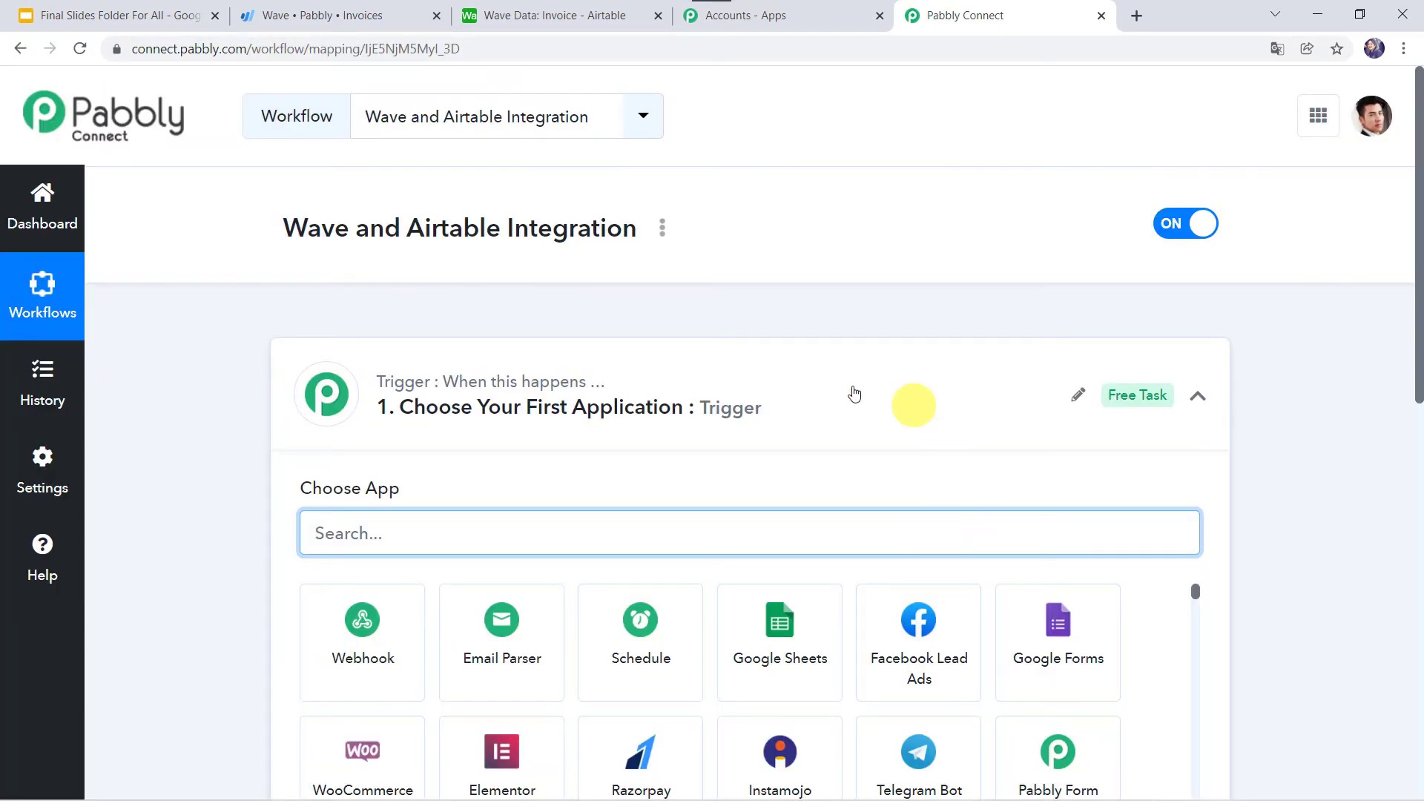
- Find Wave with the search "wav" and choose it as the workflow's trigger application
{"action": "left_click", "coordinate": [821, 384]}
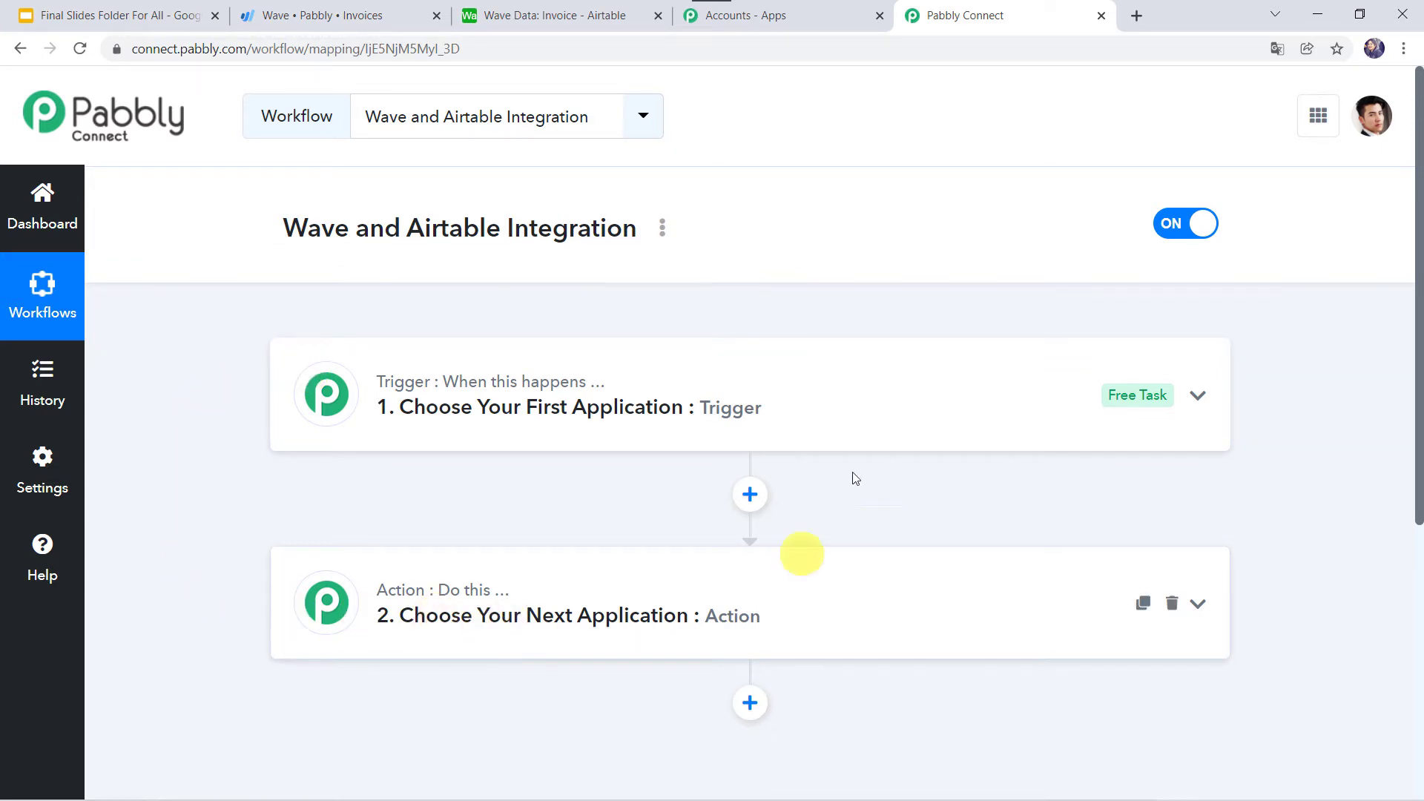
{"action": "left_click", "coordinate": [799, 399]}
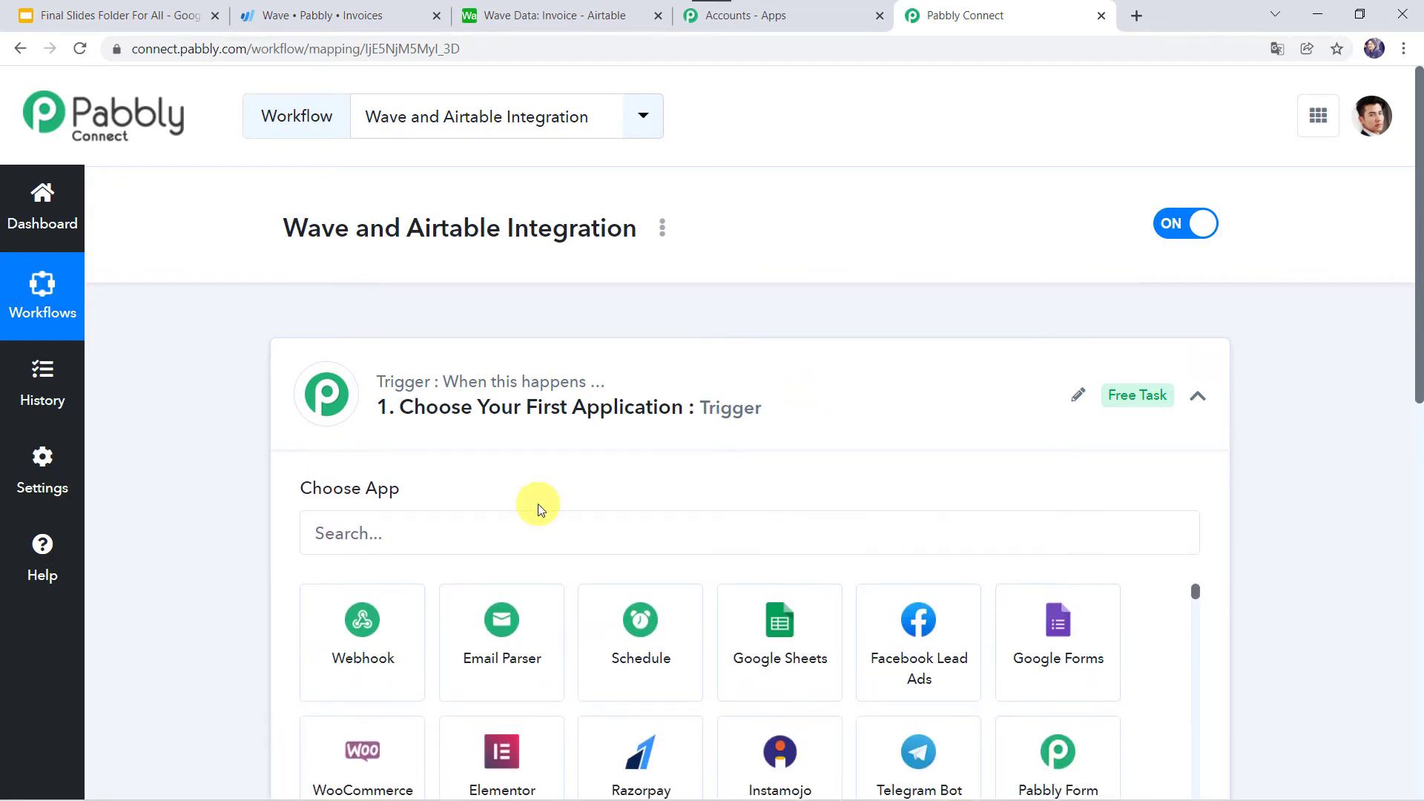
{"action": "scroll", "coordinate": [541, 502], "scroll_direction": "down", "scroll_amount": 3}
{"action": "left_click", "coordinate": [523, 329]}
{"action": "type", "text": "w"}
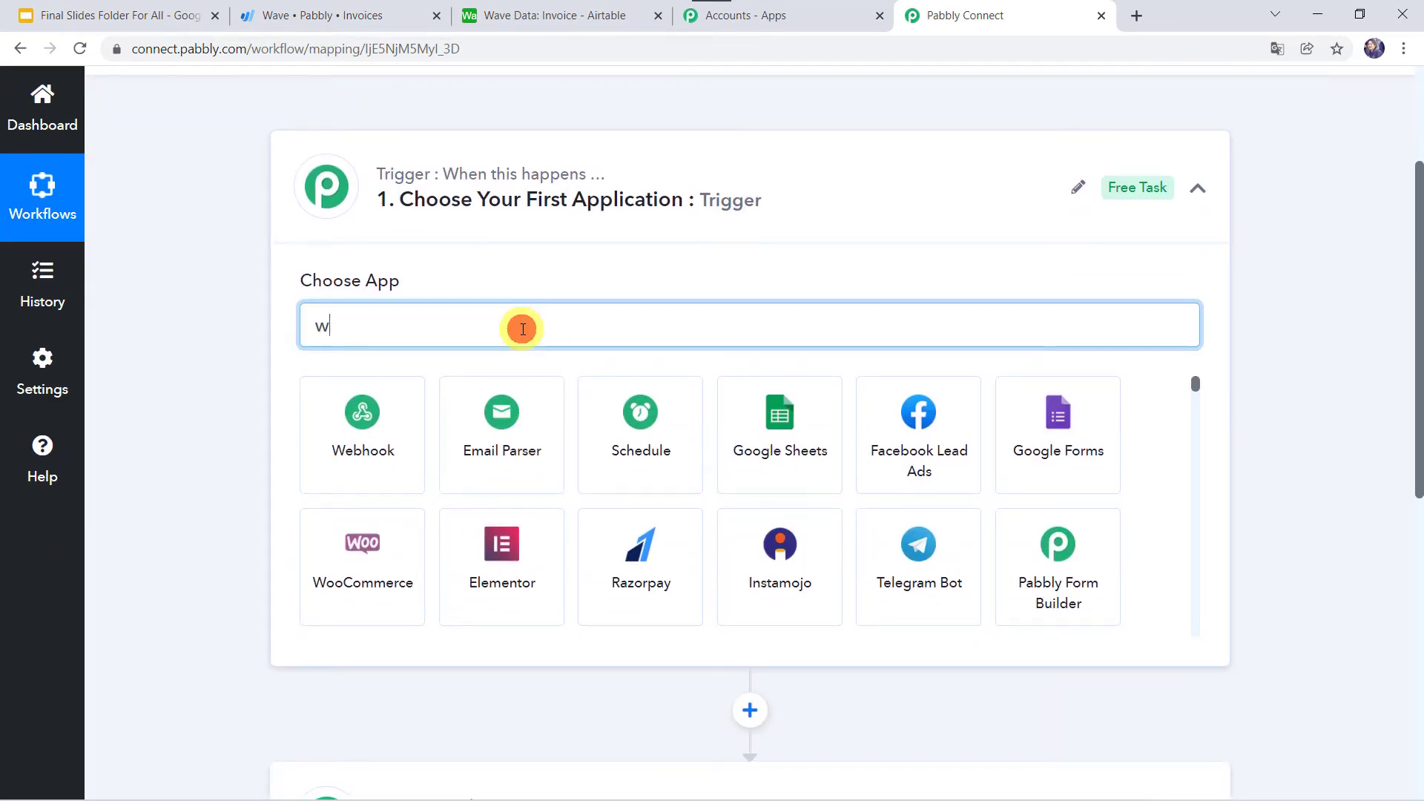
{"action": "type", "text": "av"}
{"action": "left_click", "coordinate": [486, 428]}
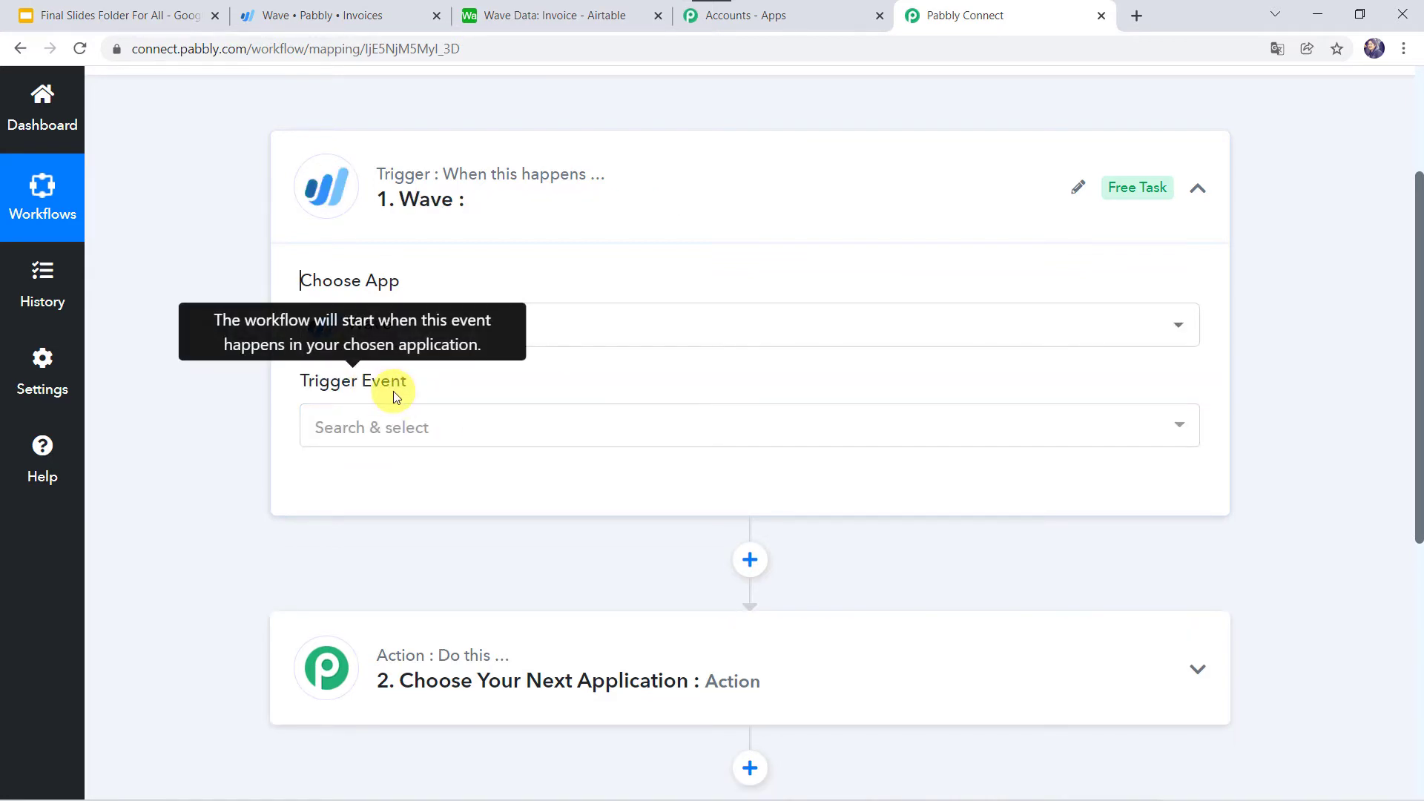
- Set the Wave trigger event to New Invoice and open the Wave account connection settings
{"action": "left_click", "coordinate": [391, 415]}
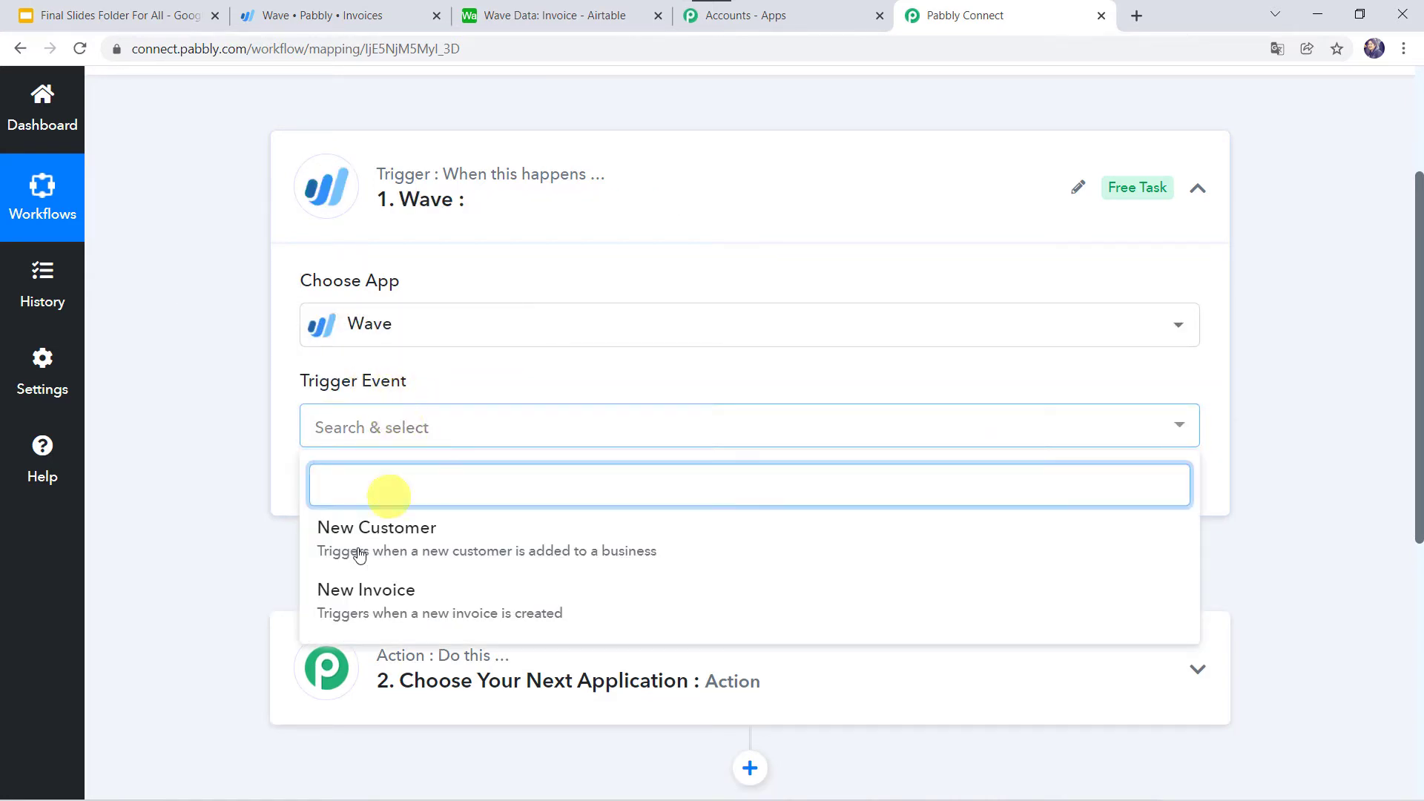
{"action": "left_click", "coordinate": [371, 591]}
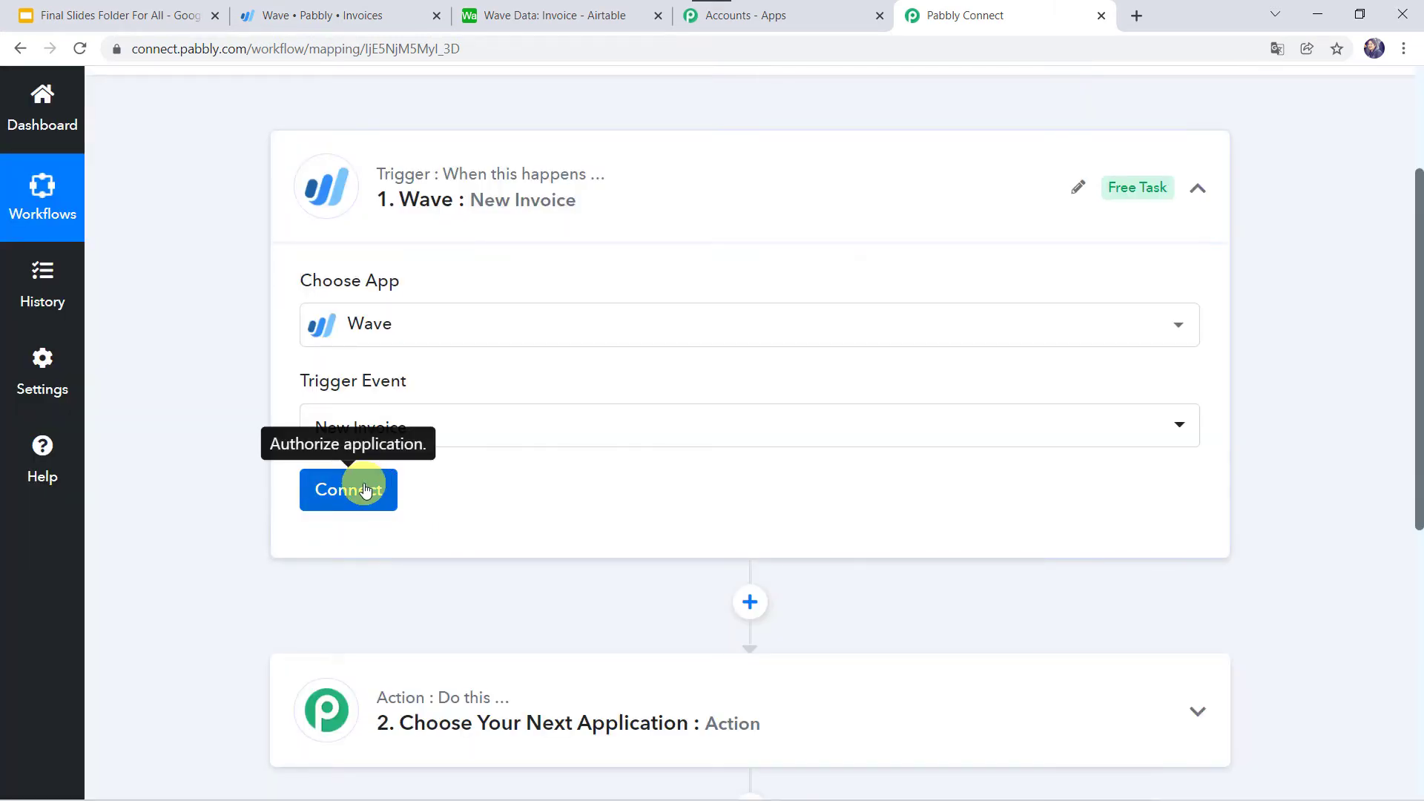
{"action": "left_click", "coordinate": [365, 491]}
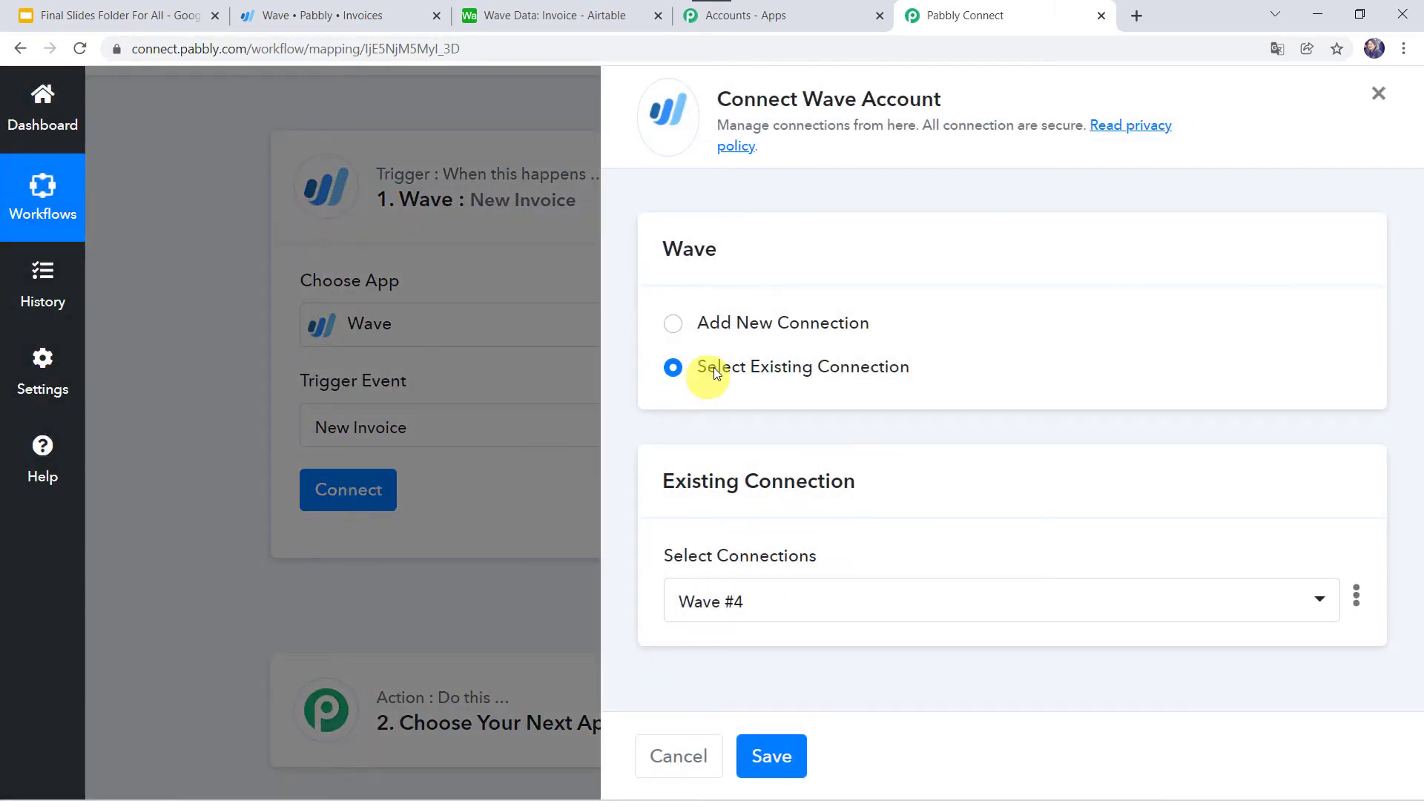
- Add a new Wave connection and allow Pabbly Connect to access the Pabbly business in the Wave account
{"action": "left_click", "coordinate": [736, 326]}
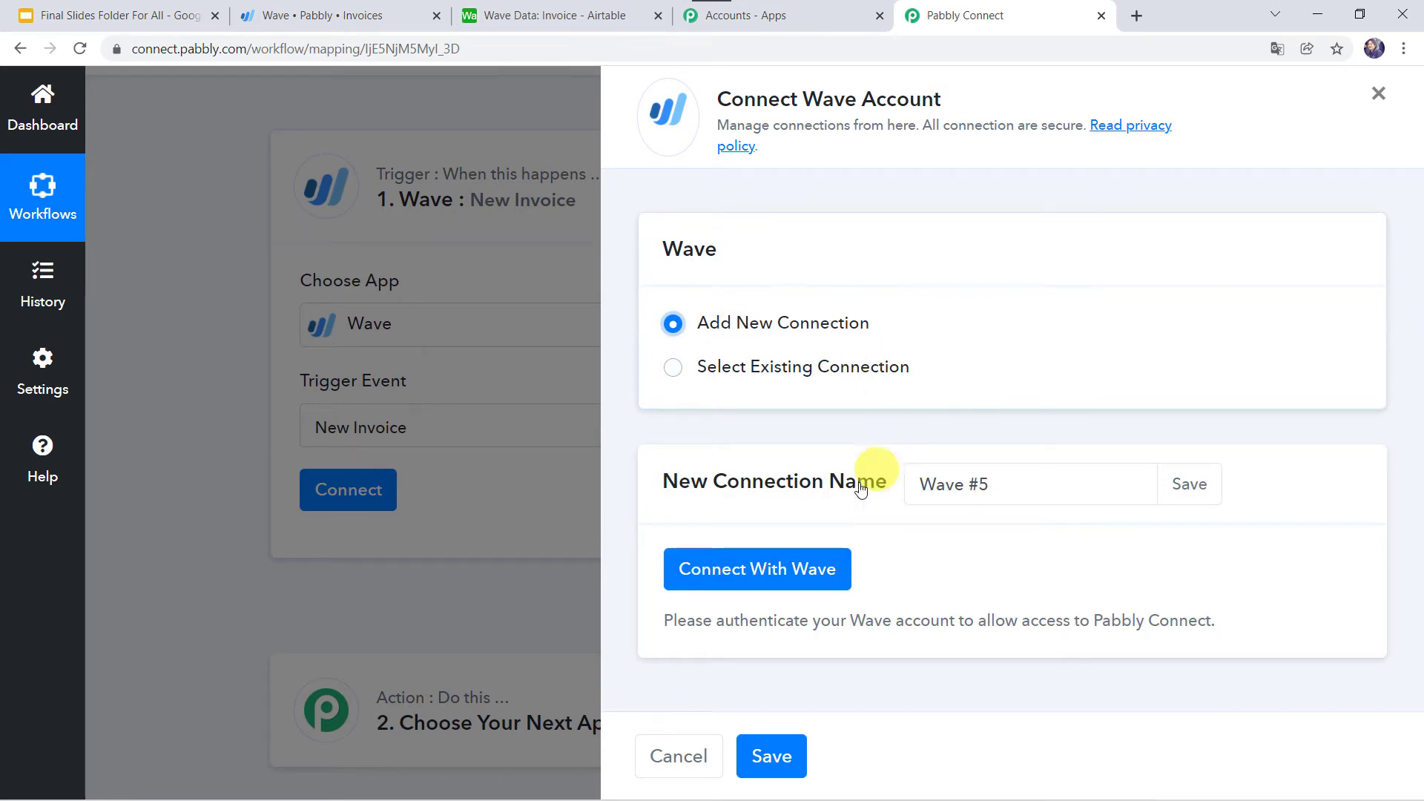
{"action": "left_click", "coordinate": [784, 572]}
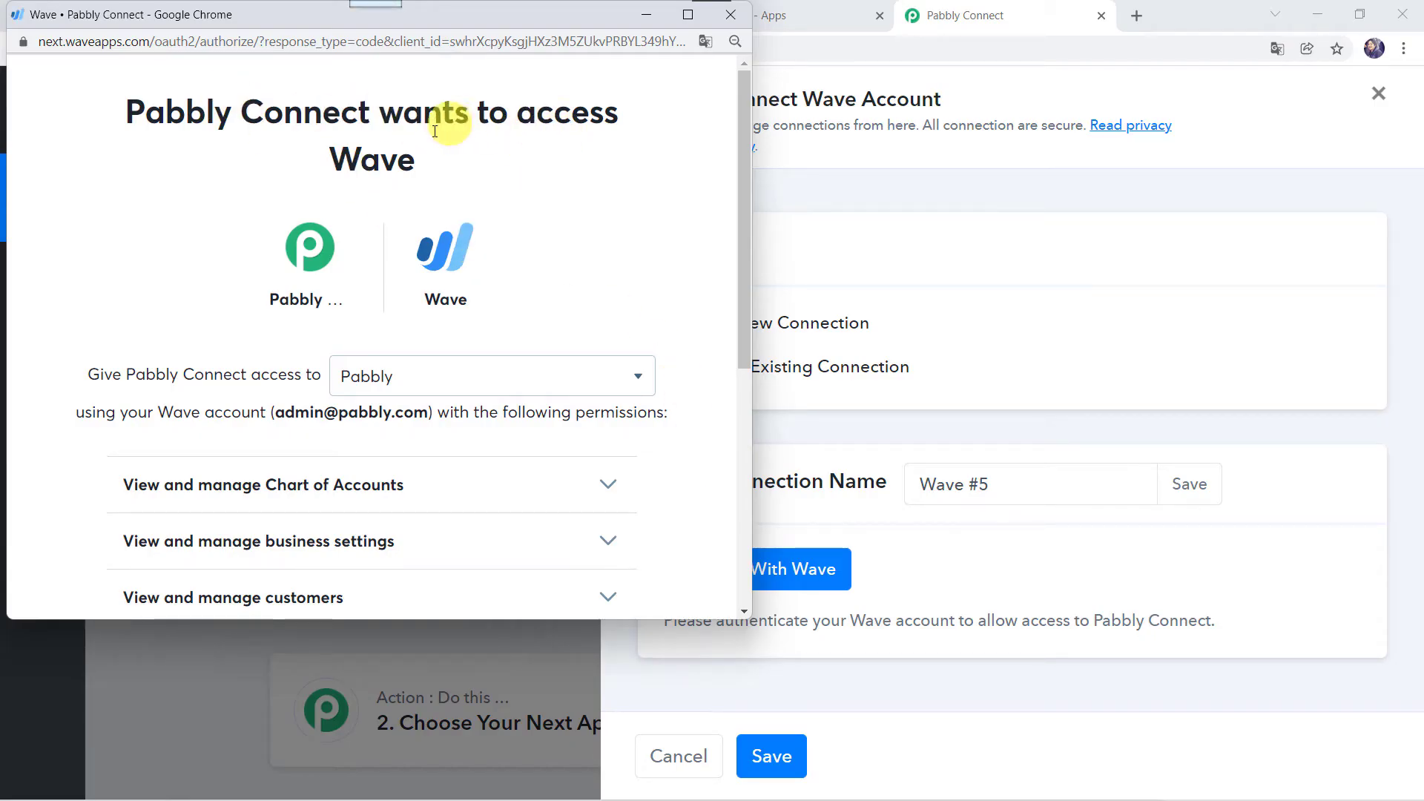
{"action": "scroll", "coordinate": [502, 251], "scroll_direction": "down", "scroll_amount": 5}
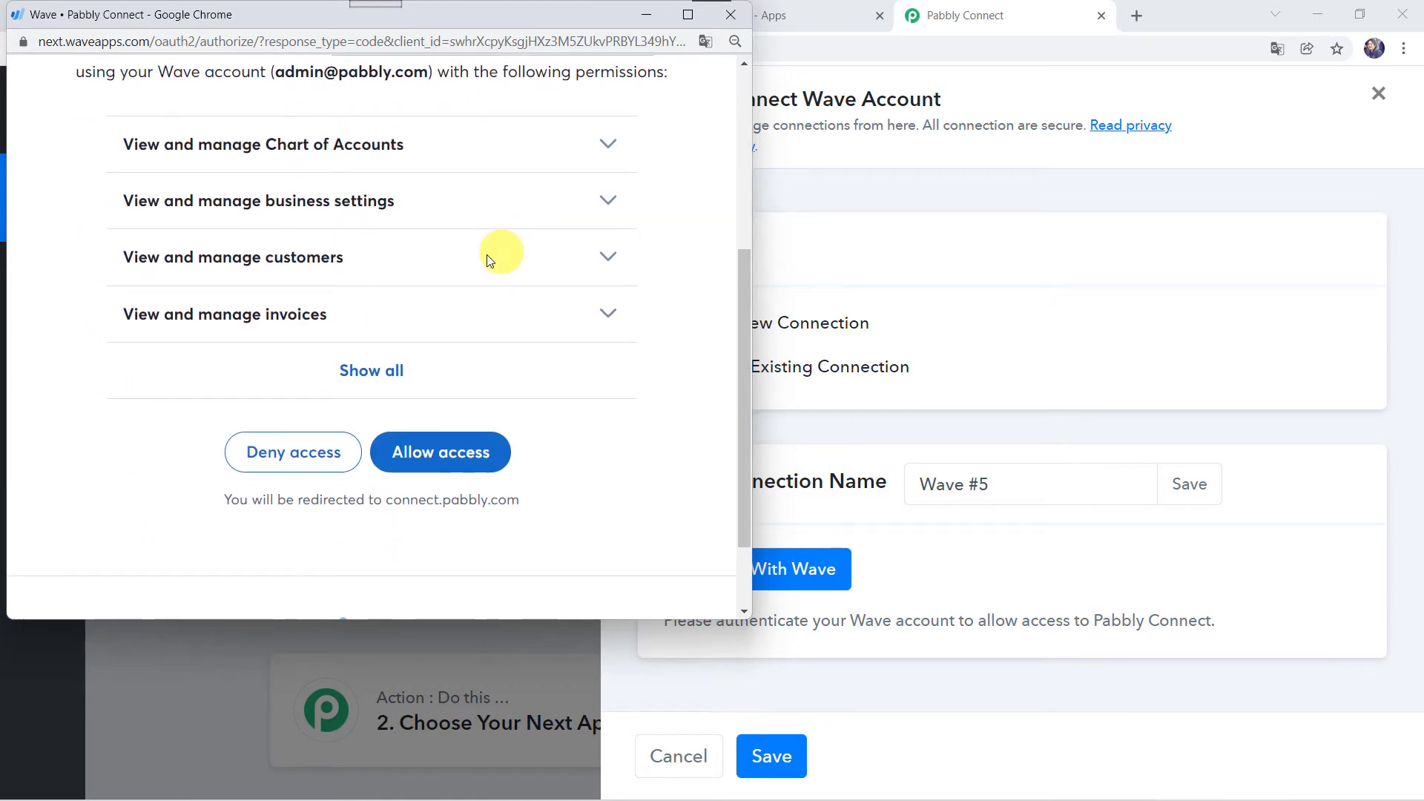
{"action": "left_click", "coordinate": [453, 458]}
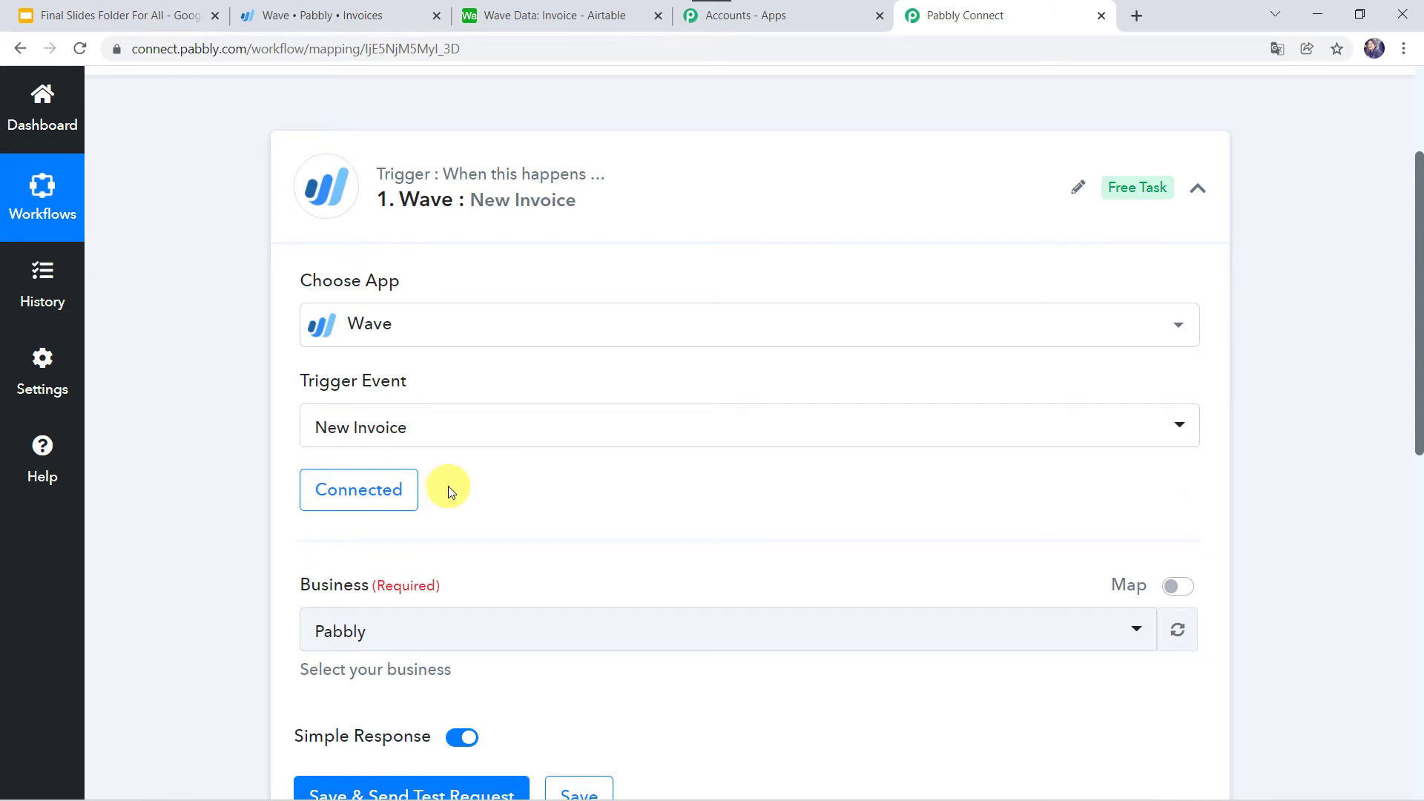
- Select Pabbly as the business for the Wave trigger
{"action": "scroll", "coordinate": [449, 490], "scroll_direction": "down", "scroll_amount": 2}
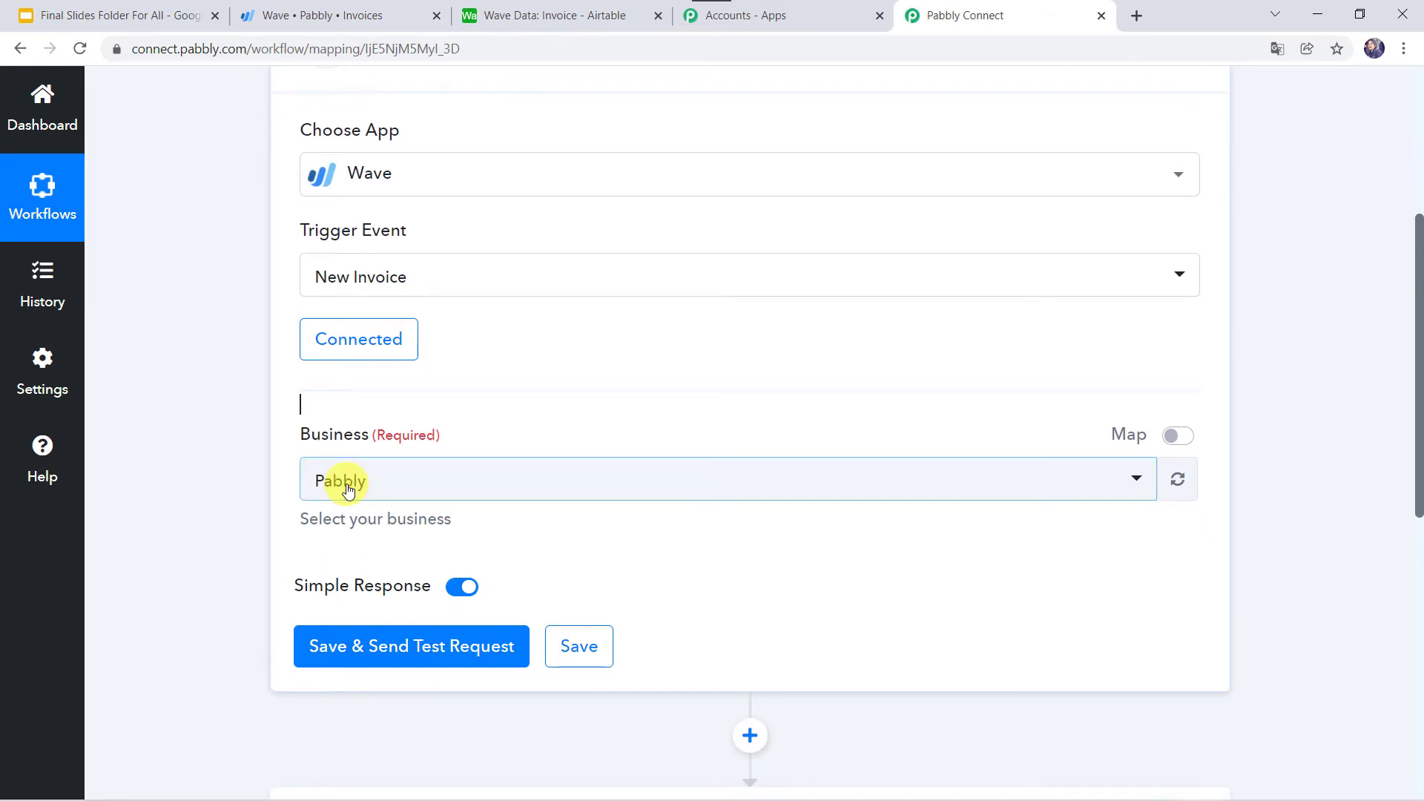
{"action": "left_click", "coordinate": [397, 483]}
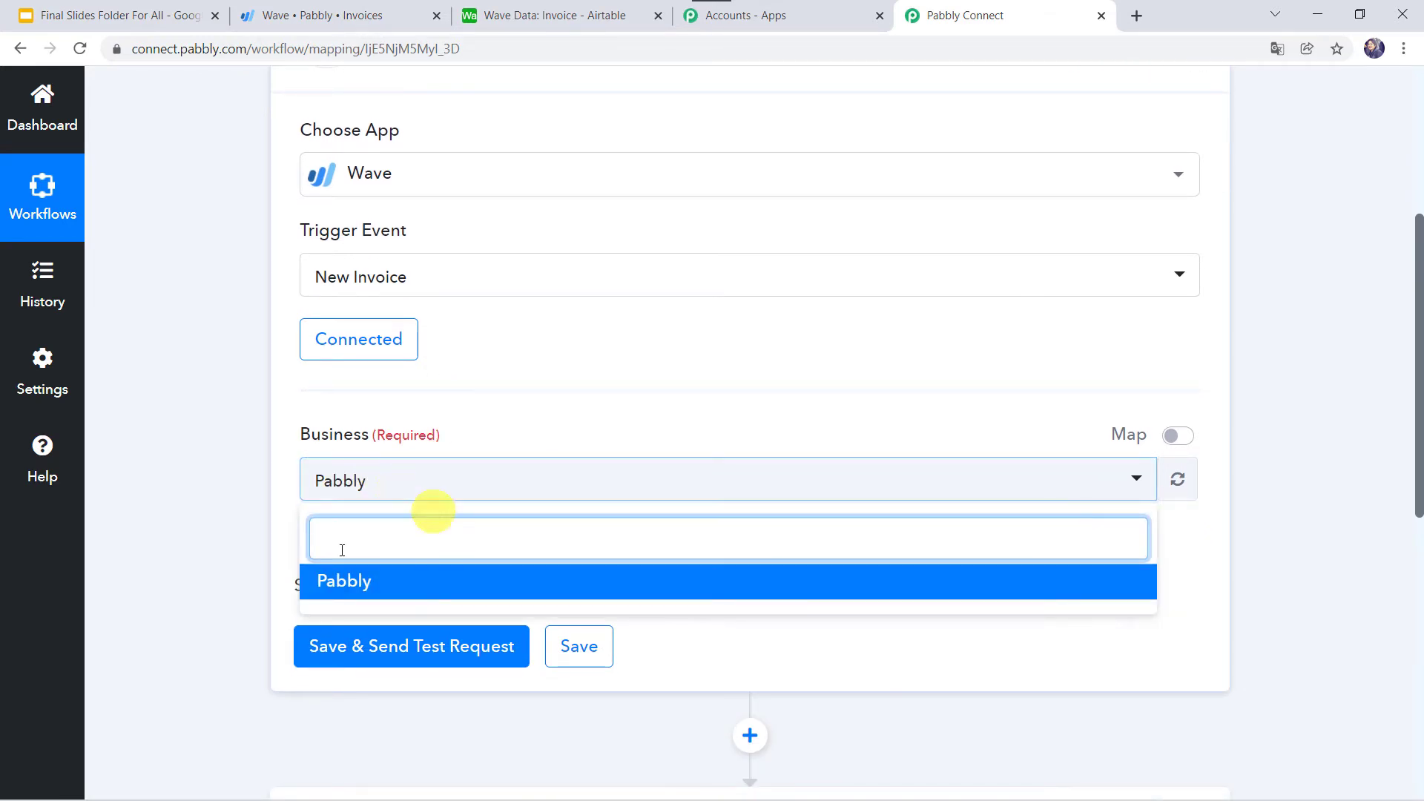
{"action": "left_click", "coordinate": [365, 584]}
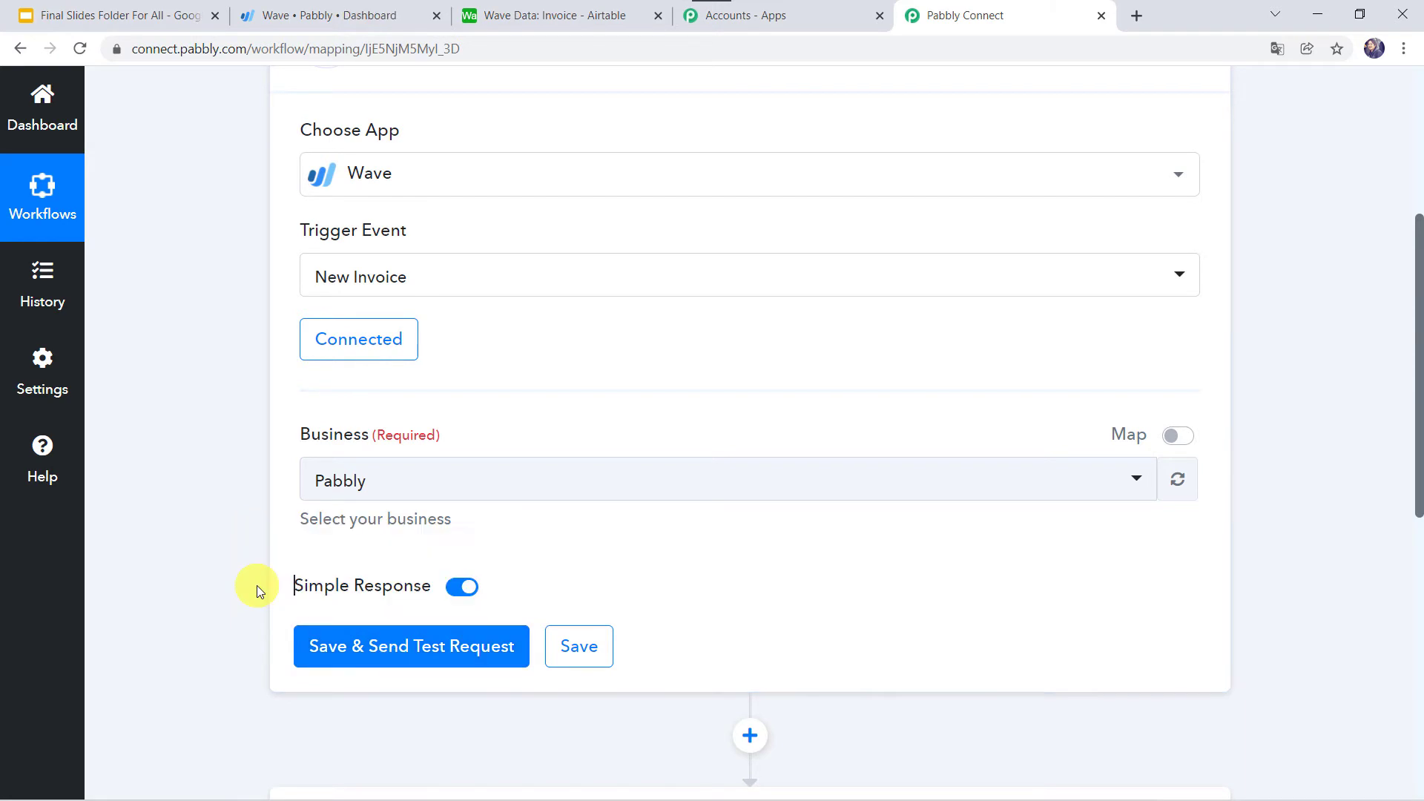
- Switch to Wave, start a new sales invoice and assign an existing customer to it
{"action": "left_click", "coordinate": [326, 18]}
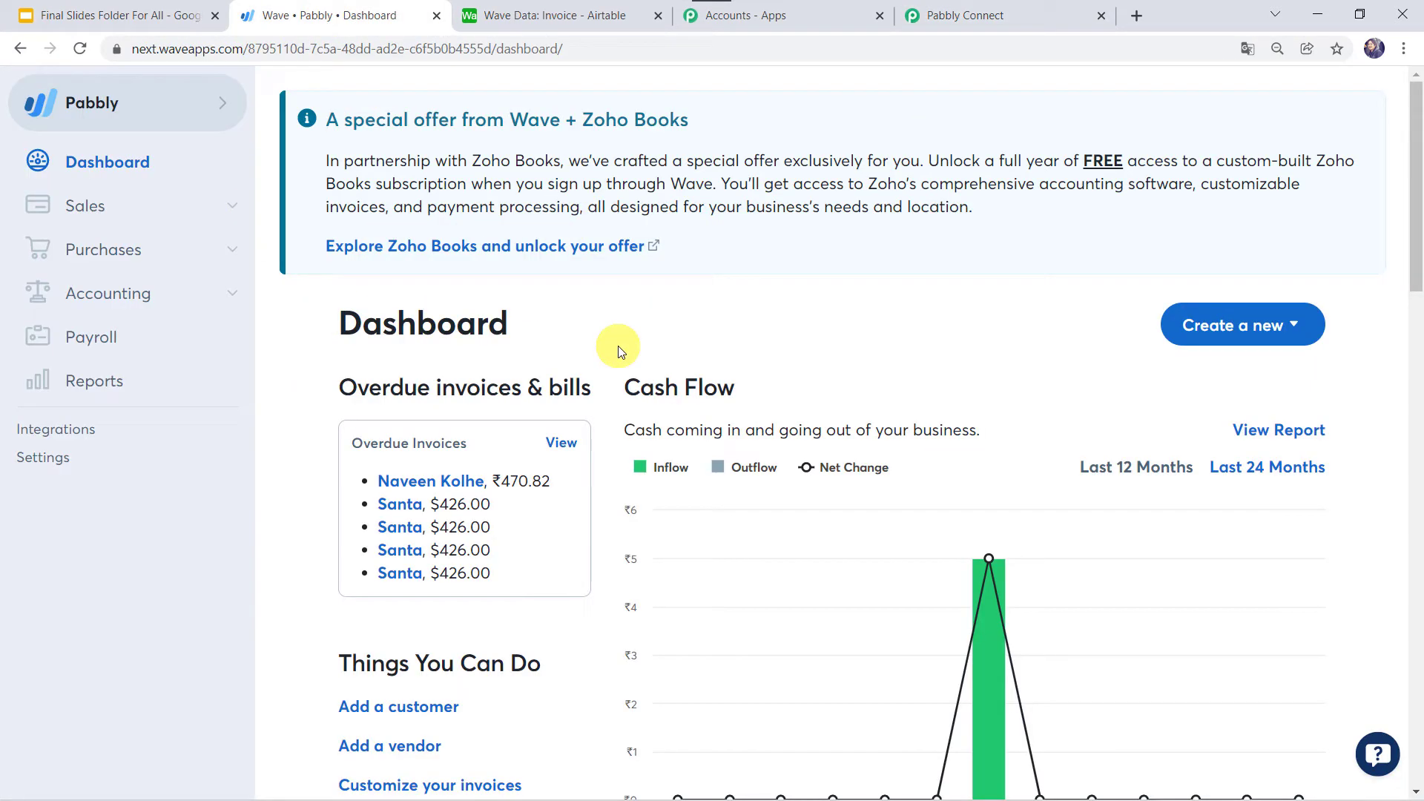
{"action": "left_click", "coordinate": [95, 215]}
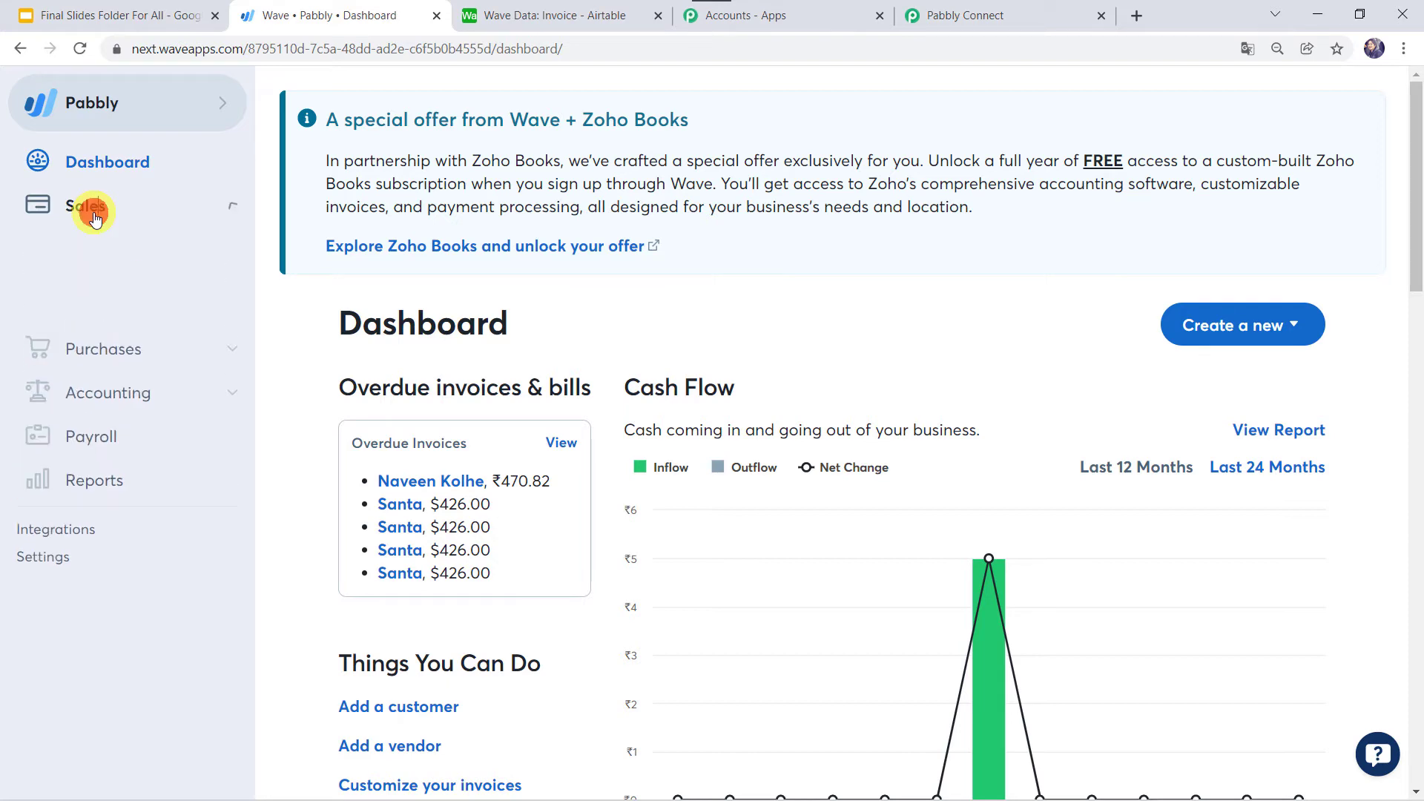
{"action": "left_click", "coordinate": [74, 276]}
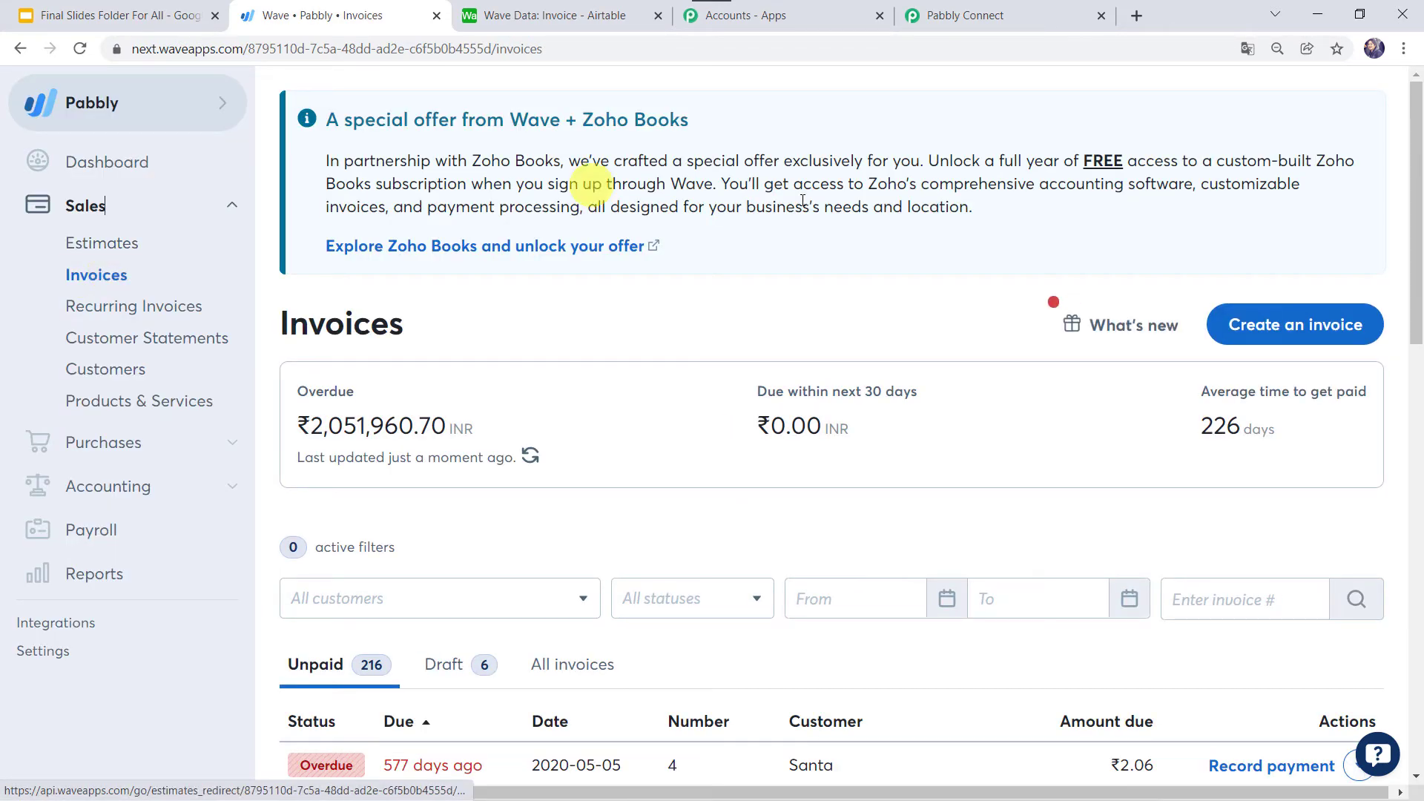
{"action": "left_click", "coordinate": [1318, 330]}
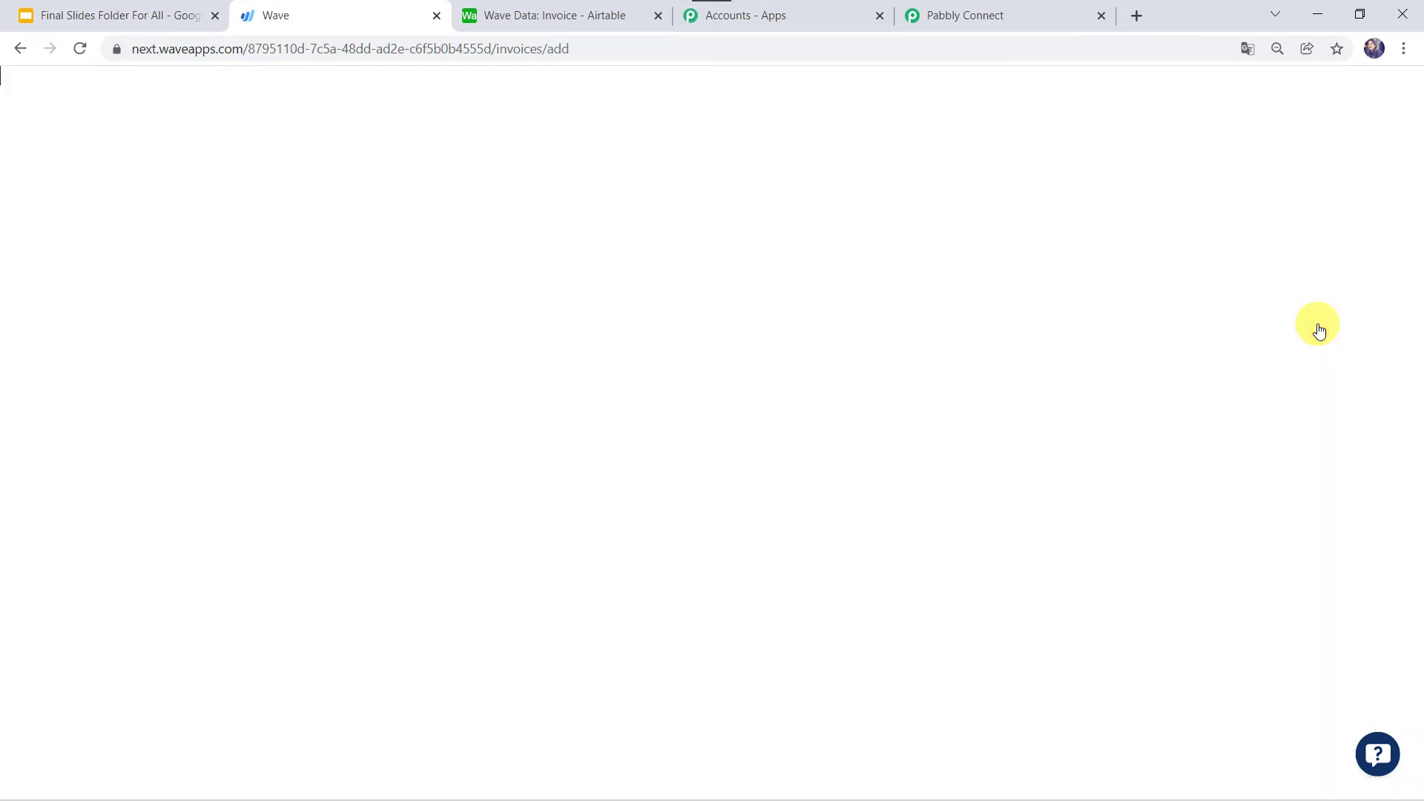
{"action": "scroll", "coordinate": [876, 399], "scroll_direction": "down", "scroll_amount": 2}
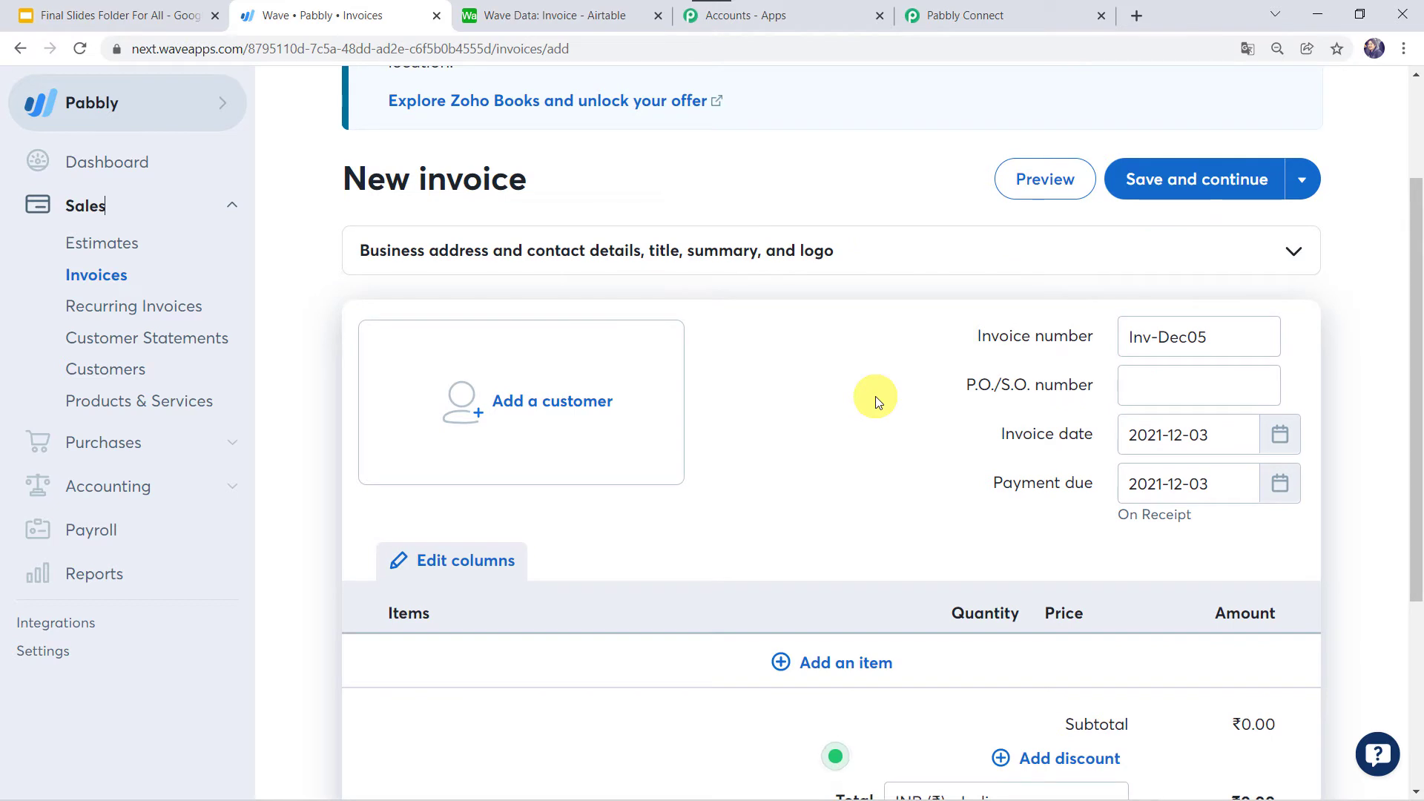
{"action": "left_click", "coordinate": [527, 414]}
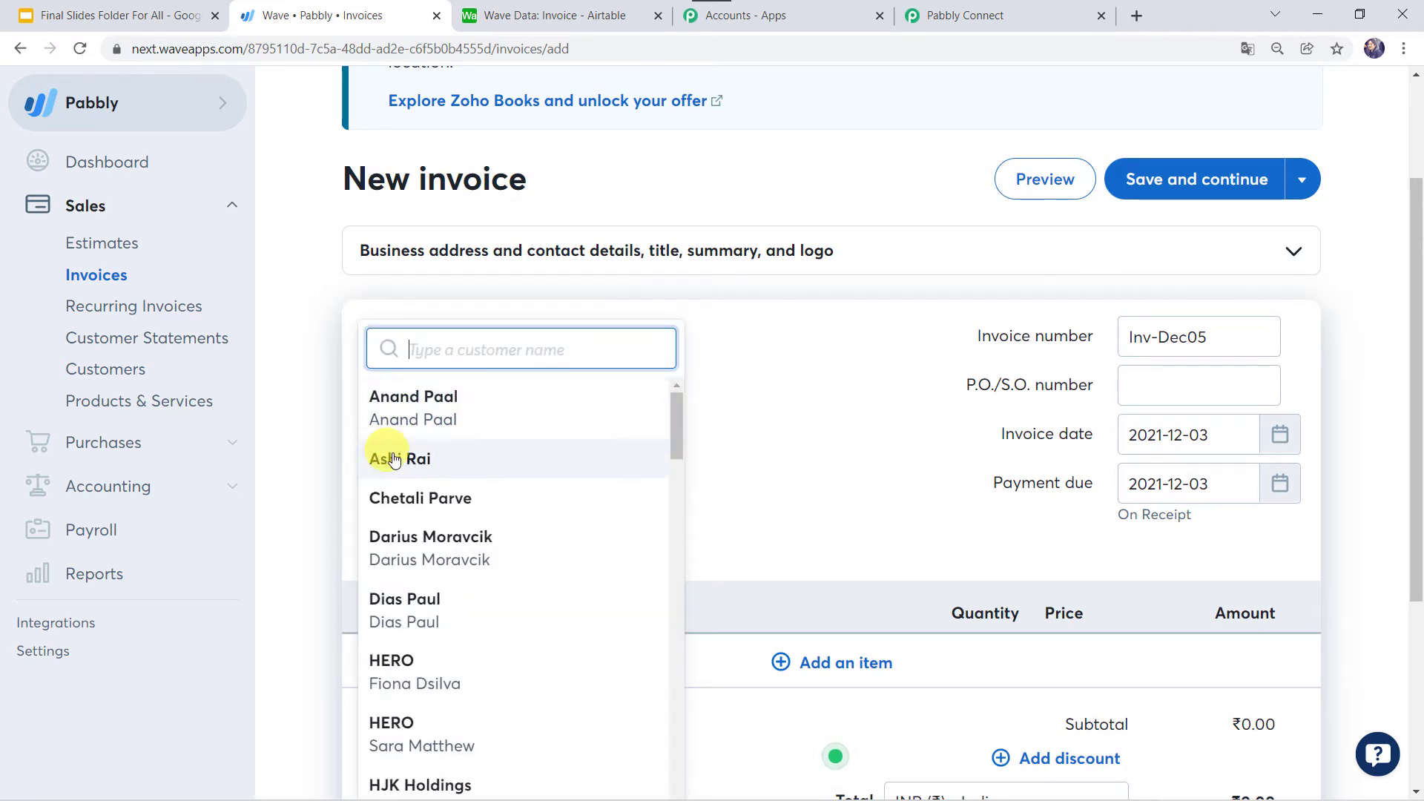
{"action": "left_click", "coordinate": [433, 467]}
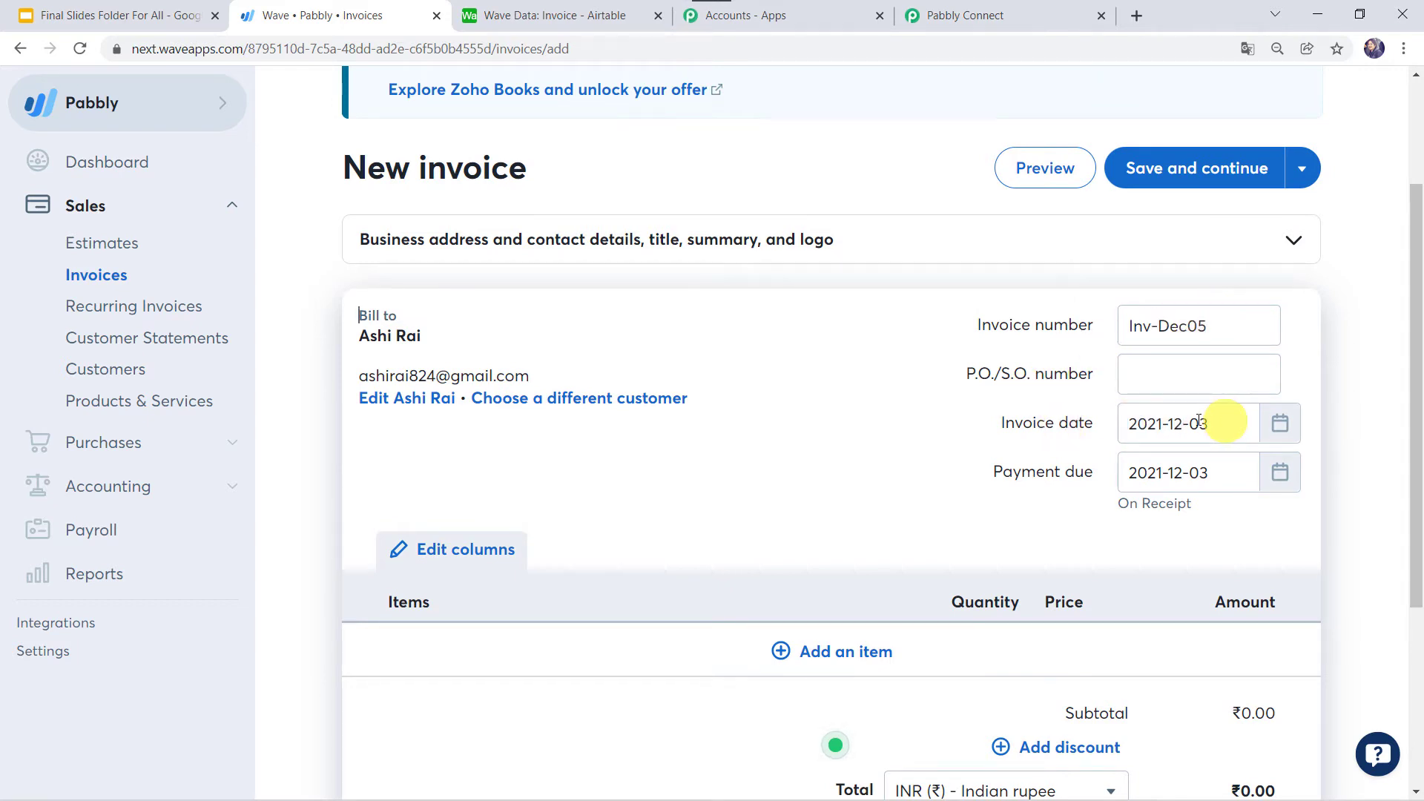
- Add the LED Bulb item to the invoice with quantity 20 and the GST 18% tax
{"action": "scroll", "coordinate": [854, 456], "scroll_direction": "down", "scroll_amount": 2}
{"action": "scroll", "coordinate": [854, 455], "scroll_direction": "down", "scroll_amount": 3}
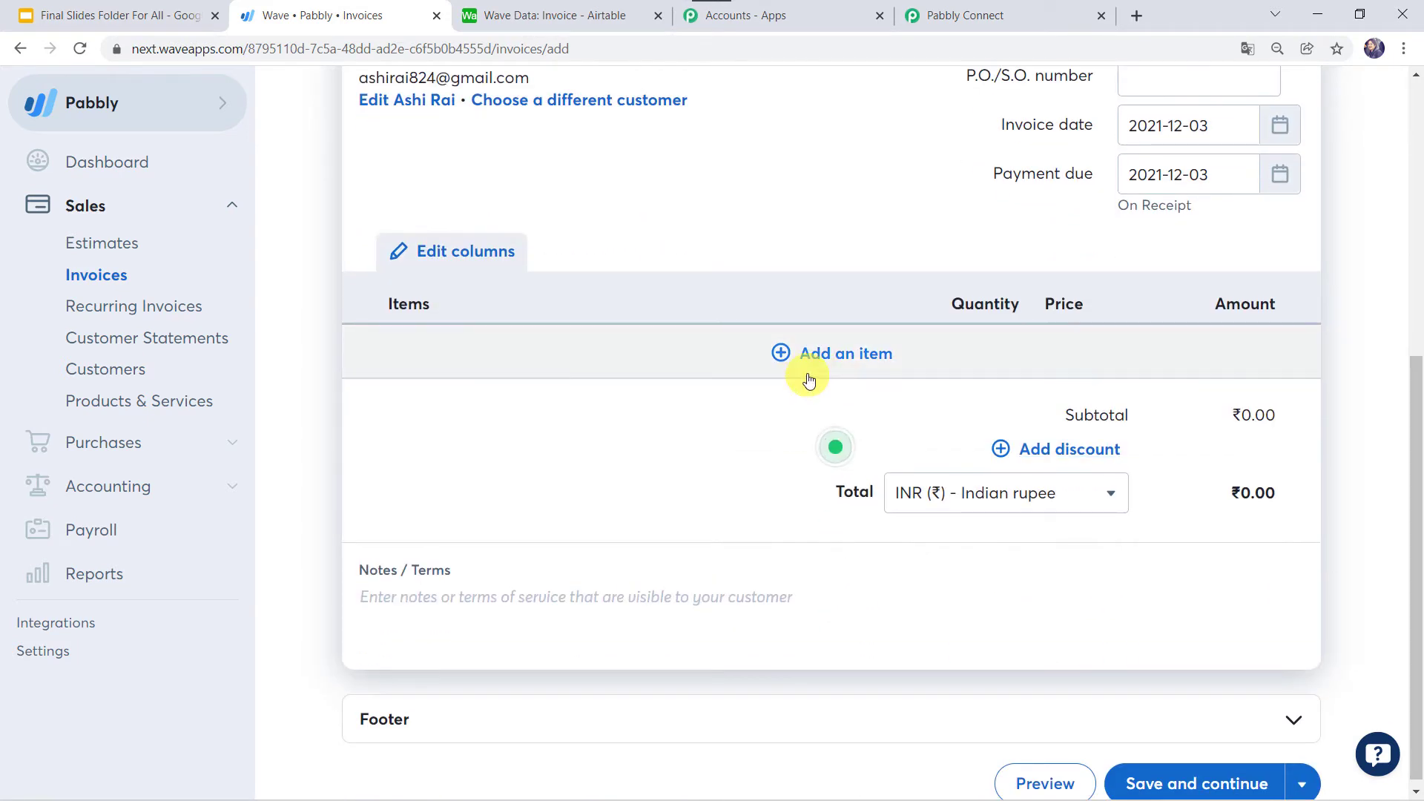
{"action": "left_click", "coordinate": [829, 362]}
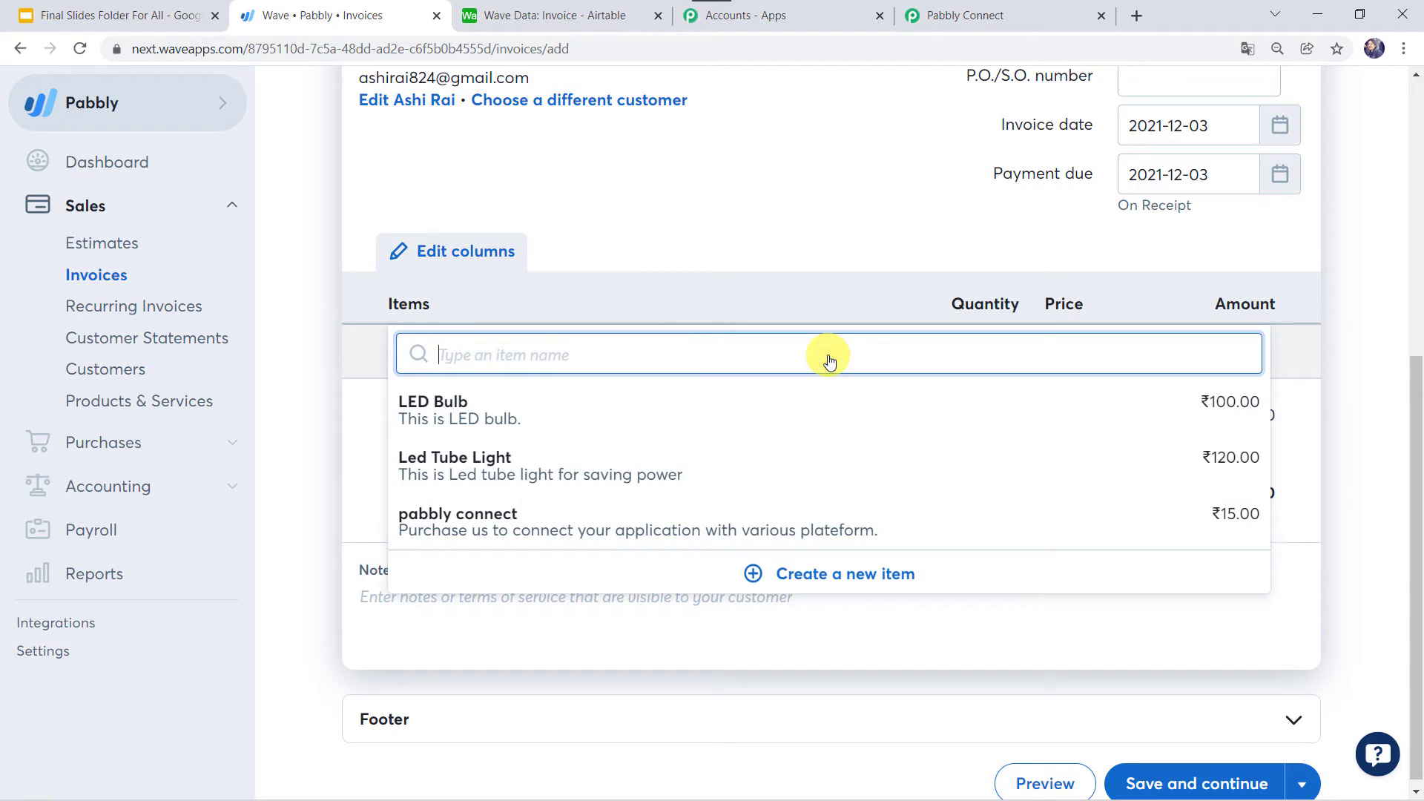
{"action": "left_click", "coordinate": [465, 410]}
{"action": "left_click", "coordinate": [997, 364]}
{"action": "key", "text": "BackSpace"}
{"action": "type", "text": "20"}
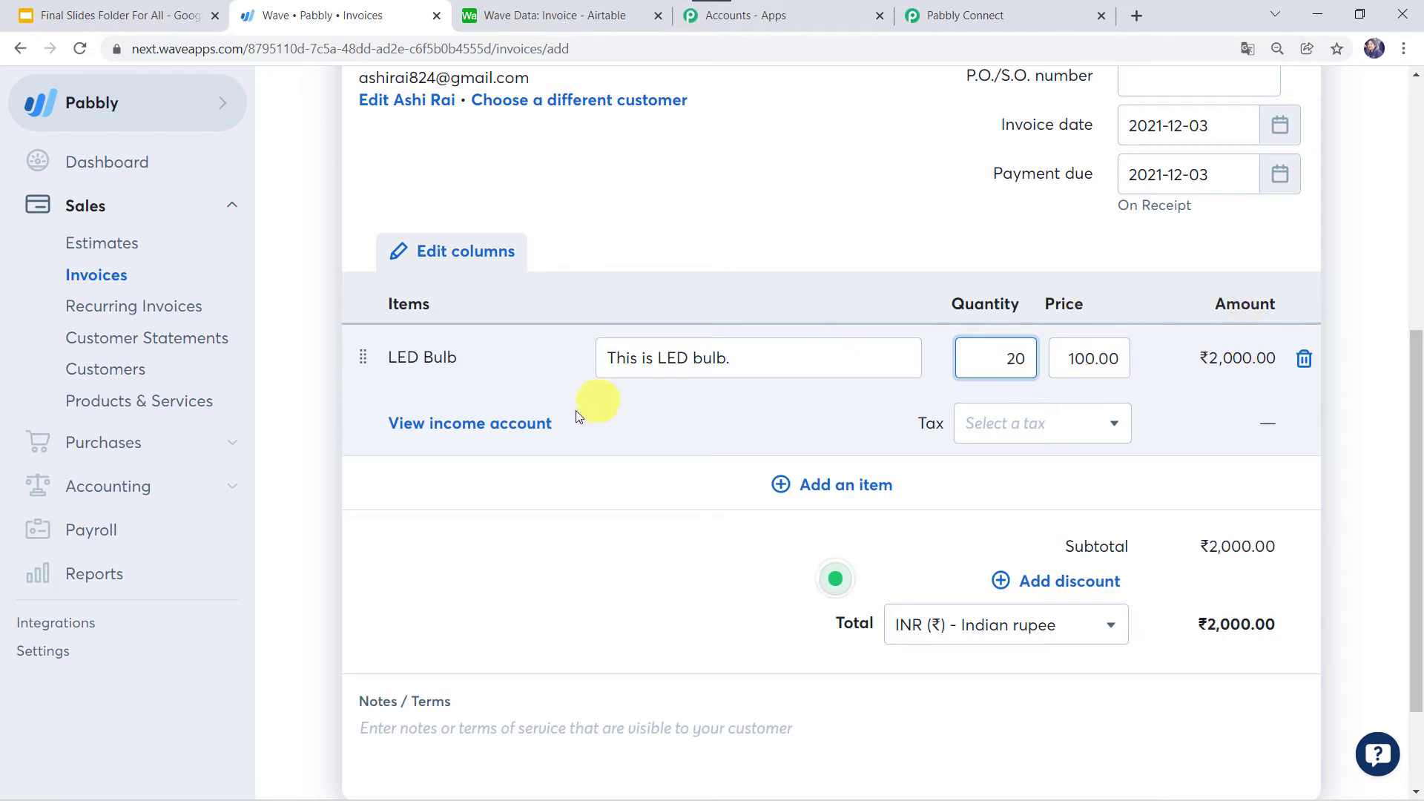
{"action": "left_click", "coordinate": [1033, 422]}
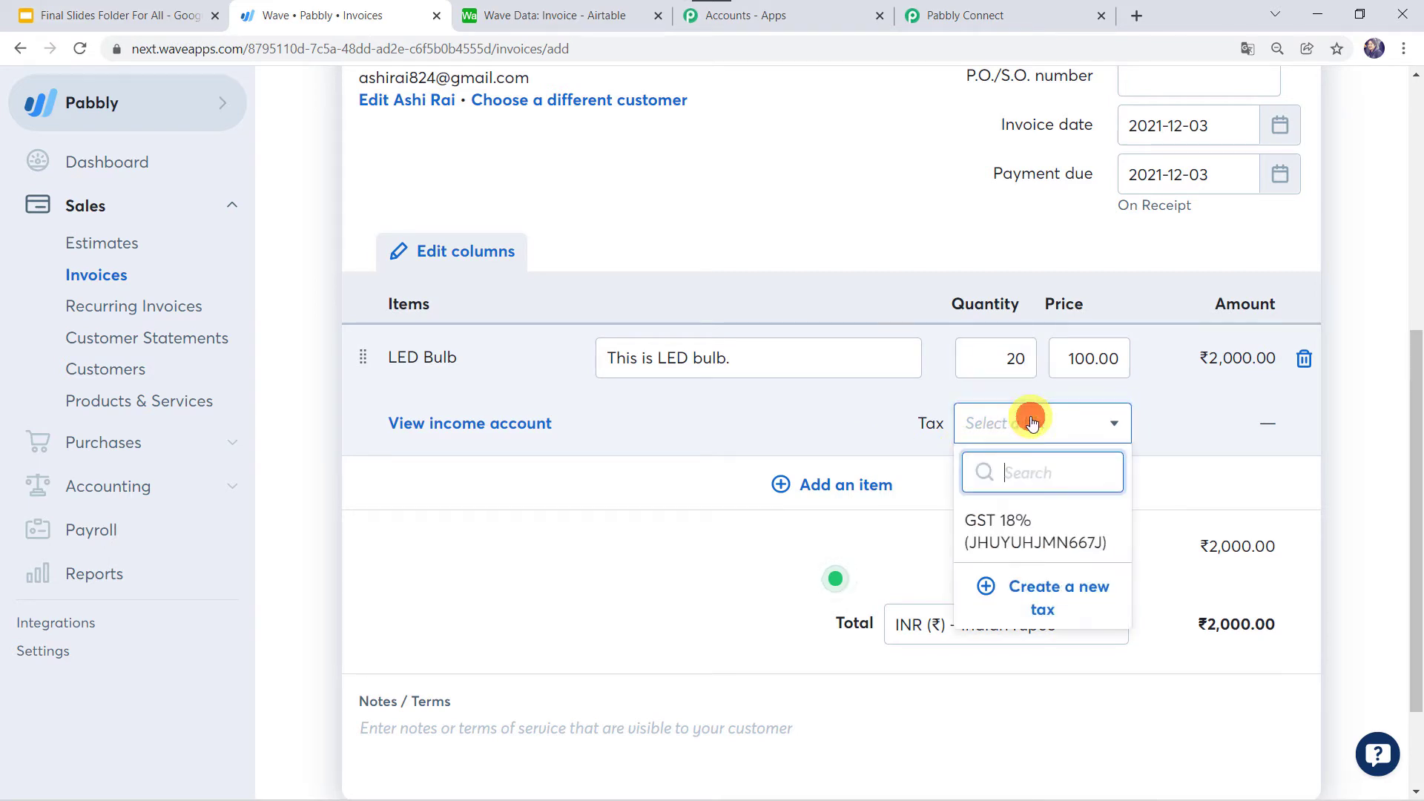
{"action": "left_click", "coordinate": [1037, 540]}
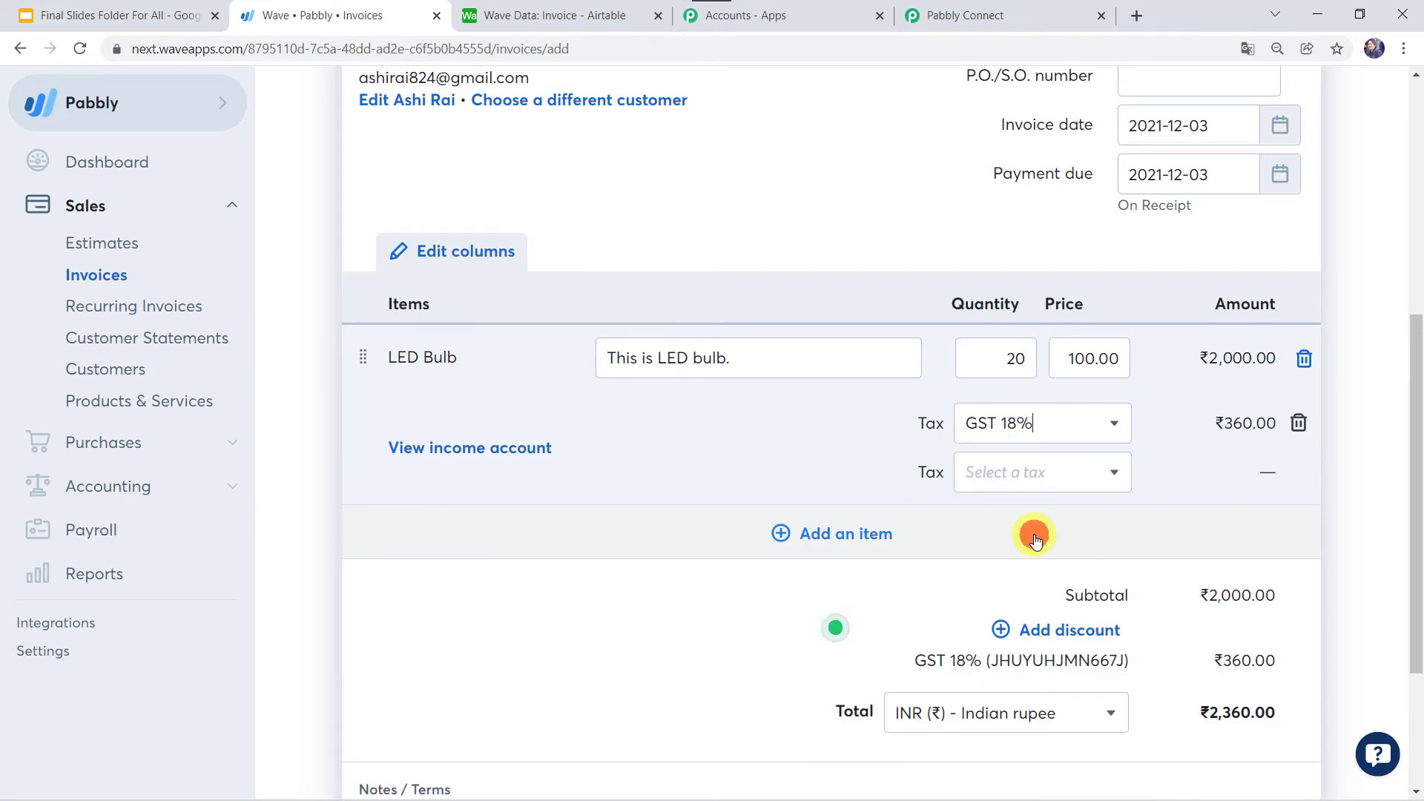
- Save the new invoice and review its details in the saved draft
{"action": "scroll", "coordinate": [1036, 540], "scroll_direction": "down", "scroll_amount": 3}
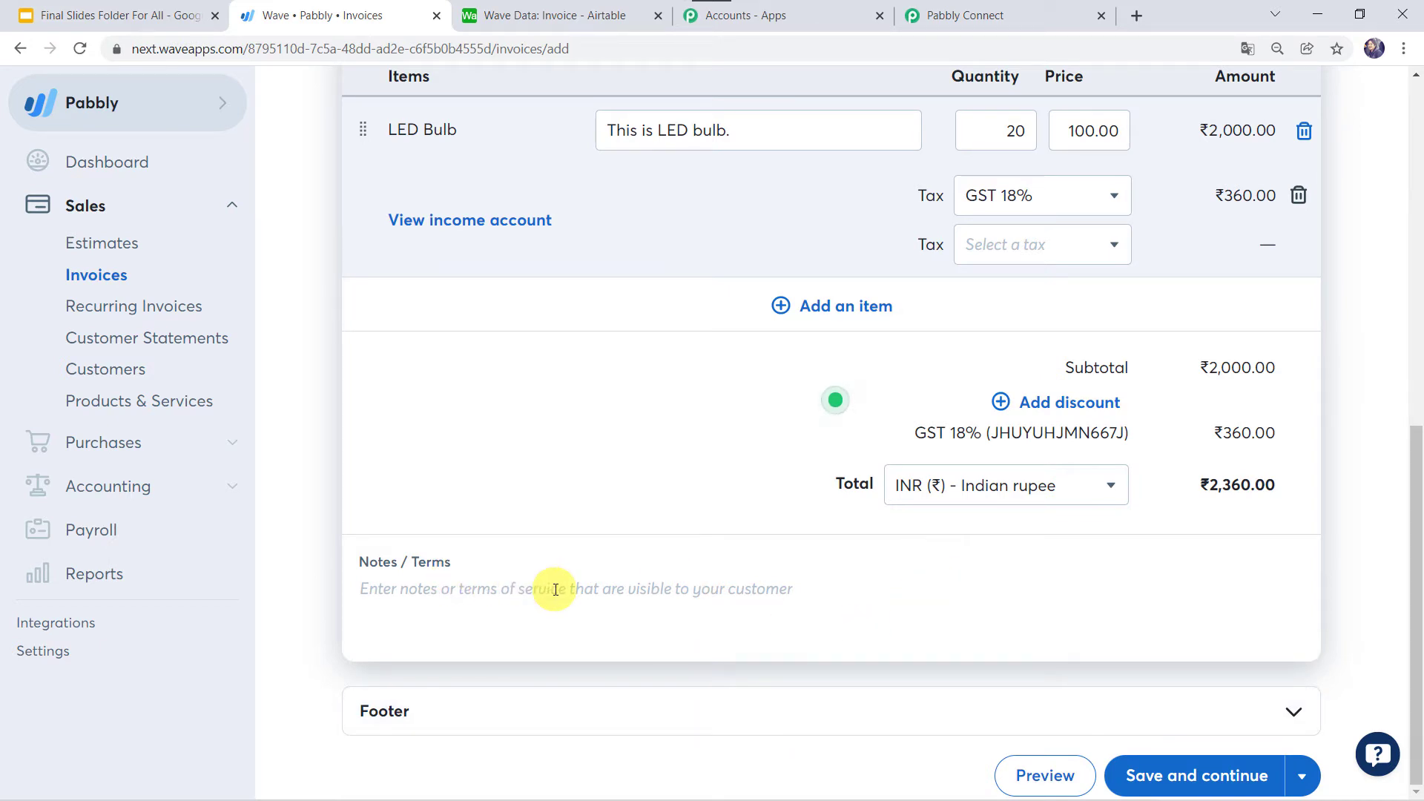
{"action": "left_click", "coordinate": [1196, 771]}
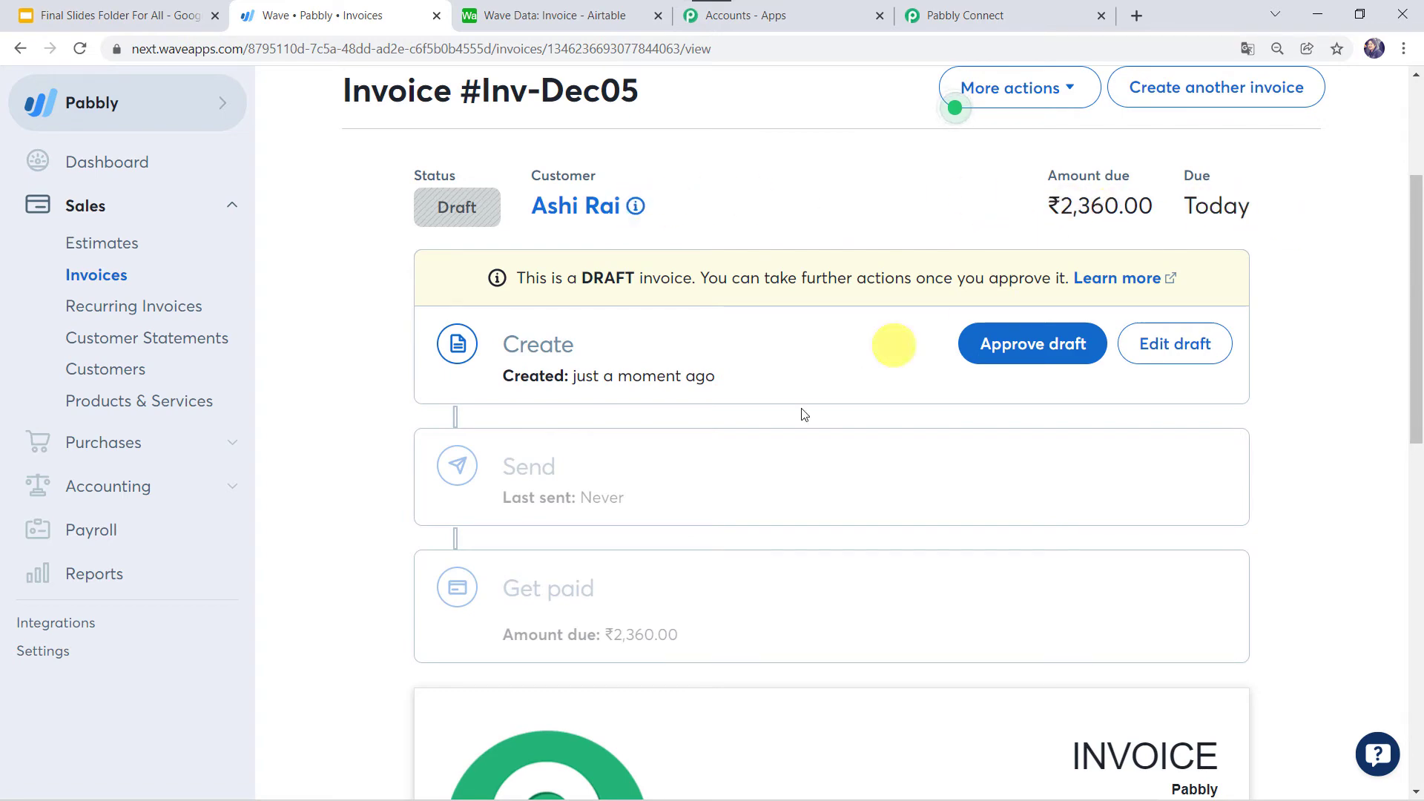
{"action": "scroll", "coordinate": [793, 562], "scroll_direction": "down", "scroll_amount": 5}
{"action": "scroll", "coordinate": [792, 561], "scroll_direction": "down", "scroll_amount": 4}
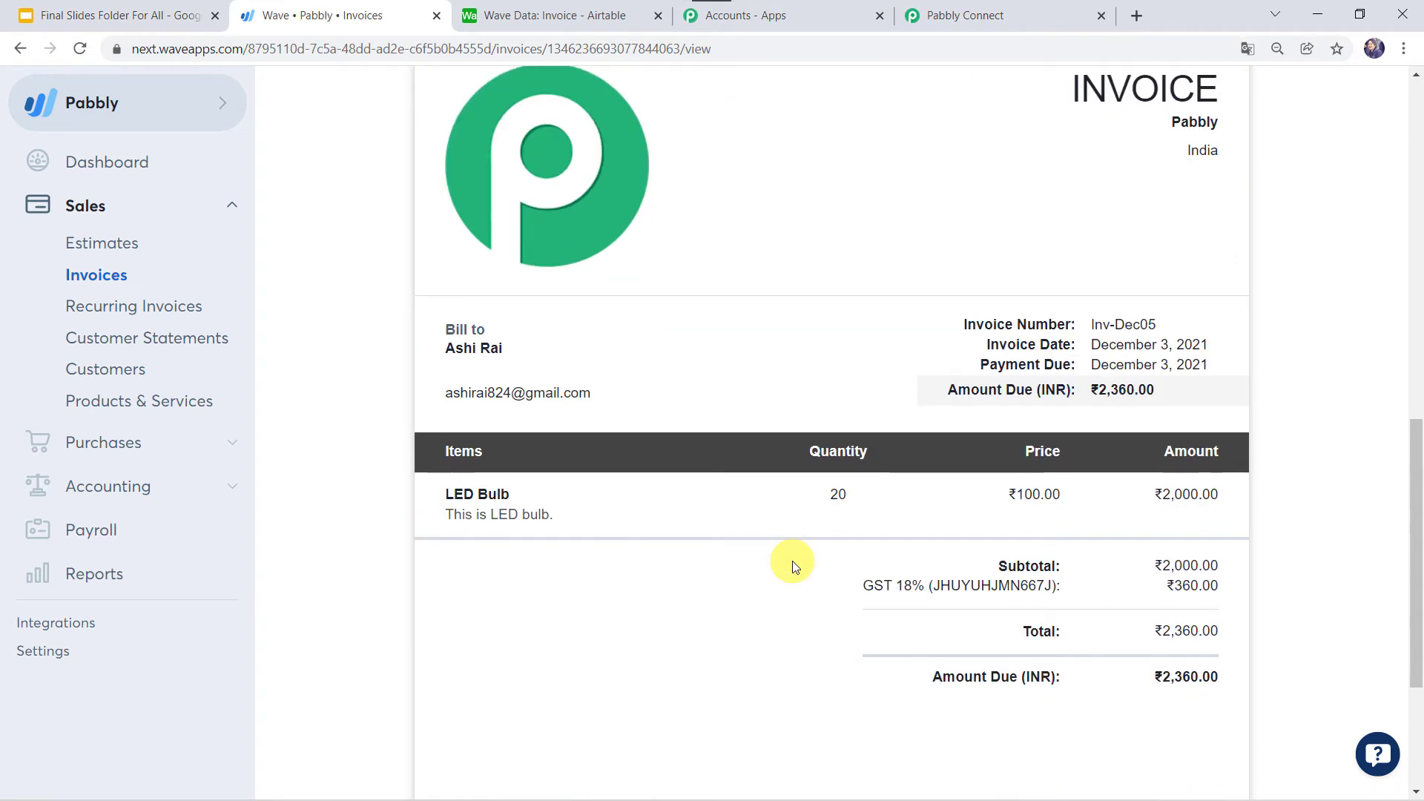
- Switch to Pabbly Connect, save the Wave trigger and send a test request
{"action": "left_click", "coordinate": [987, 10]}
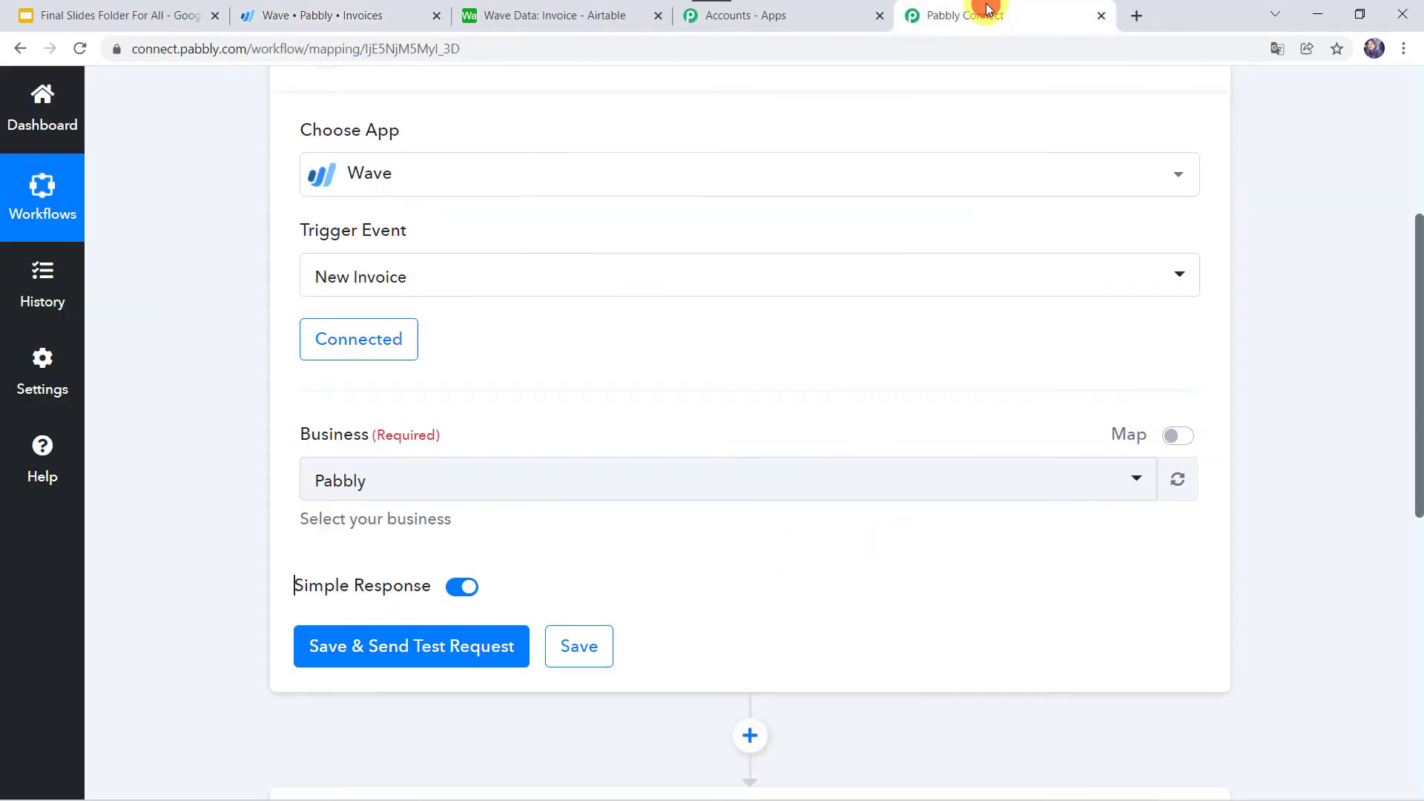
{"action": "left_click", "coordinate": [442, 660]}
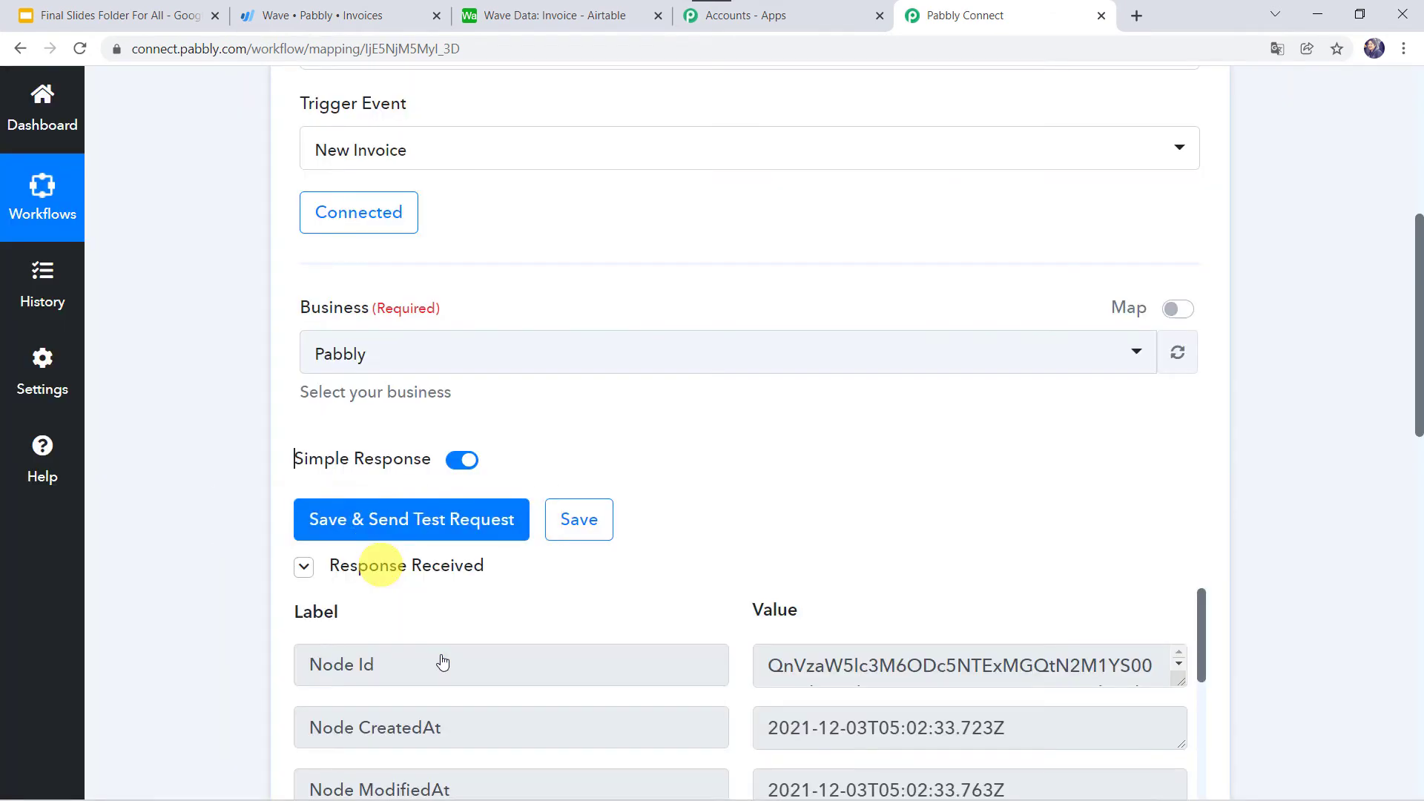
- Examine the trigger's test response for the invoice number, dates, customer, amounts, tax and other returned fields
{"action": "scroll", "coordinate": [404, 580], "scroll_direction": "down", "scroll_amount": 4}
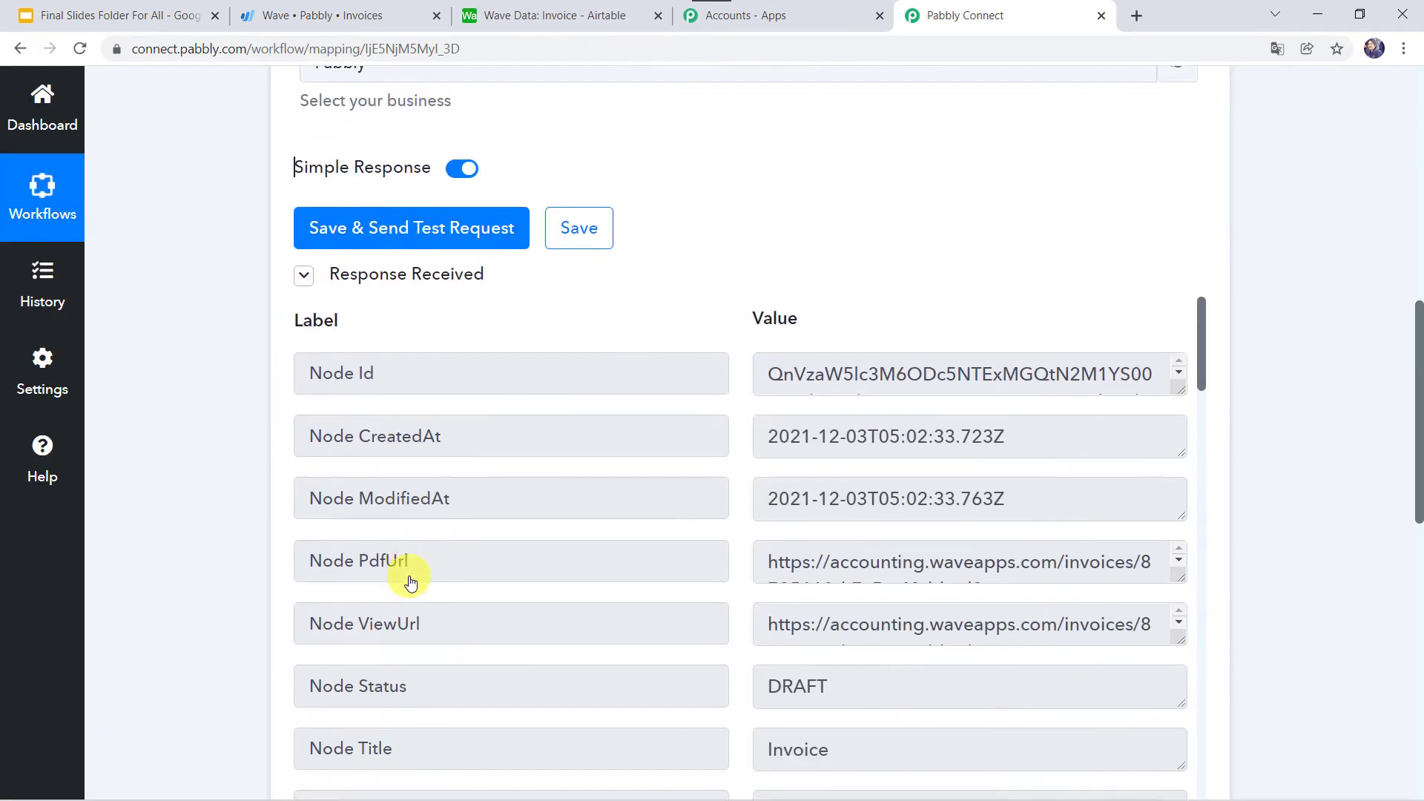
{"action": "scroll", "coordinate": [207, 530], "scroll_direction": "down", "scroll_amount": 2}
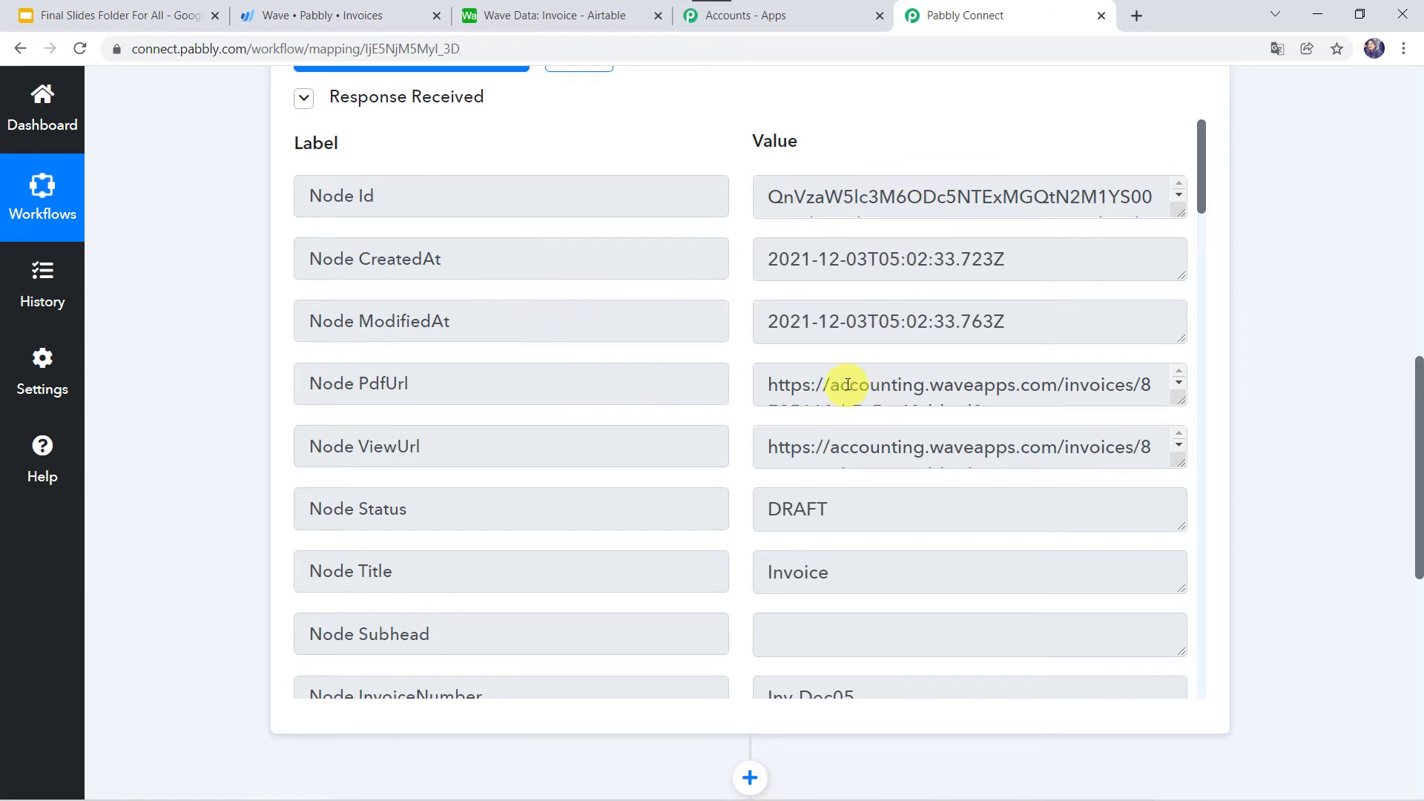
{"action": "scroll", "coordinate": [849, 384], "scroll_direction": "down", "scroll_amount": 3}
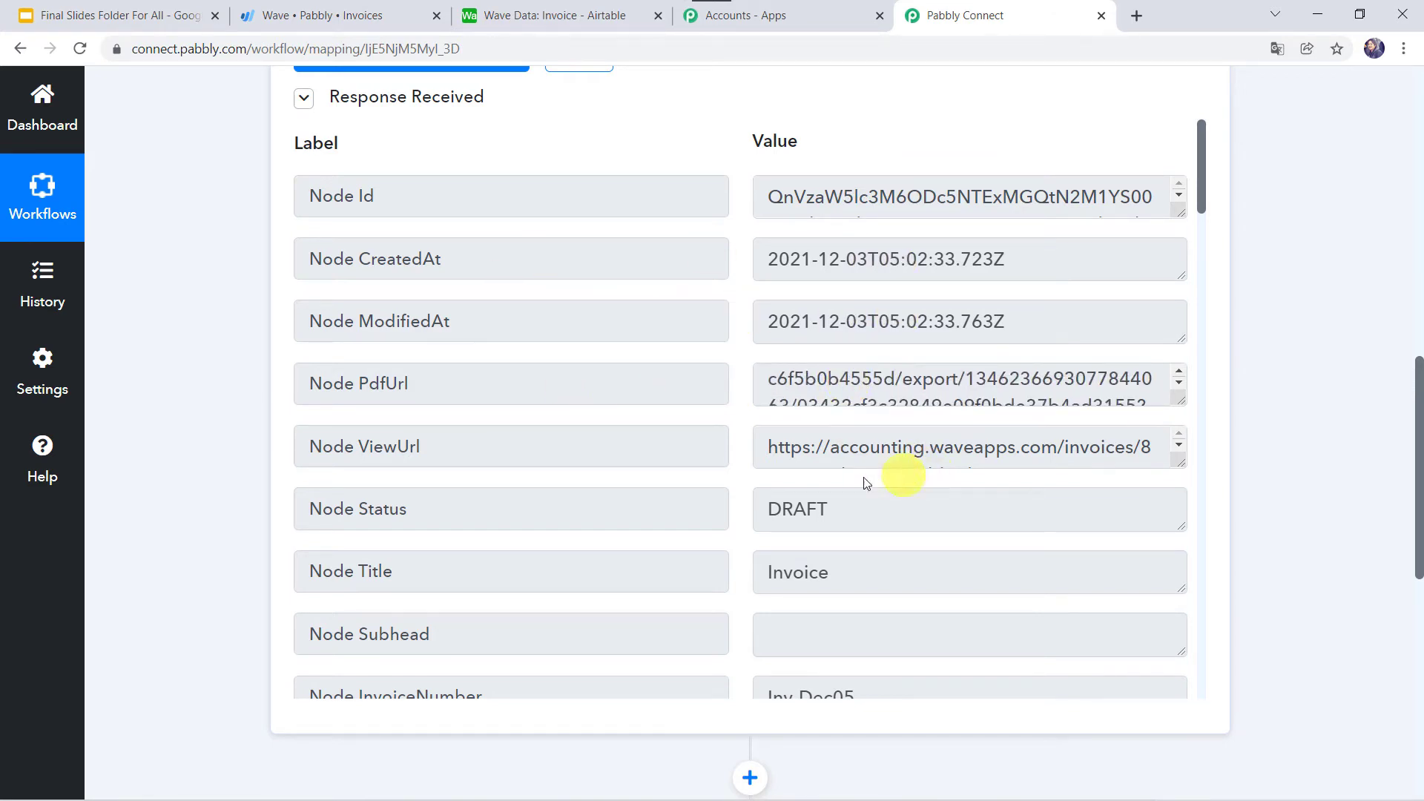
{"action": "scroll", "coordinate": [843, 517], "scroll_direction": "down", "scroll_amount": 5}
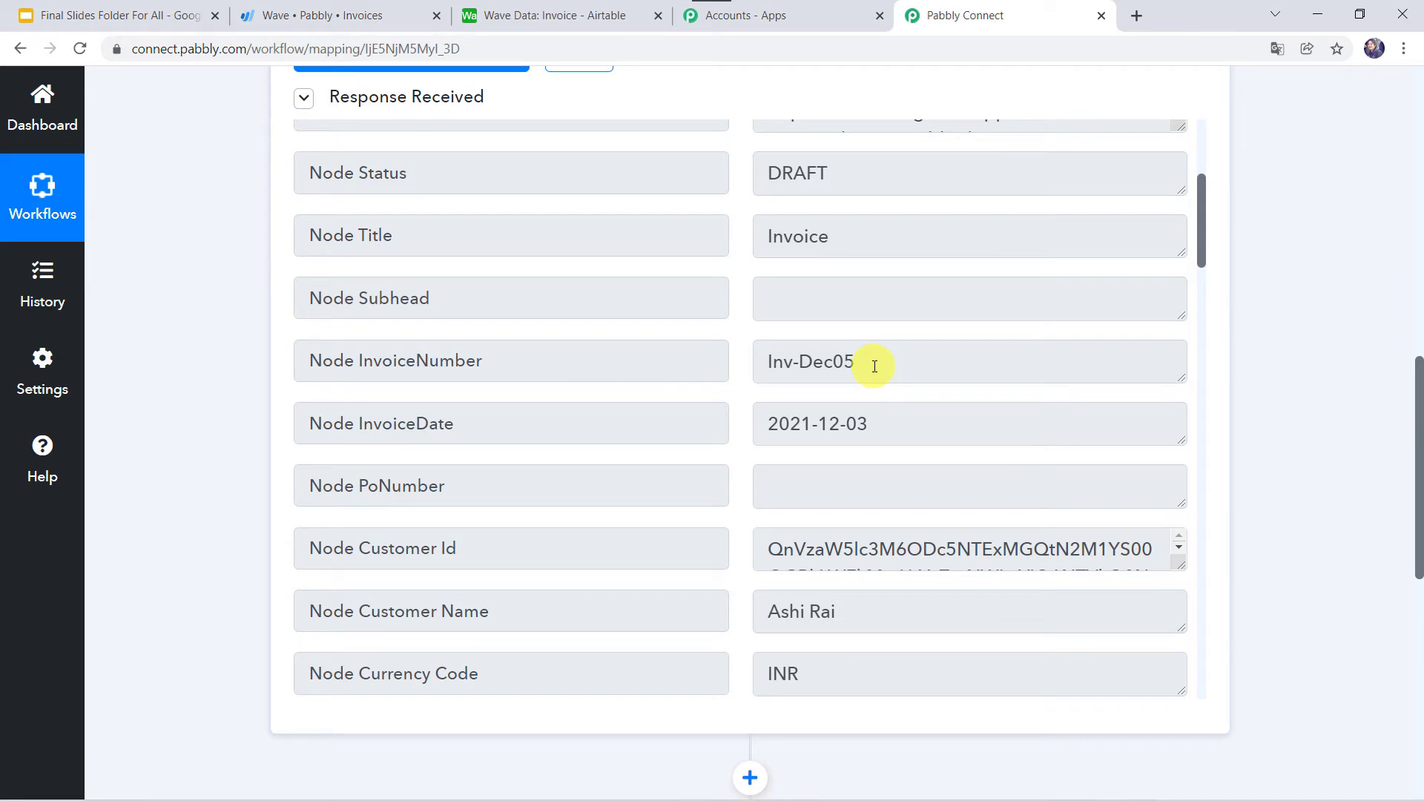
{"action": "scroll", "coordinate": [841, 549], "scroll_direction": "down", "scroll_amount": 1}
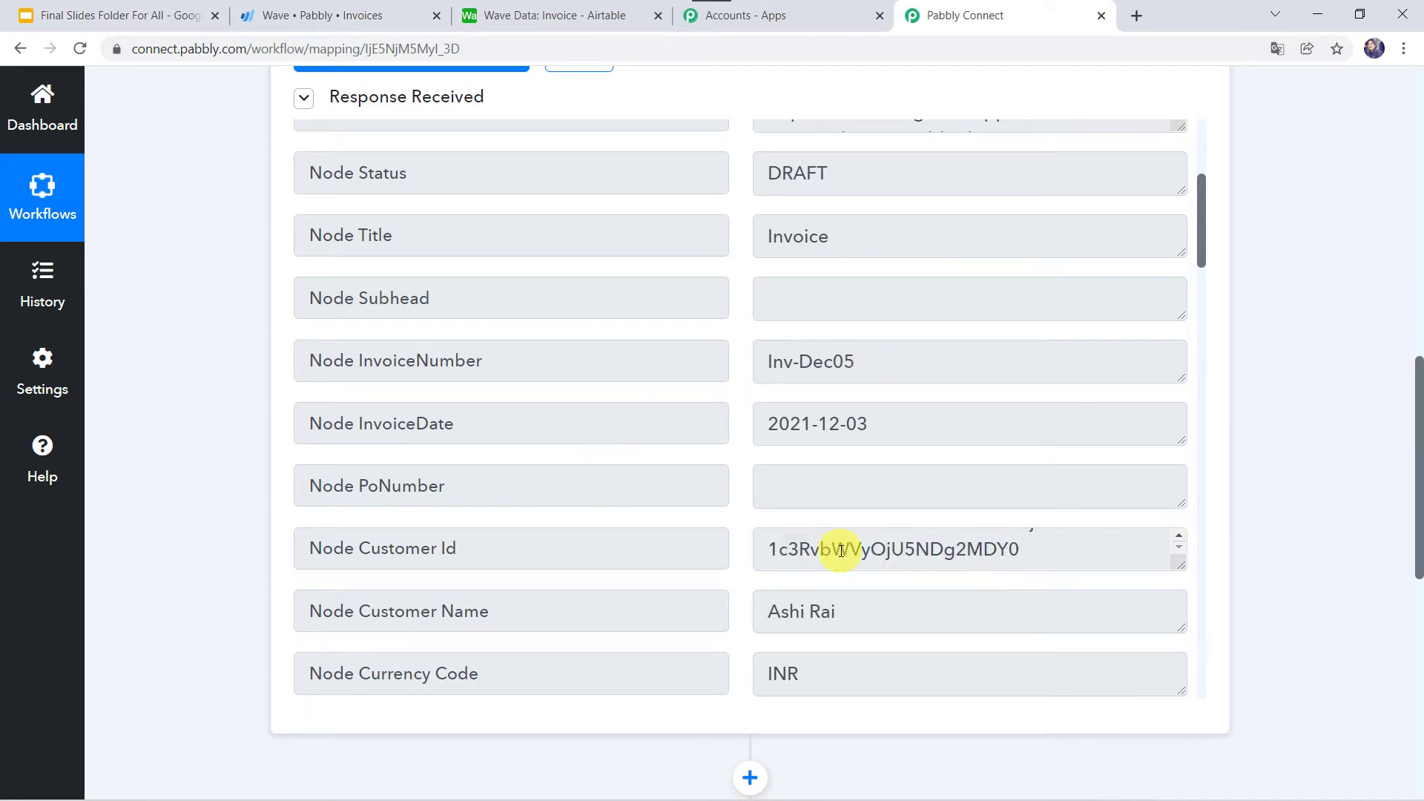
{"action": "scroll", "coordinate": [701, 594], "scroll_direction": "down", "scroll_amount": 2}
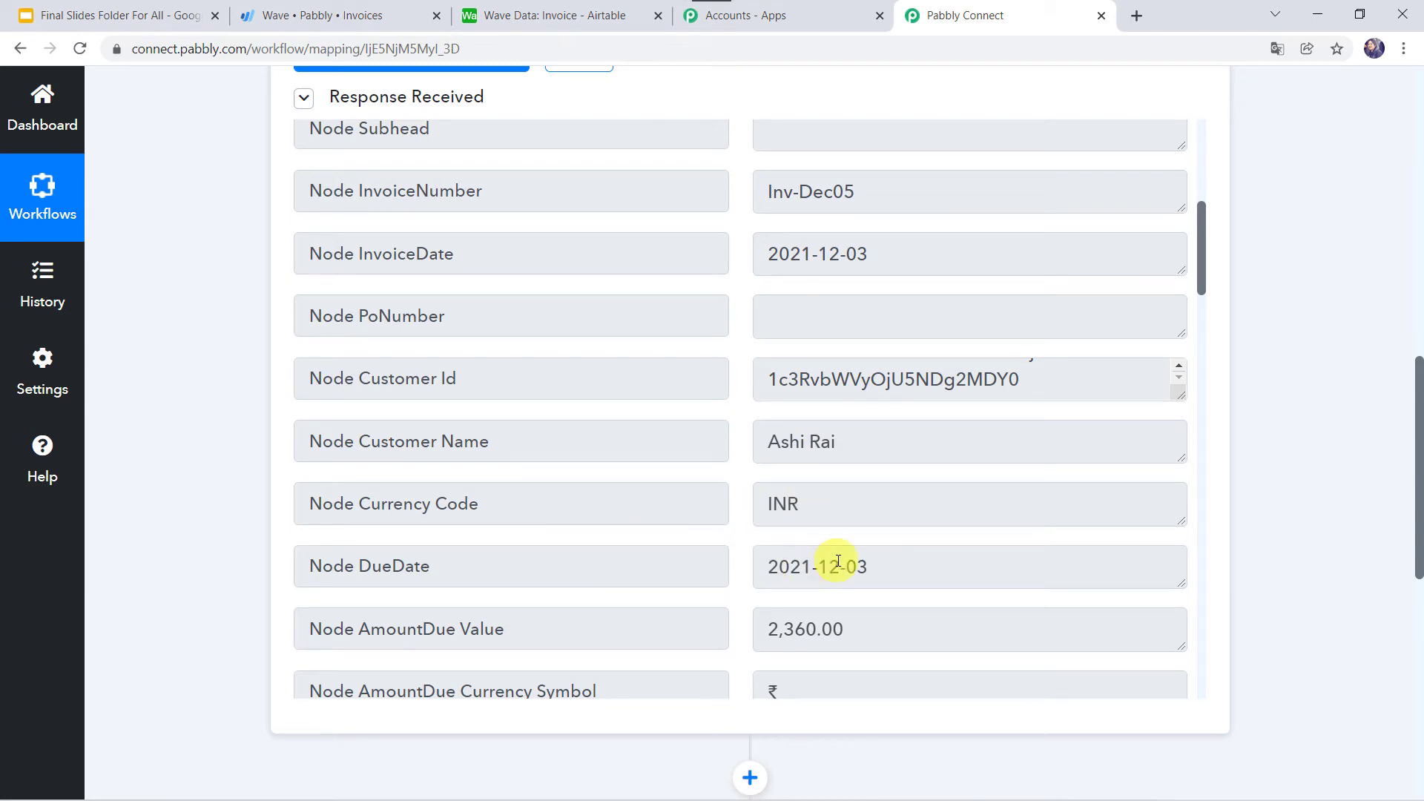
{"action": "scroll", "coordinate": [884, 553], "scroll_direction": "down", "scroll_amount": 2}
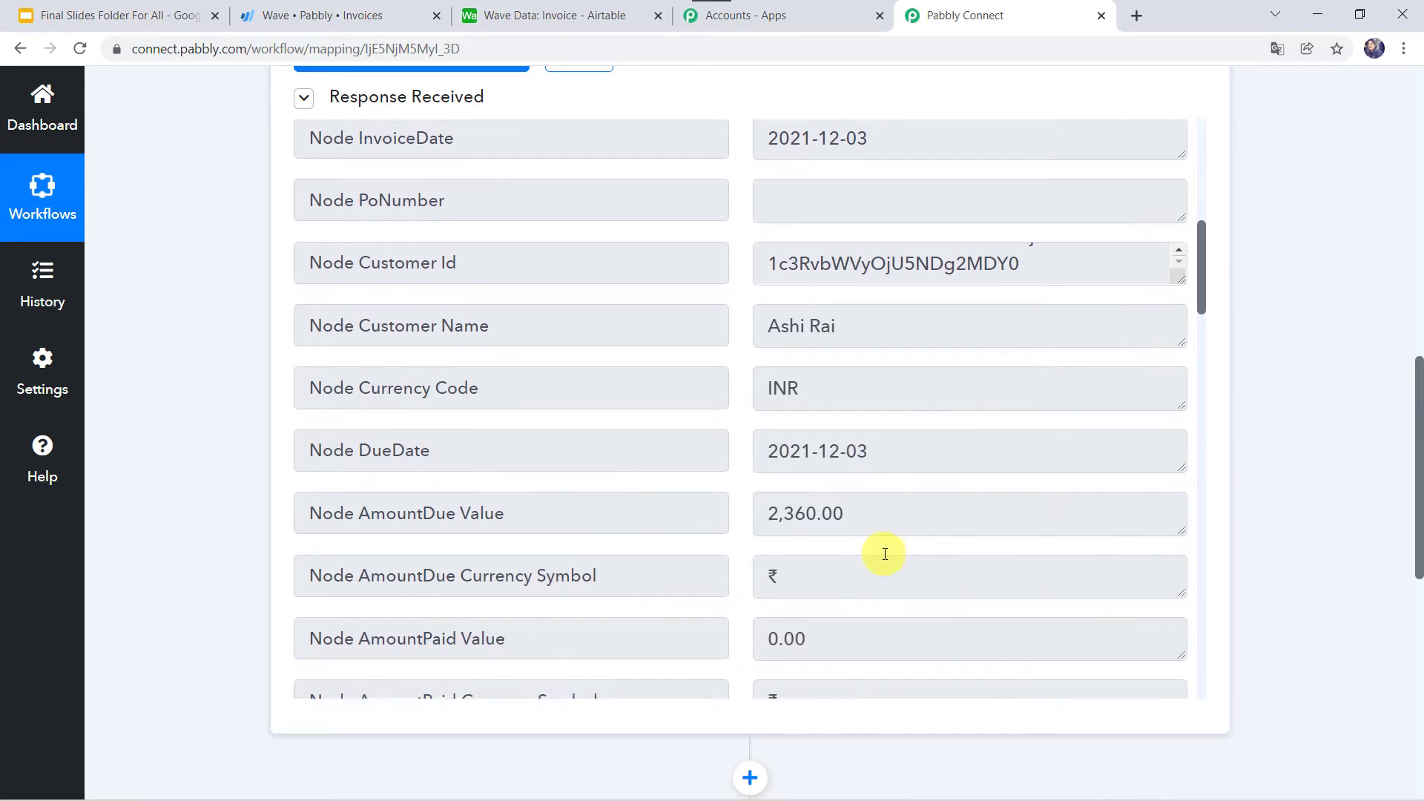
{"action": "scroll", "coordinate": [853, 530], "scroll_direction": "down", "scroll_amount": 1}
{"action": "scroll", "coordinate": [865, 531], "scroll_direction": "down", "scroll_amount": 1}
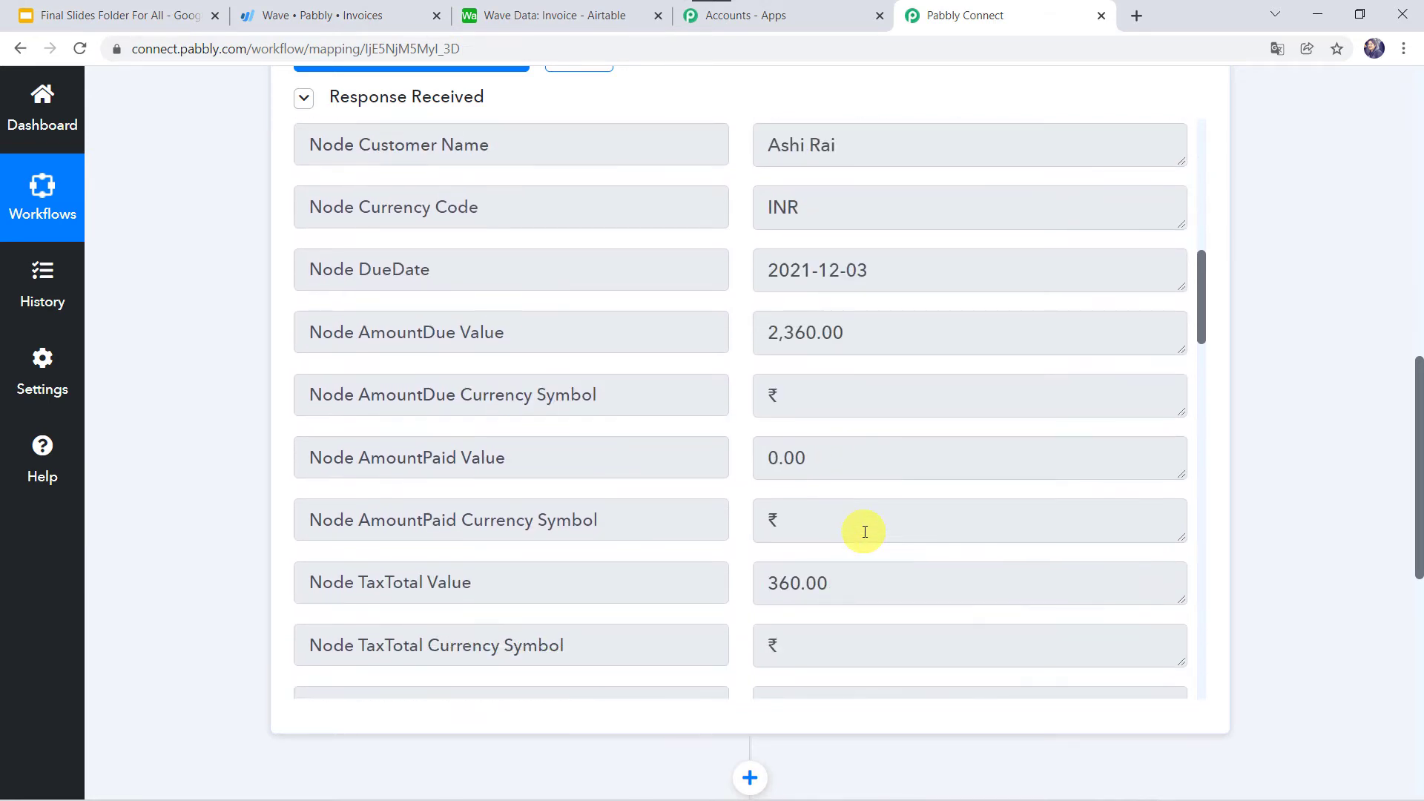
{"action": "scroll", "coordinate": [865, 532], "scroll_direction": "down", "scroll_amount": 1}
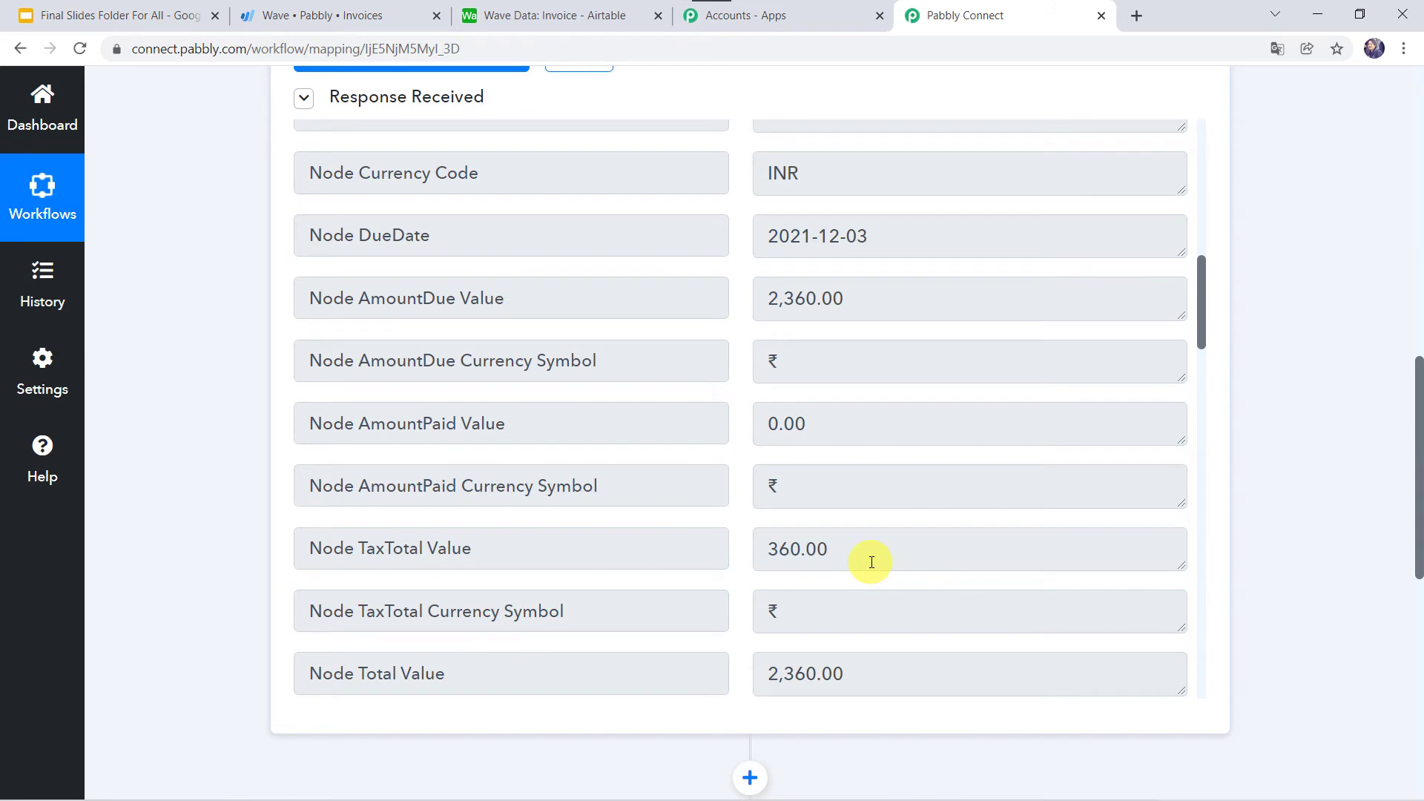
{"action": "scroll", "coordinate": [870, 562], "scroll_direction": "down", "scroll_amount": 5}
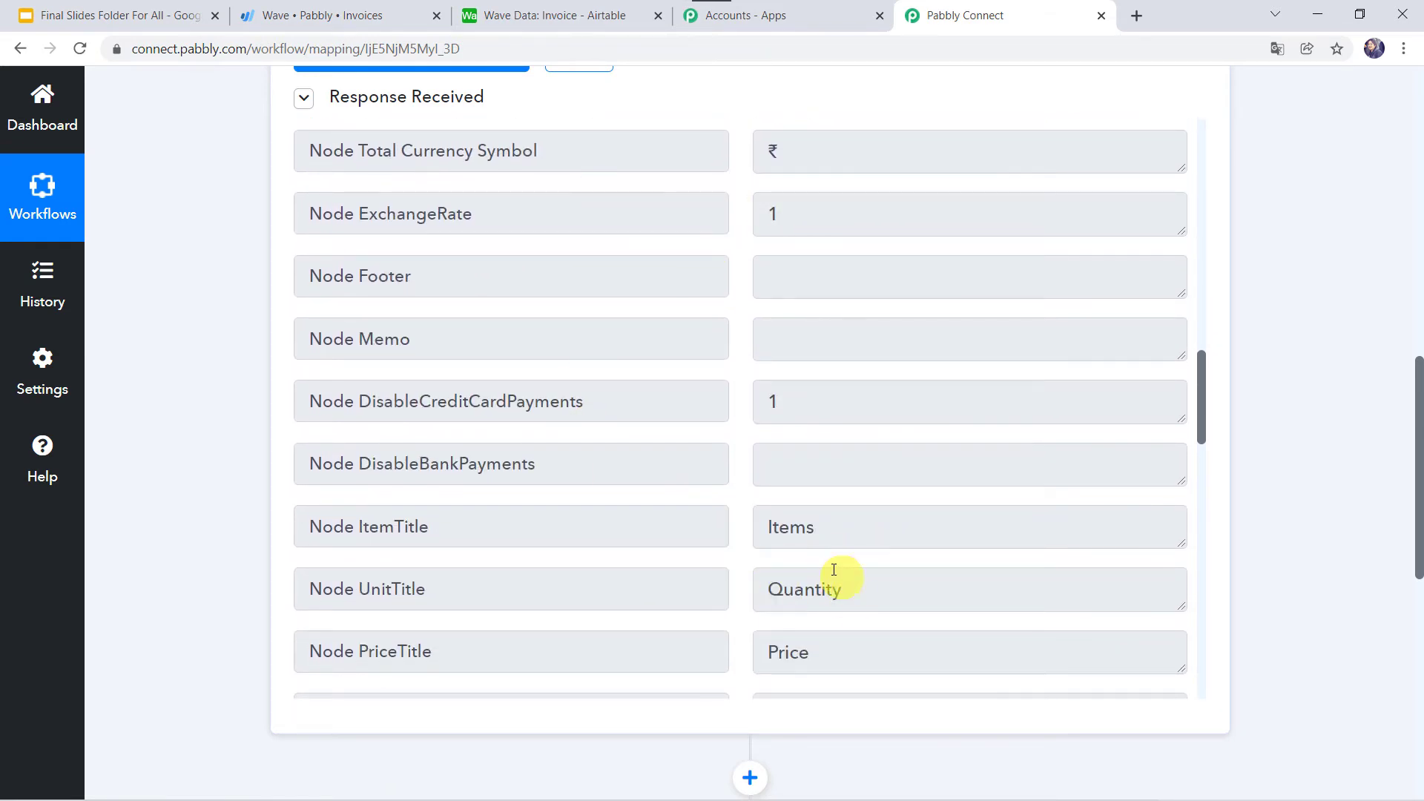
{"action": "scroll", "coordinate": [834, 569], "scroll_direction": "down", "scroll_amount": 1}
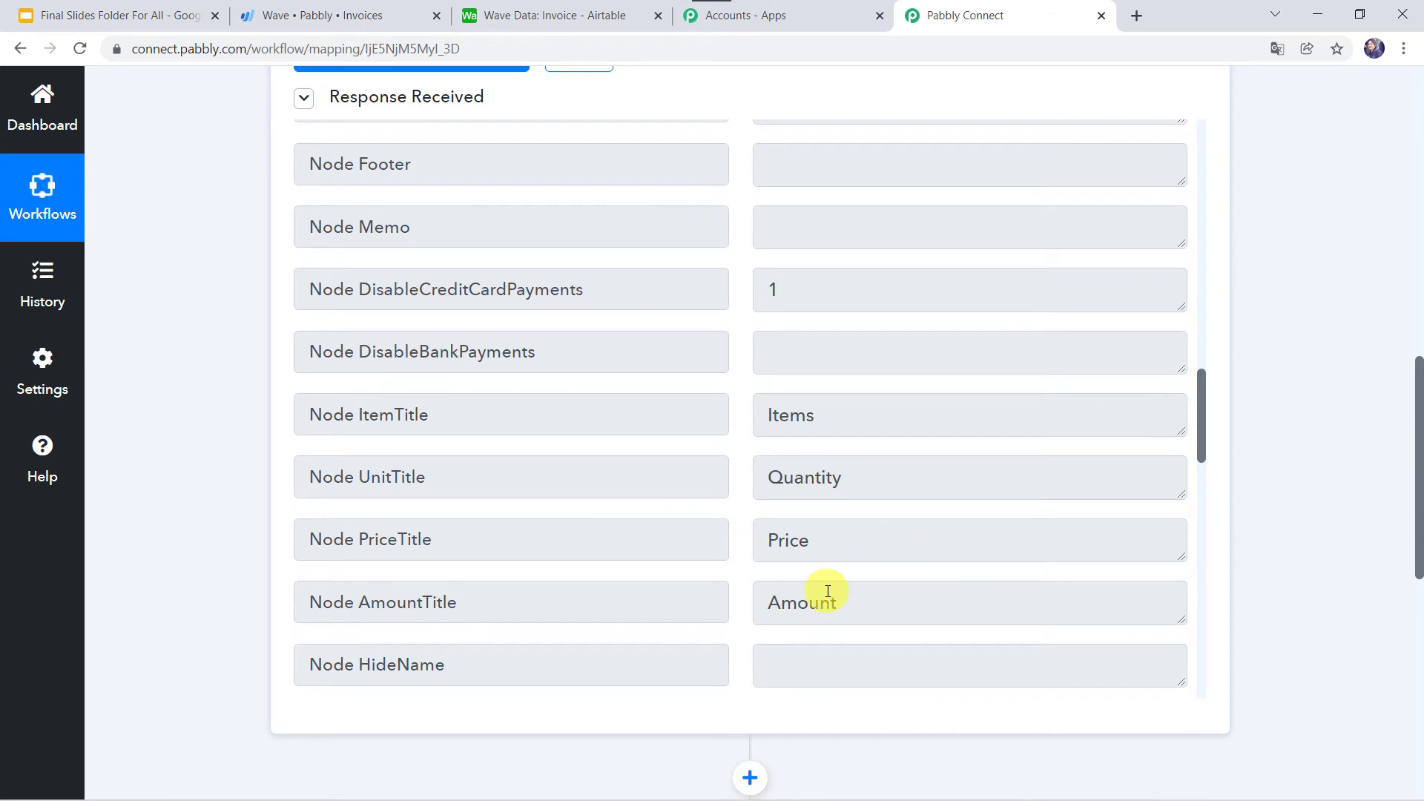
- Examine the rest of the trigger response for the item's product name, quantity, price, totals, account, tax and sending details
{"action": "scroll", "coordinate": [823, 589], "scroll_direction": "down", "scroll_amount": 9}
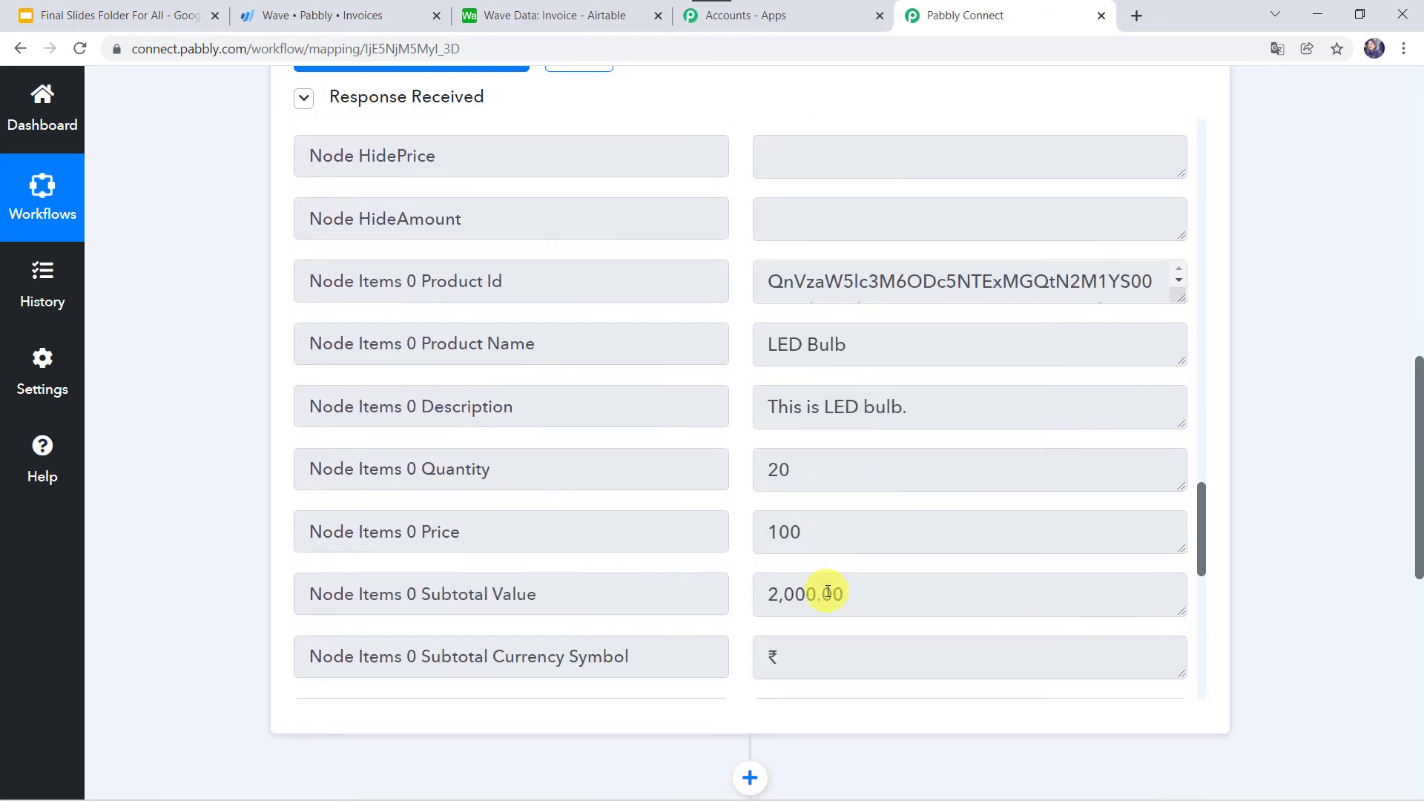
{"action": "scroll", "coordinate": [827, 593], "scroll_direction": "down", "scroll_amount": 1}
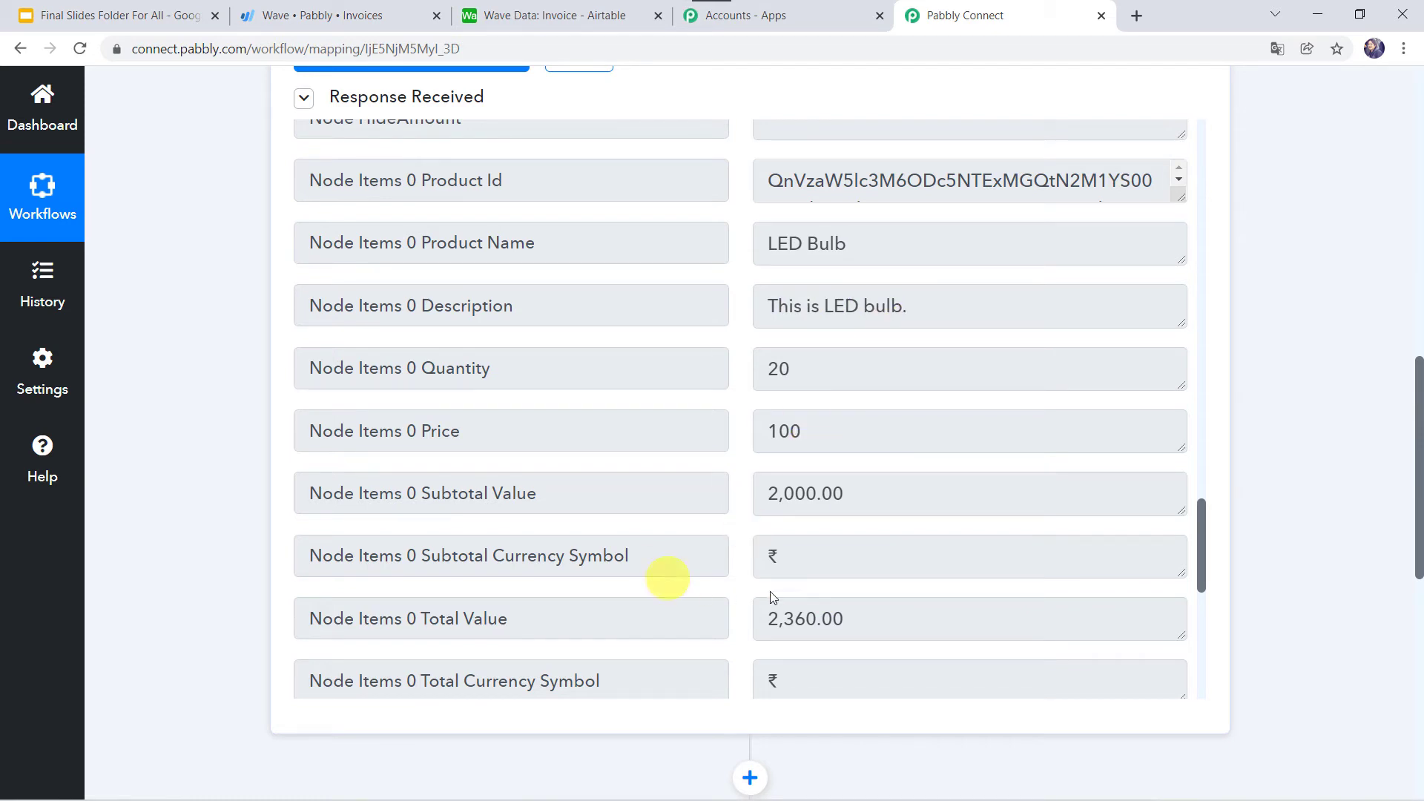
{"action": "scroll", "coordinate": [780, 631], "scroll_direction": "down", "scroll_amount": 2}
{"action": "scroll", "coordinate": [784, 634], "scroll_direction": "down", "scroll_amount": 3}
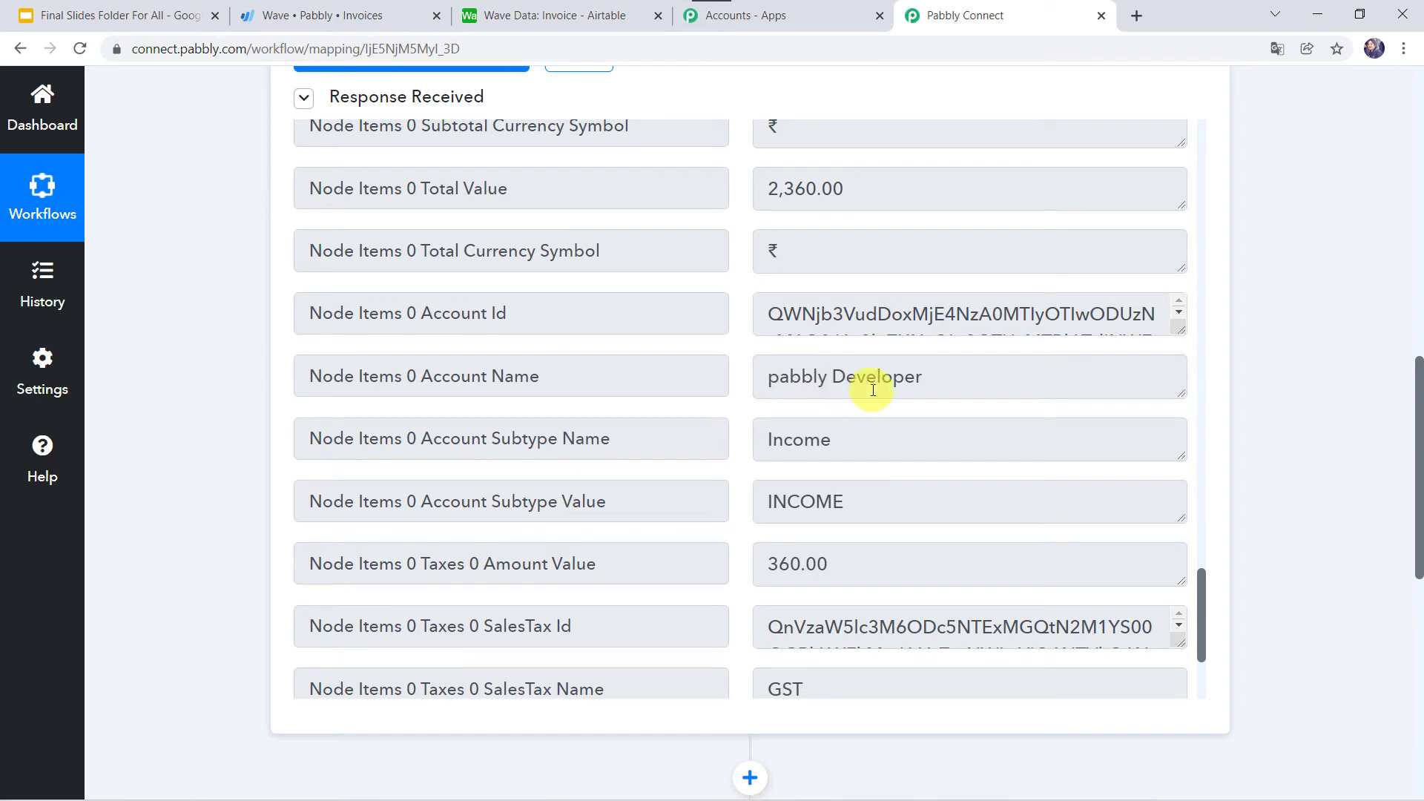
{"action": "scroll", "coordinate": [877, 534], "scroll_direction": "down", "scroll_amount": 1}
{"action": "scroll", "coordinate": [875, 528], "scroll_direction": "down", "scroll_amount": 5}
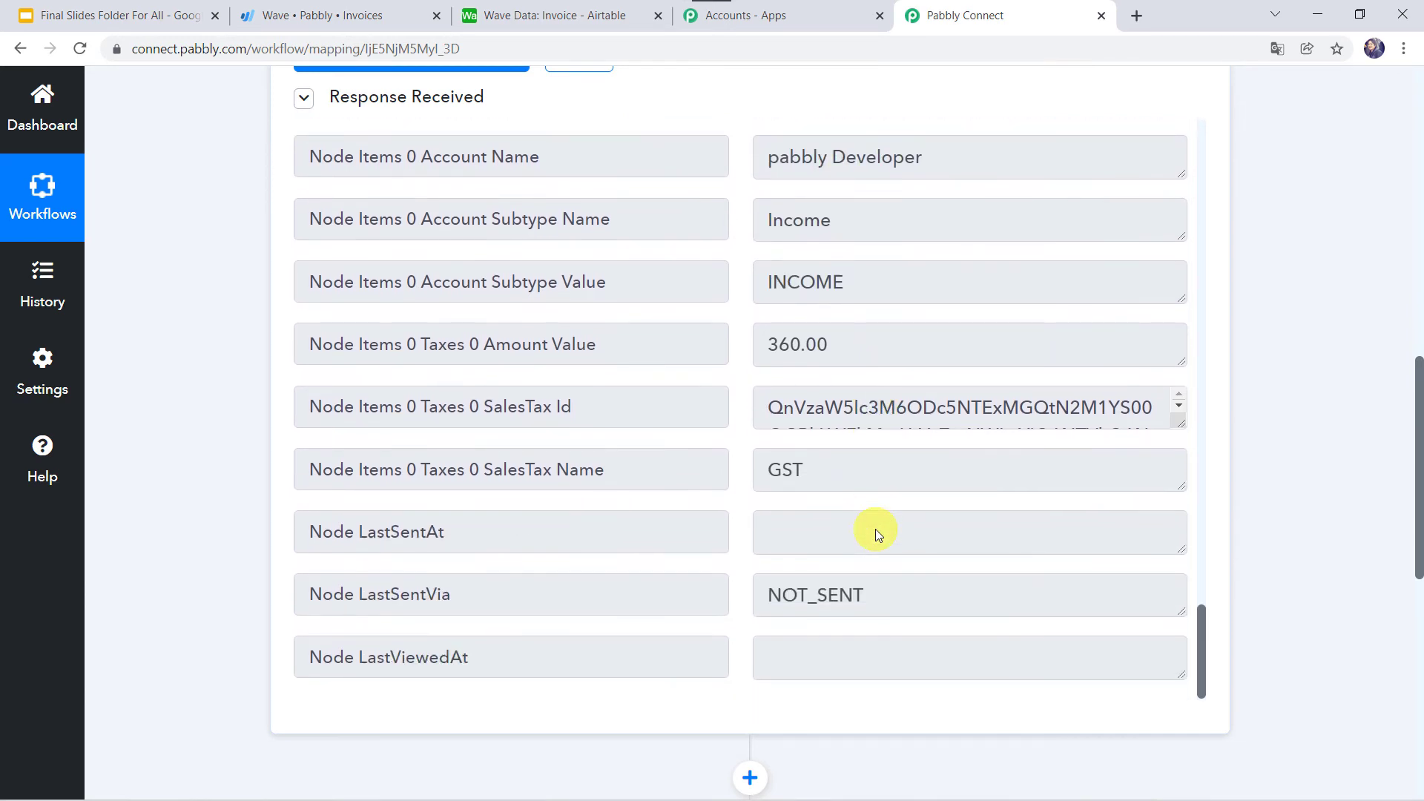
{"action": "scroll", "coordinate": [875, 528], "scroll_direction": "up", "scroll_amount": 3}
{"action": "scroll", "coordinate": [875, 528], "scroll_direction": "up", "scroll_amount": 2}
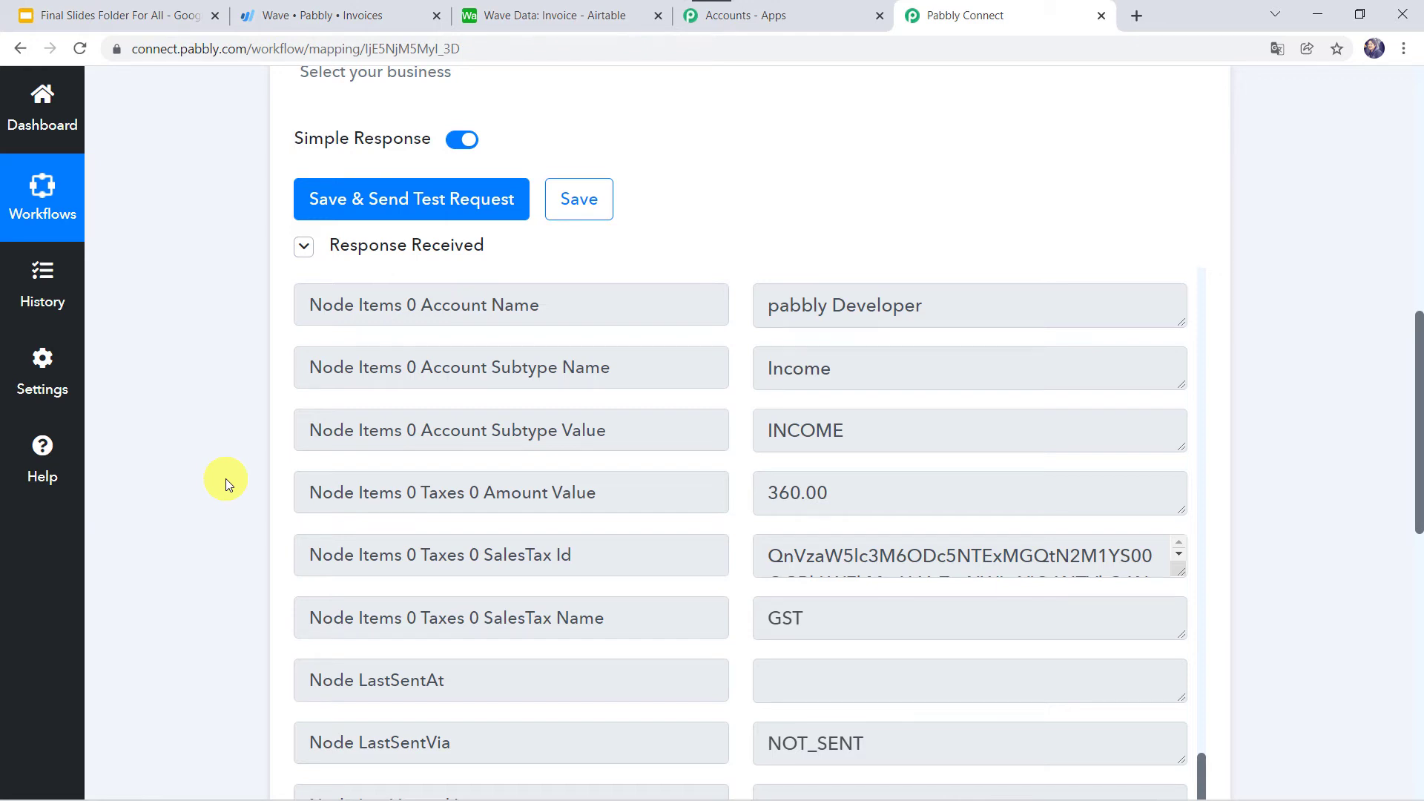
{"action": "scroll", "coordinate": [225, 478], "scroll_direction": "down", "scroll_amount": 1}
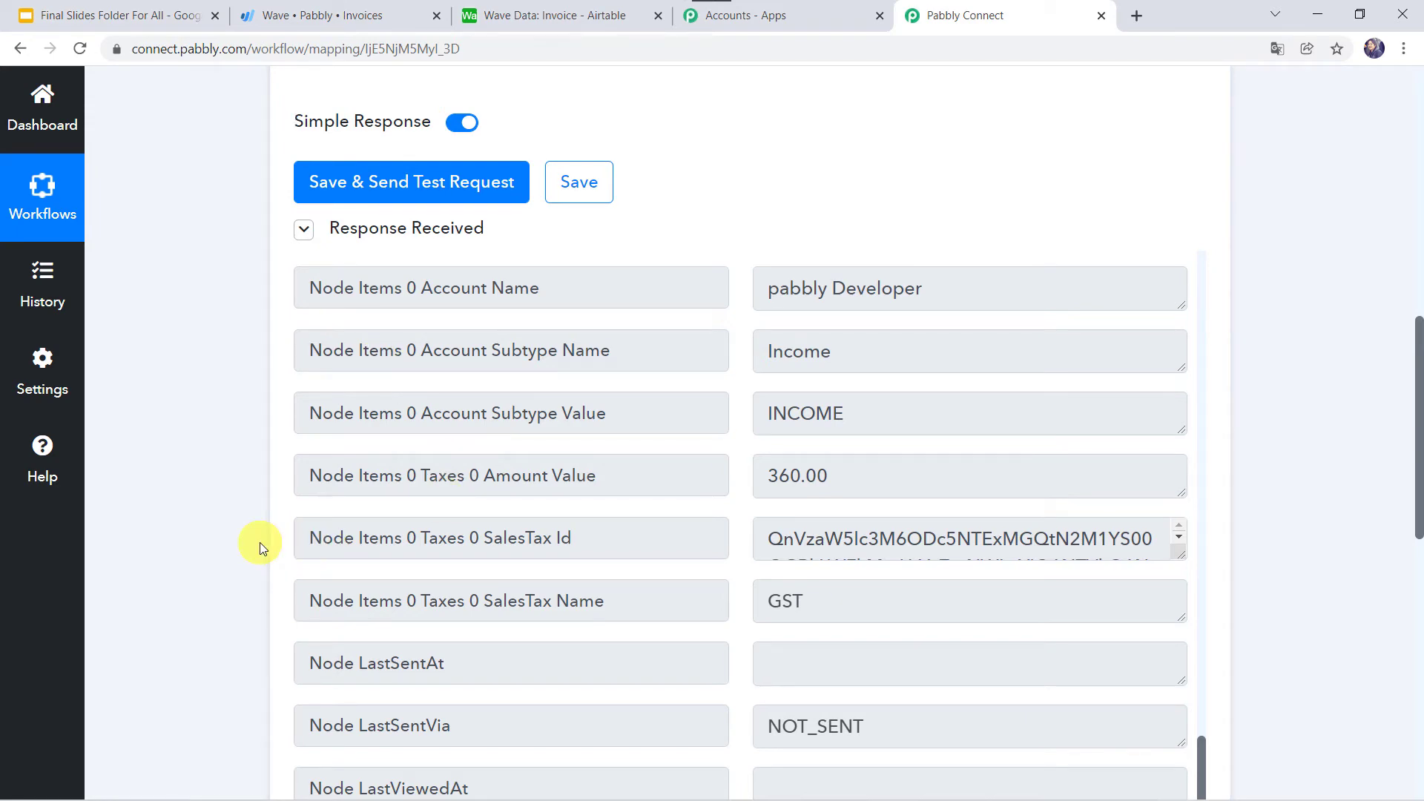
- Set up the workflow's action step with Airtable as the app and Create Record as the action event
{"action": "scroll", "coordinate": [260, 541], "scroll_direction": "down", "scroll_amount": 10}
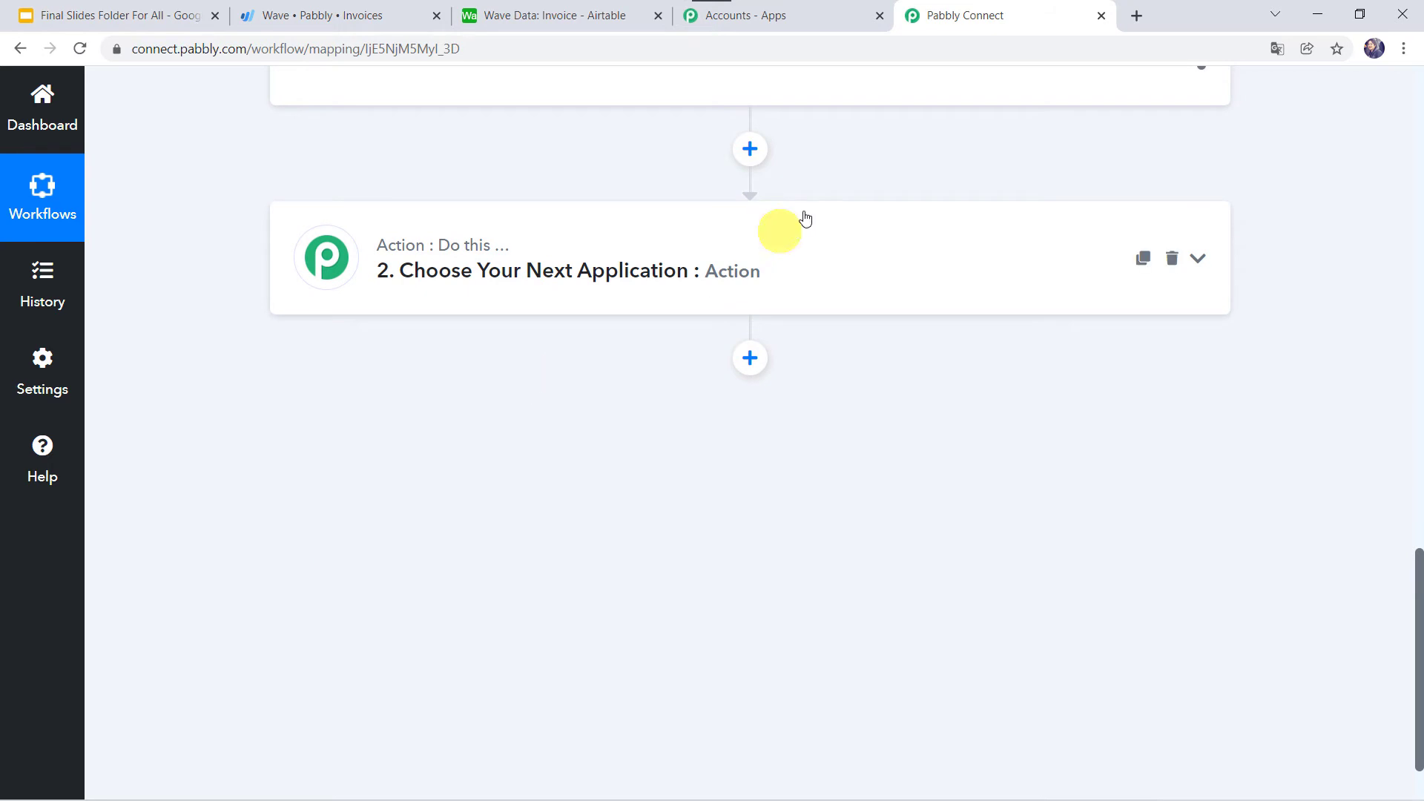
{"action": "left_click", "coordinate": [763, 258]}
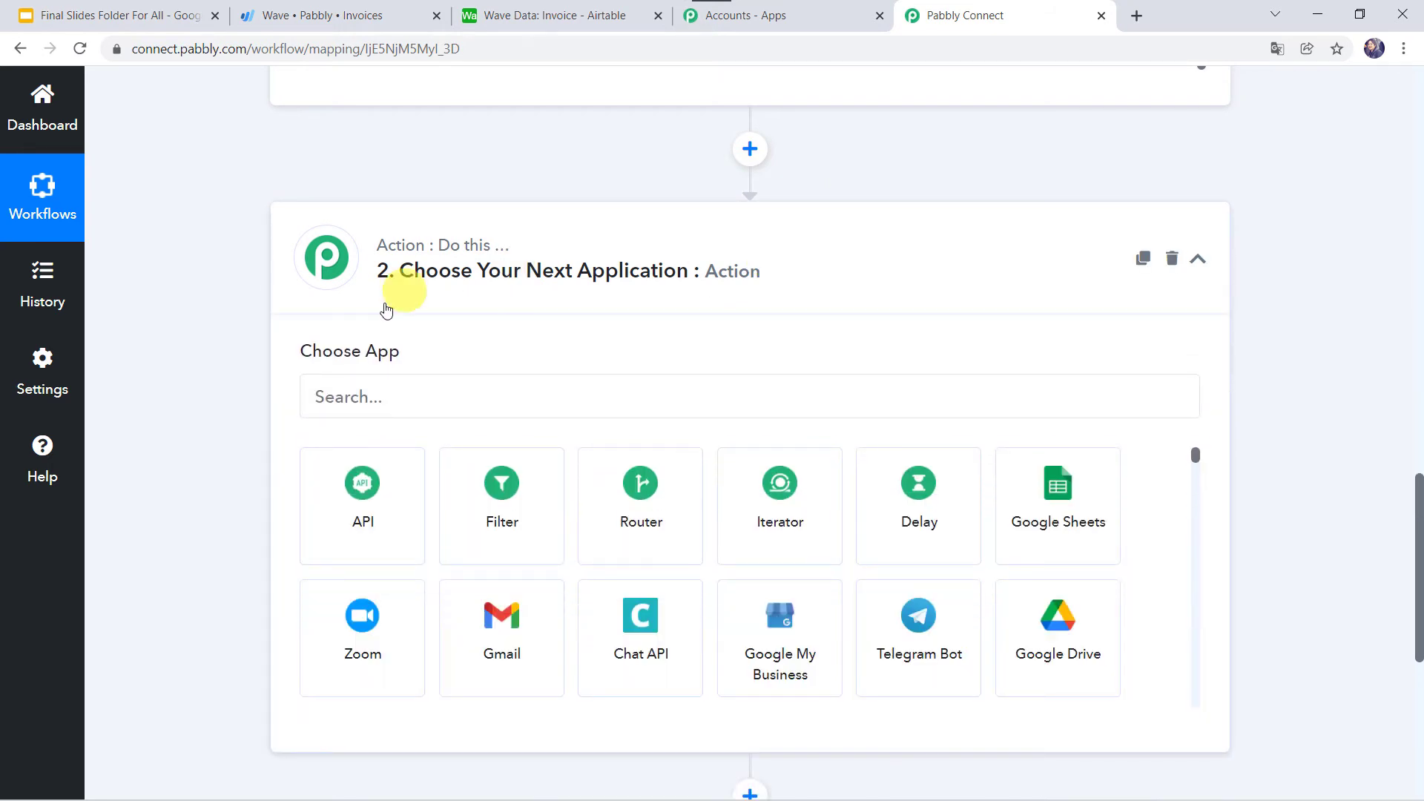
{"action": "left_click", "coordinate": [367, 397]}
{"action": "type", "text": "Air"}
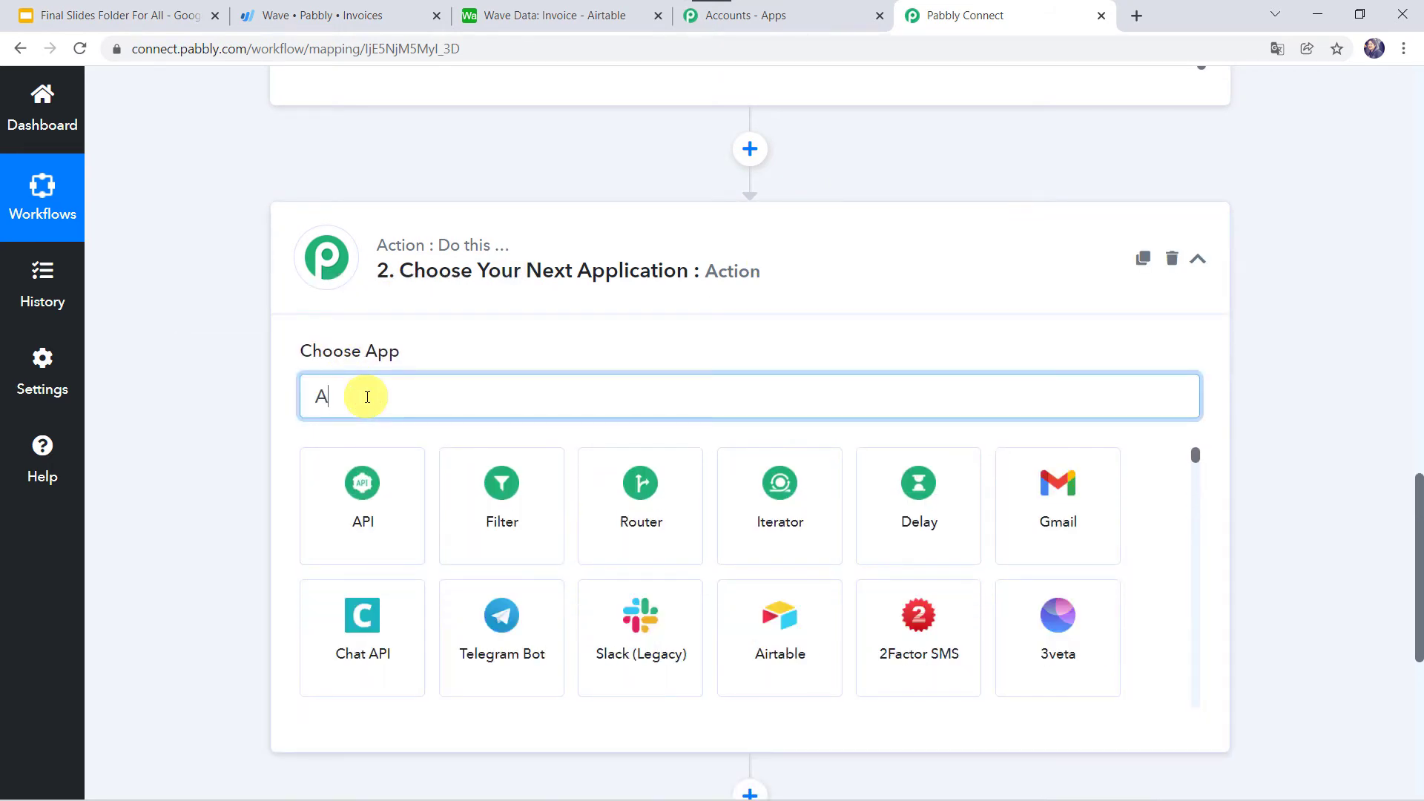
{"action": "left_click", "coordinate": [370, 499]}
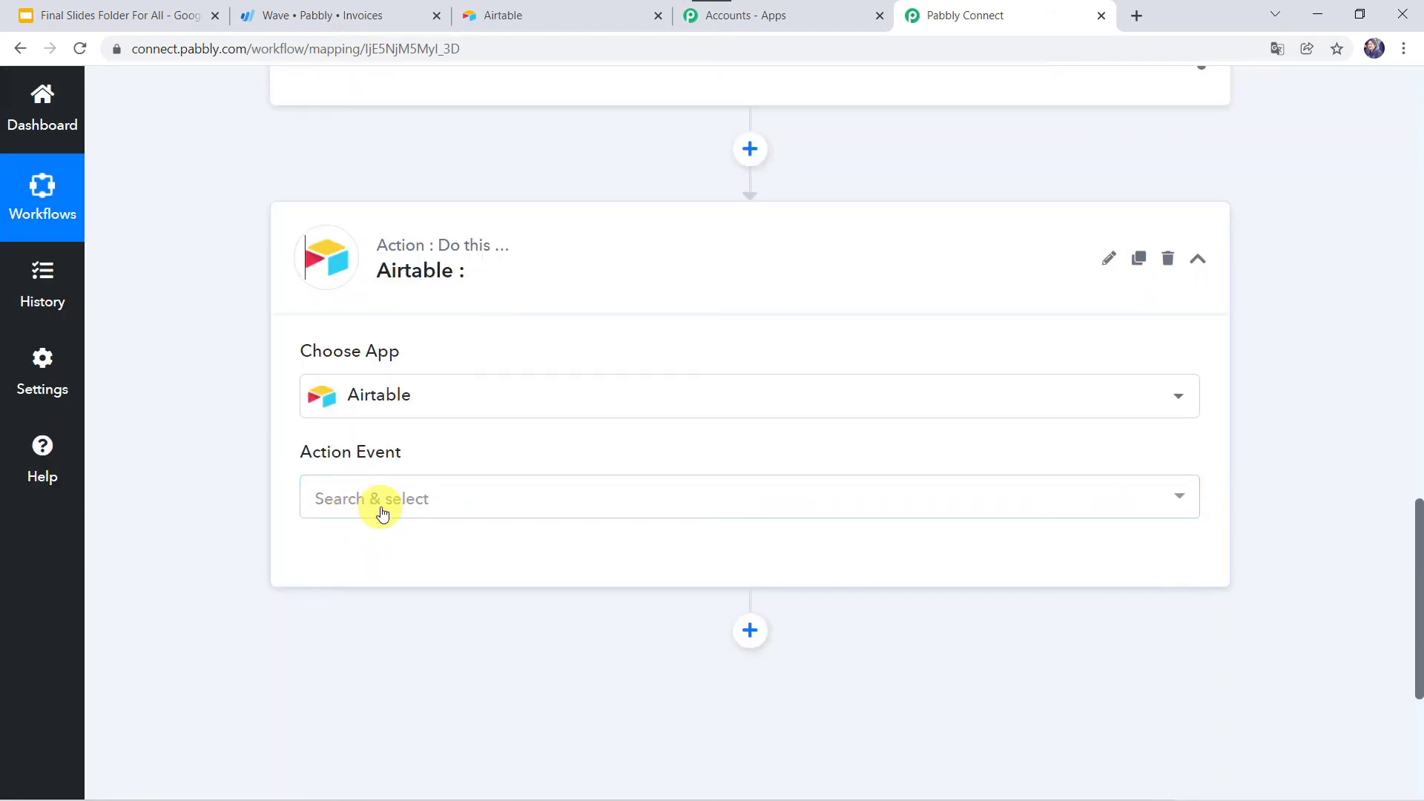
{"action": "left_click", "coordinate": [381, 512]}
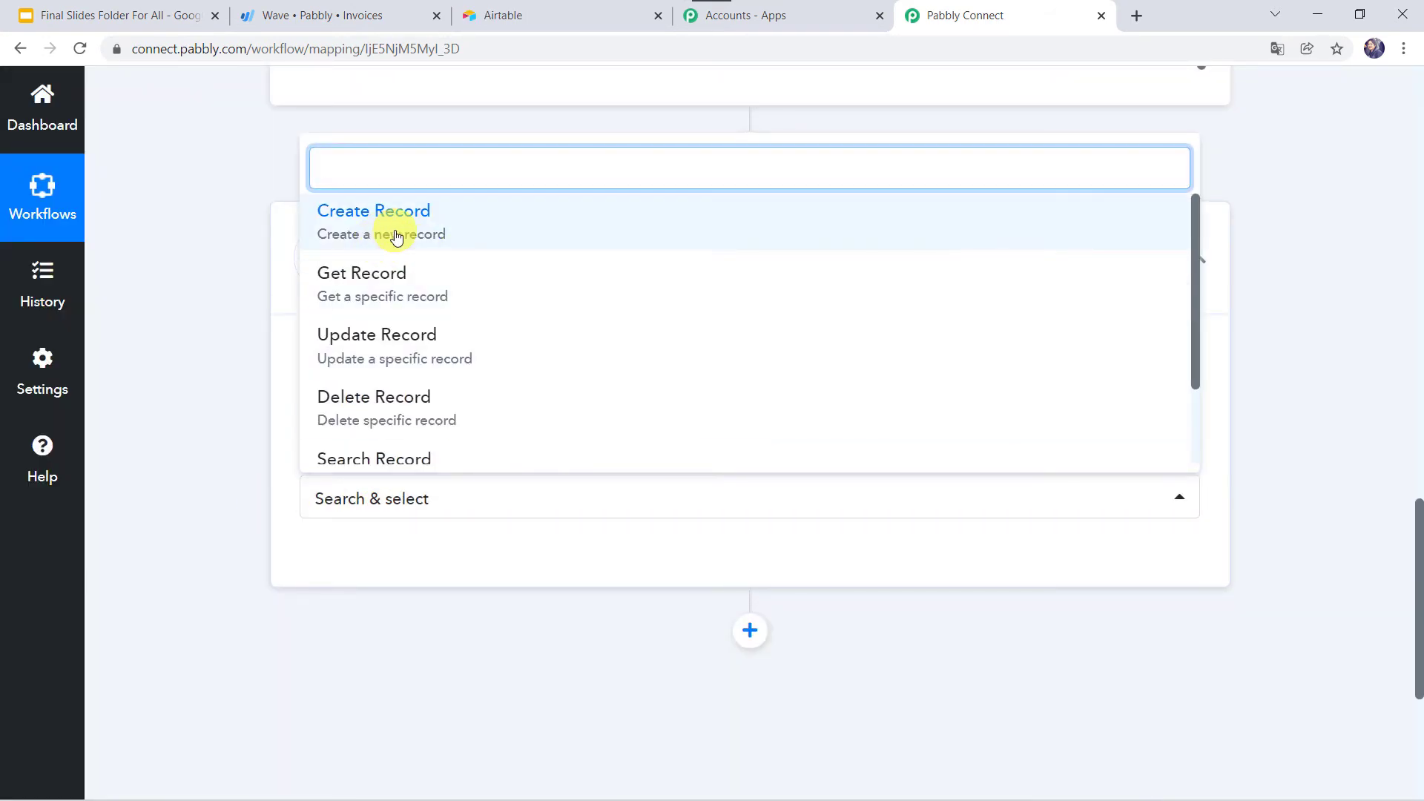
{"action": "left_click", "coordinate": [395, 237]}
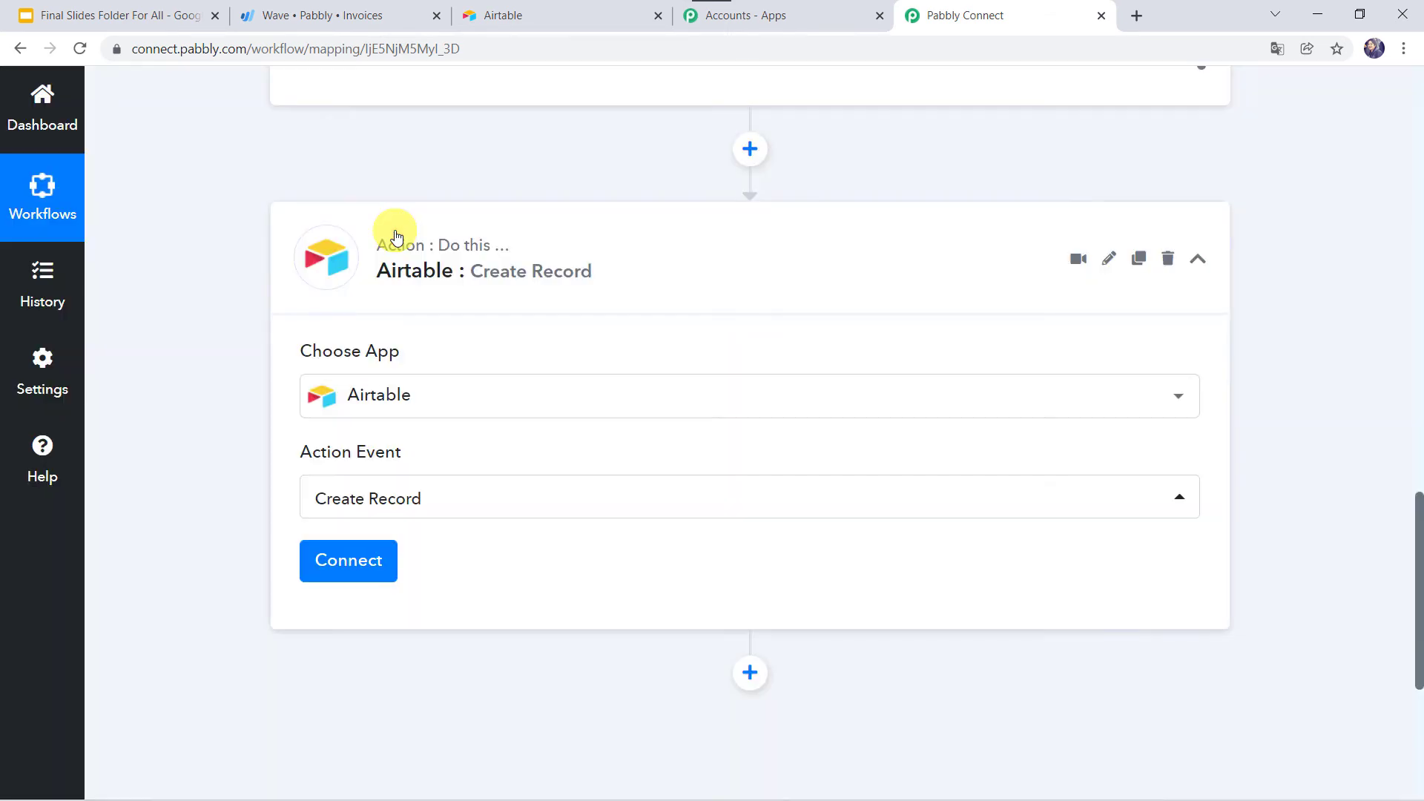
- Start adding a new Airtable connection for the Create Record action
{"action": "left_click", "coordinate": [328, 560]}
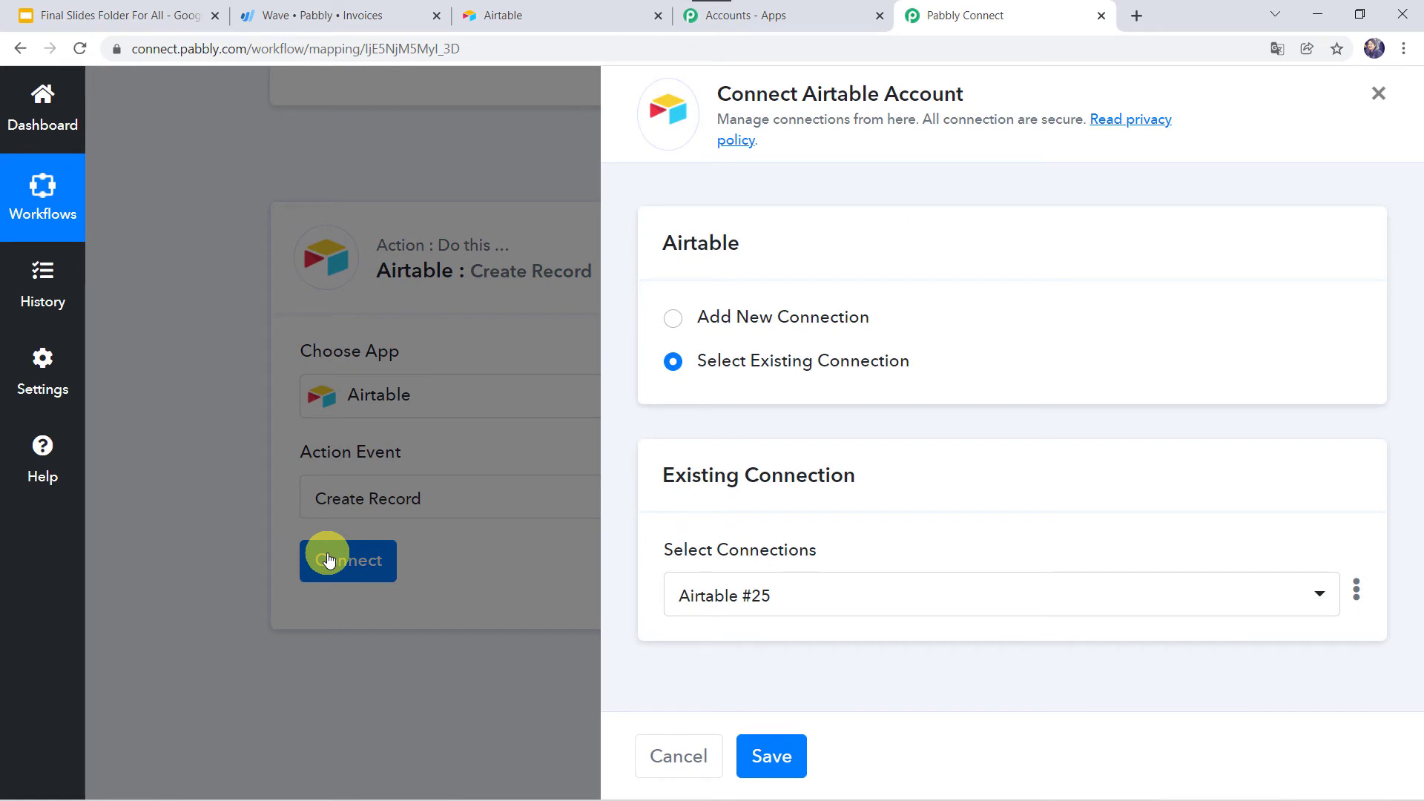
{"action": "left_click", "coordinate": [702, 323]}
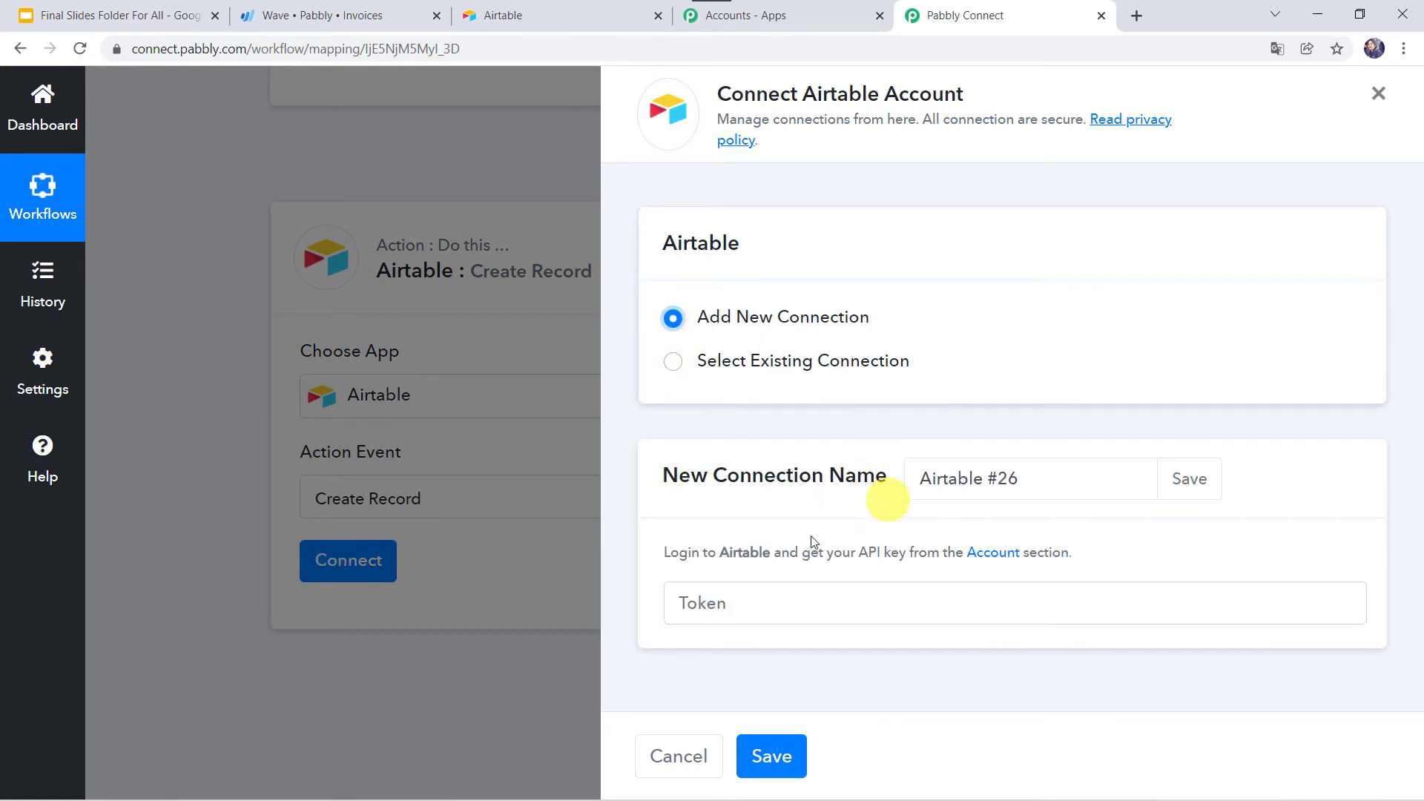
{"action": "left_click", "coordinate": [697, 600]}
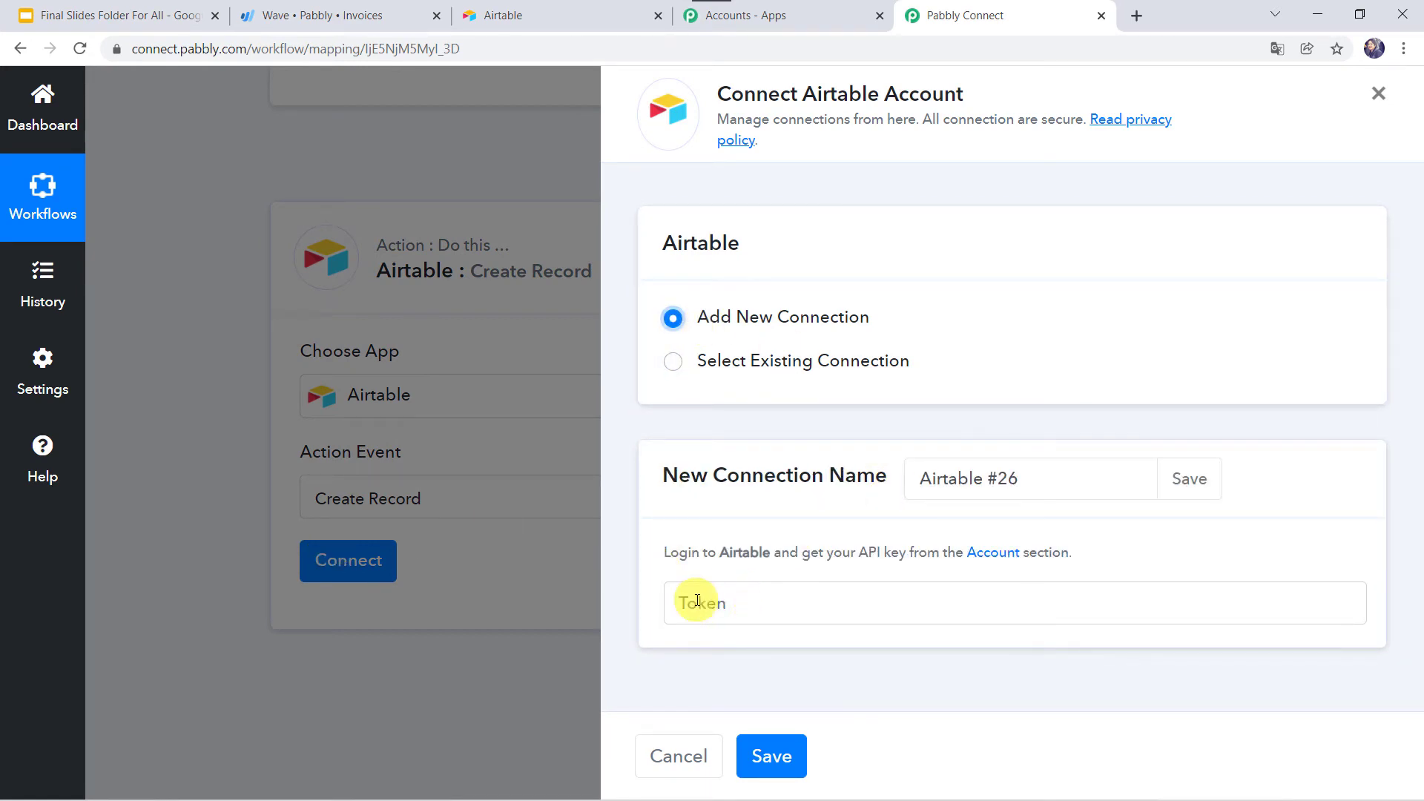
- Switch to Airtable, open the account overview and copy the personal API key
{"action": "left_click", "coordinate": [524, 21]}
{"action": "left_click", "coordinate": [1367, 96]}
{"action": "left_click", "coordinate": [1178, 202]}
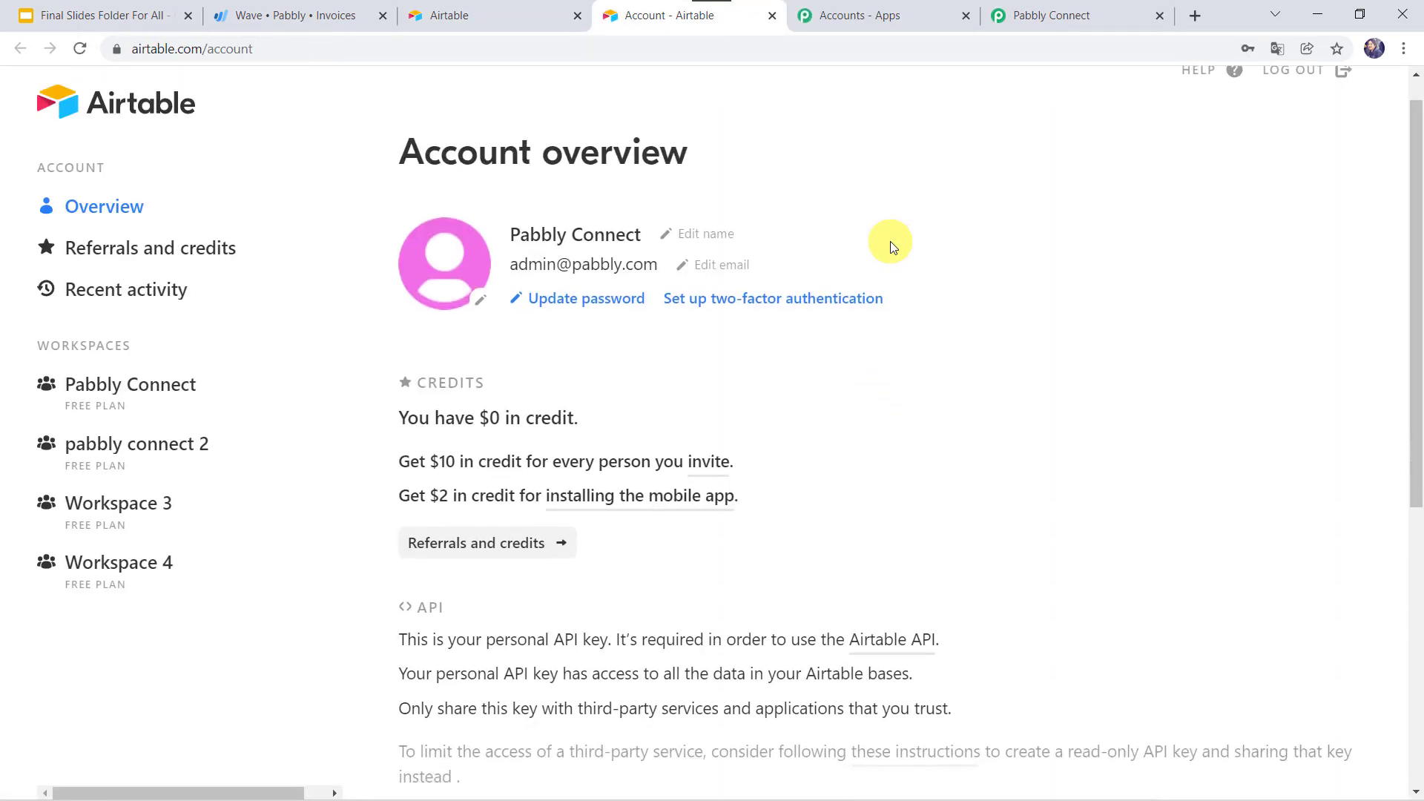
{"action": "scroll", "coordinate": [890, 242], "scroll_direction": "down", "scroll_amount": 5}
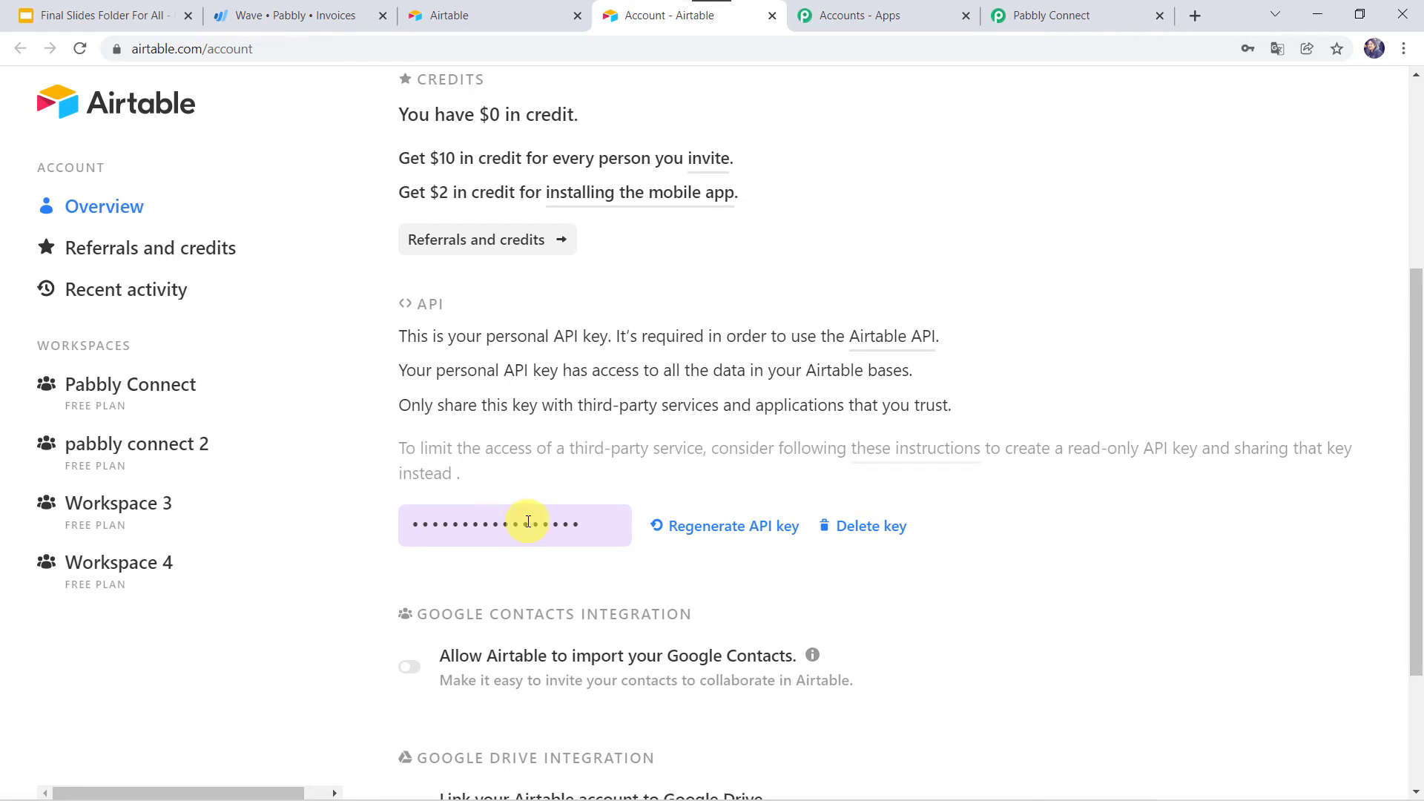
{"action": "left_click", "coordinate": [522, 523]}
{"action": "key", "text": "ctrl+c"}
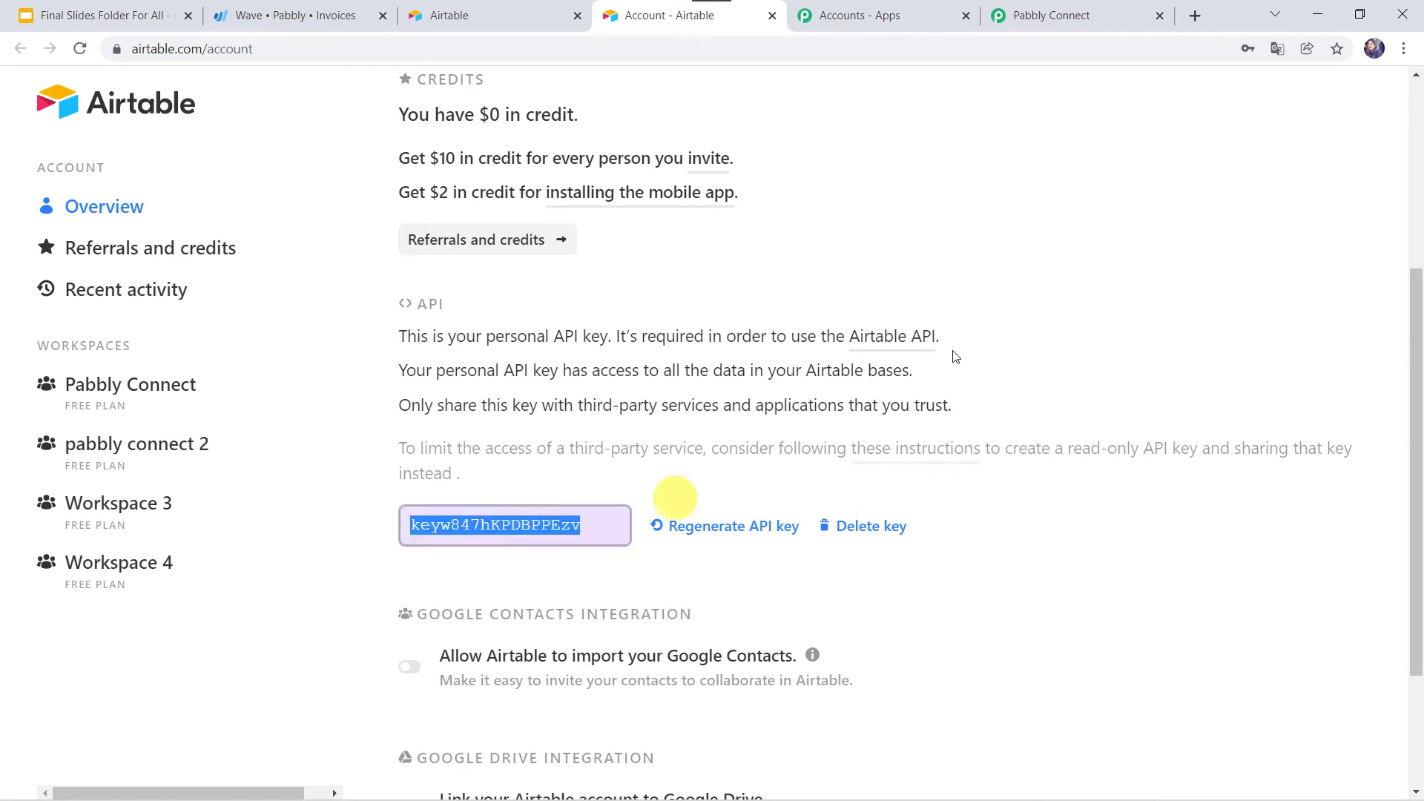
- Return to Pabbly Connect, paste the Airtable API key as the connection's token and save the connection
{"action": "left_click", "coordinate": [1074, 14]}
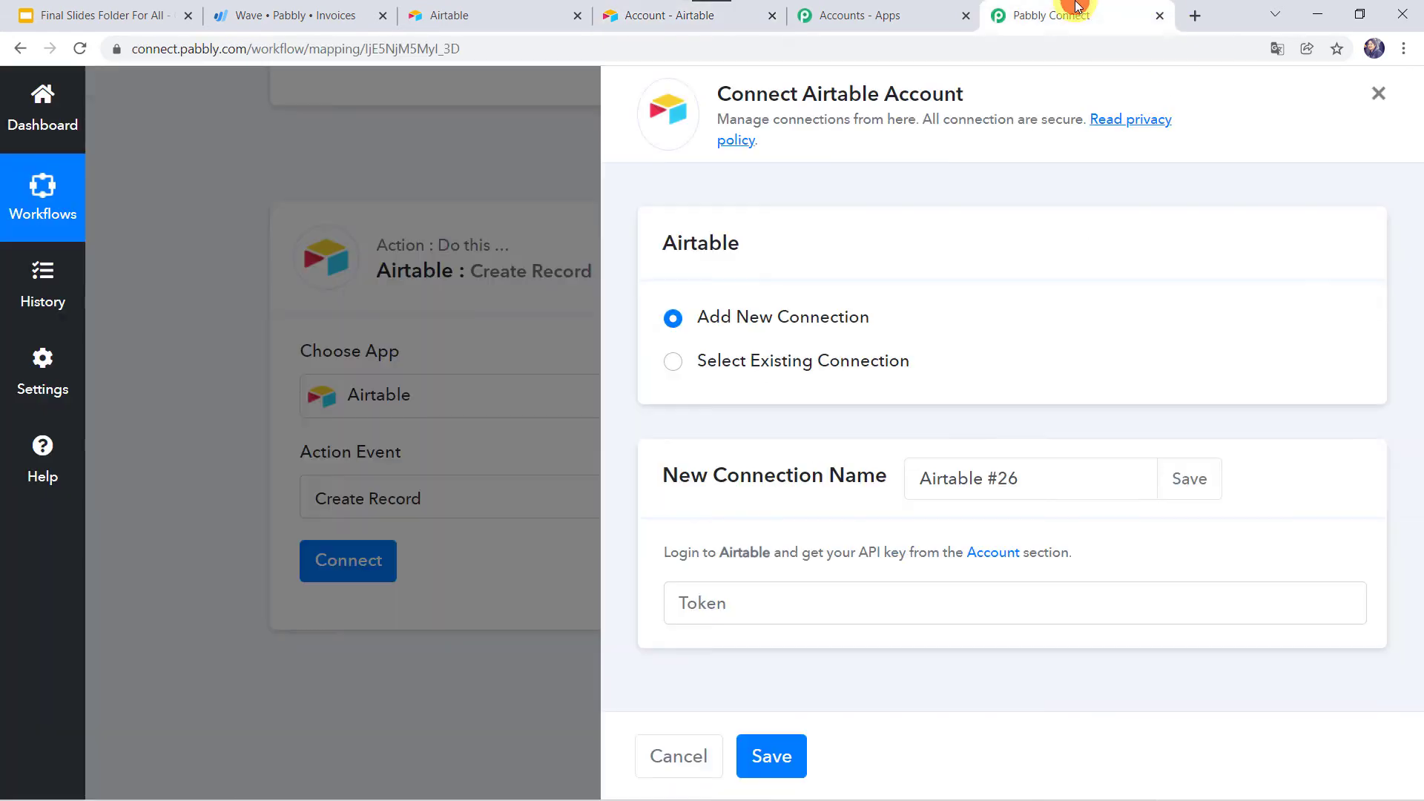
{"action": "left_click", "coordinate": [778, 612]}
{"action": "right_click", "coordinate": [778, 614]}
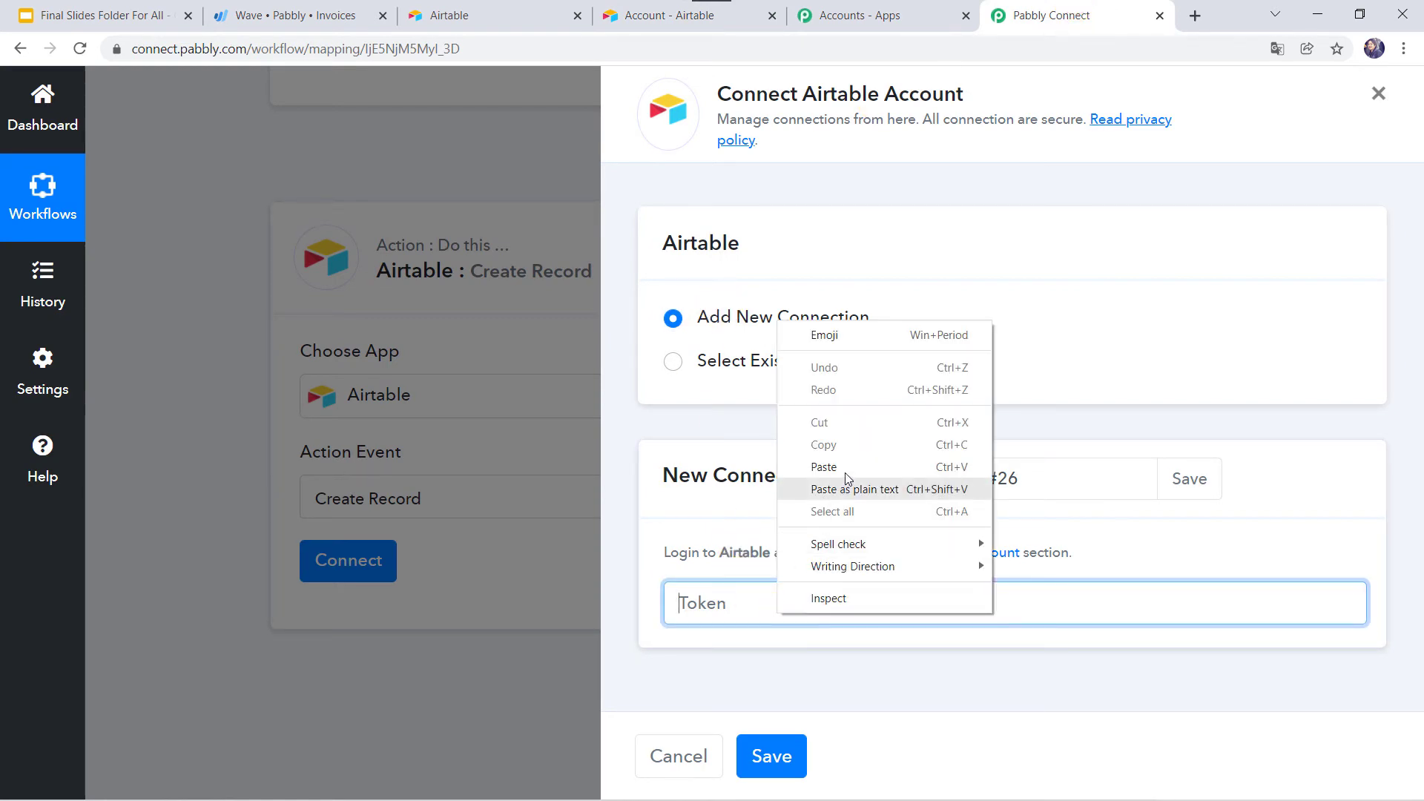
{"action": "left_click", "coordinate": [825, 467]}
{"action": "left_click", "coordinate": [771, 755]}
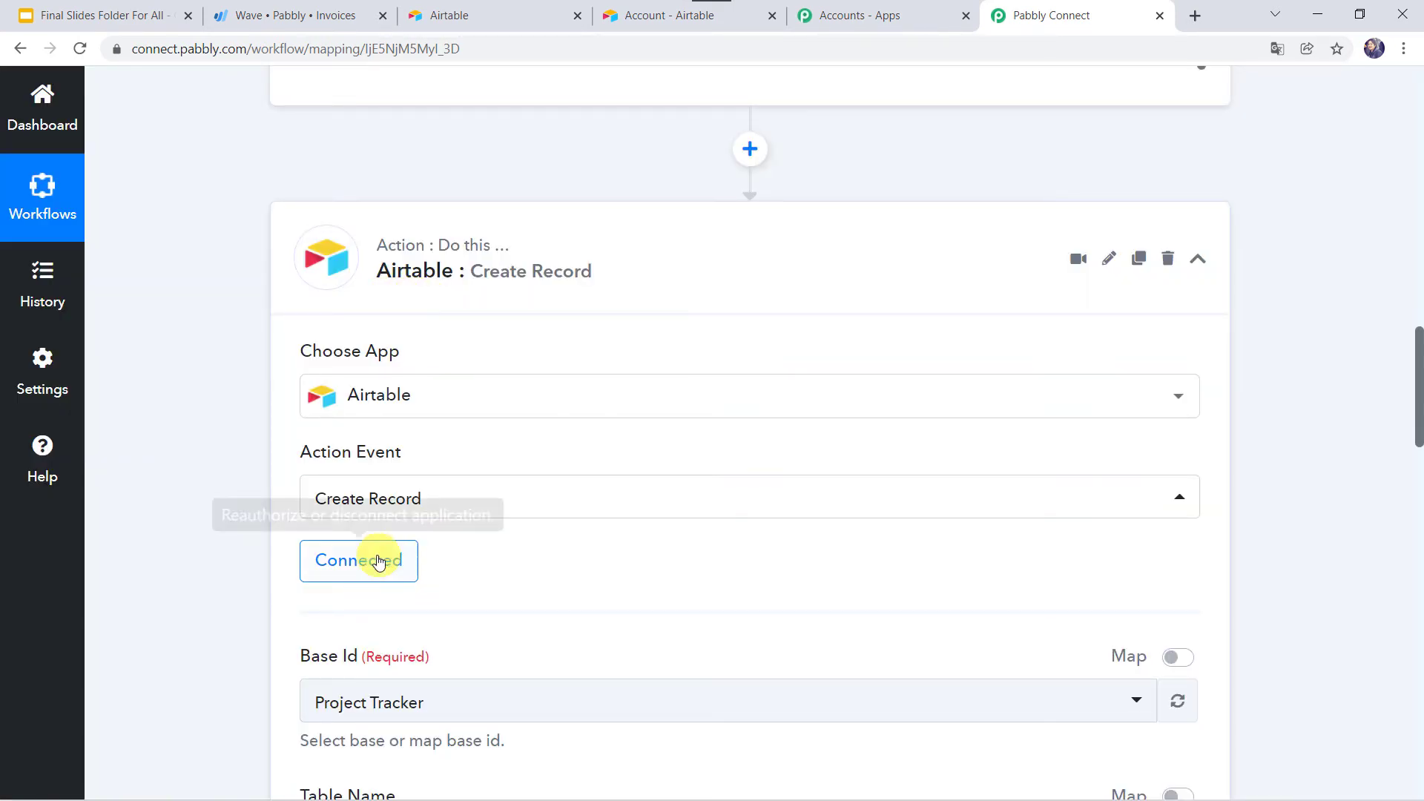
- Switch to Airtable and open the Wave Data base to check its table and columns
{"action": "scroll", "coordinate": [577, 562], "scroll_direction": "down", "scroll_amount": 4}
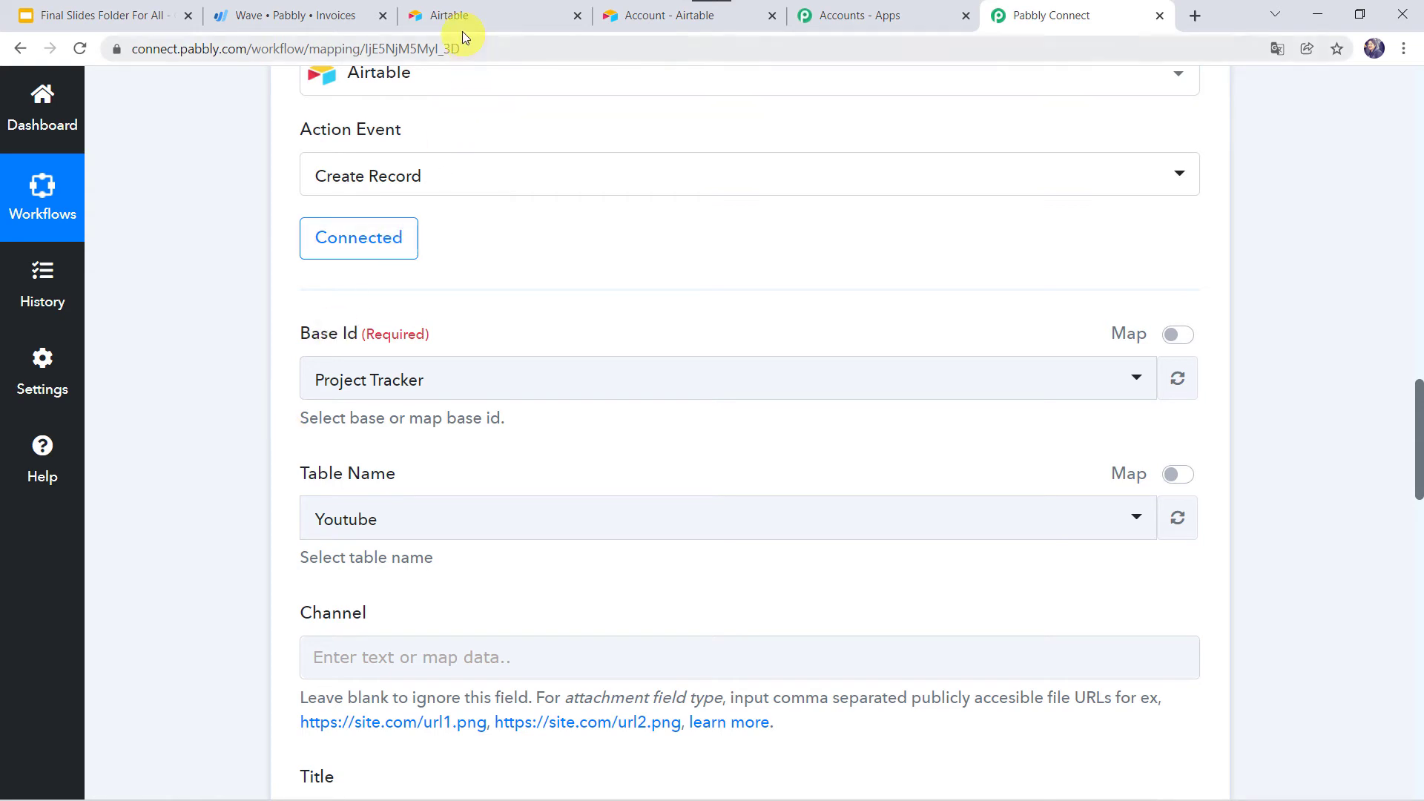
{"action": "left_click", "coordinate": [483, 13]}
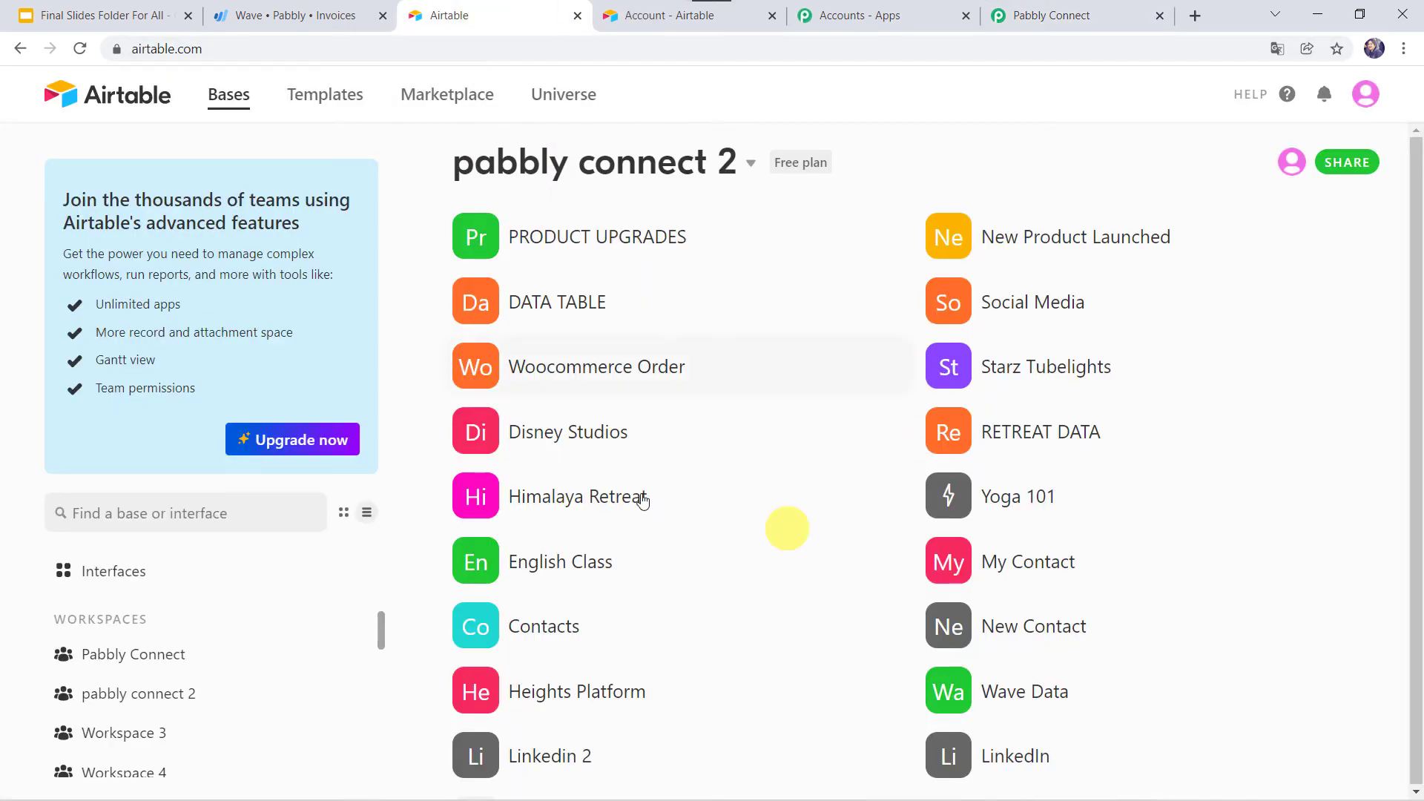
{"action": "scroll", "coordinate": [821, 465], "scroll_direction": "down", "scroll_amount": 2}
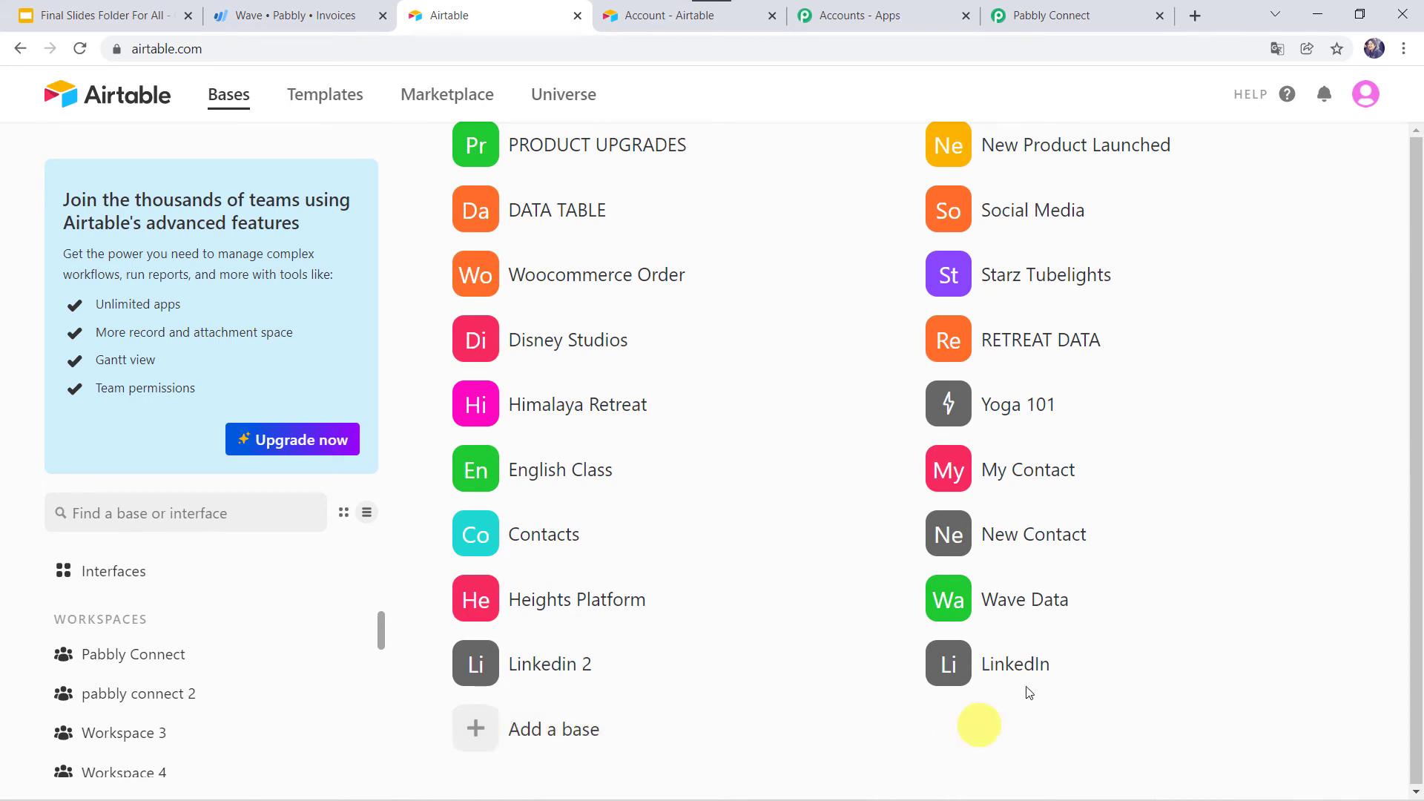
{"action": "left_click", "coordinate": [1016, 603]}
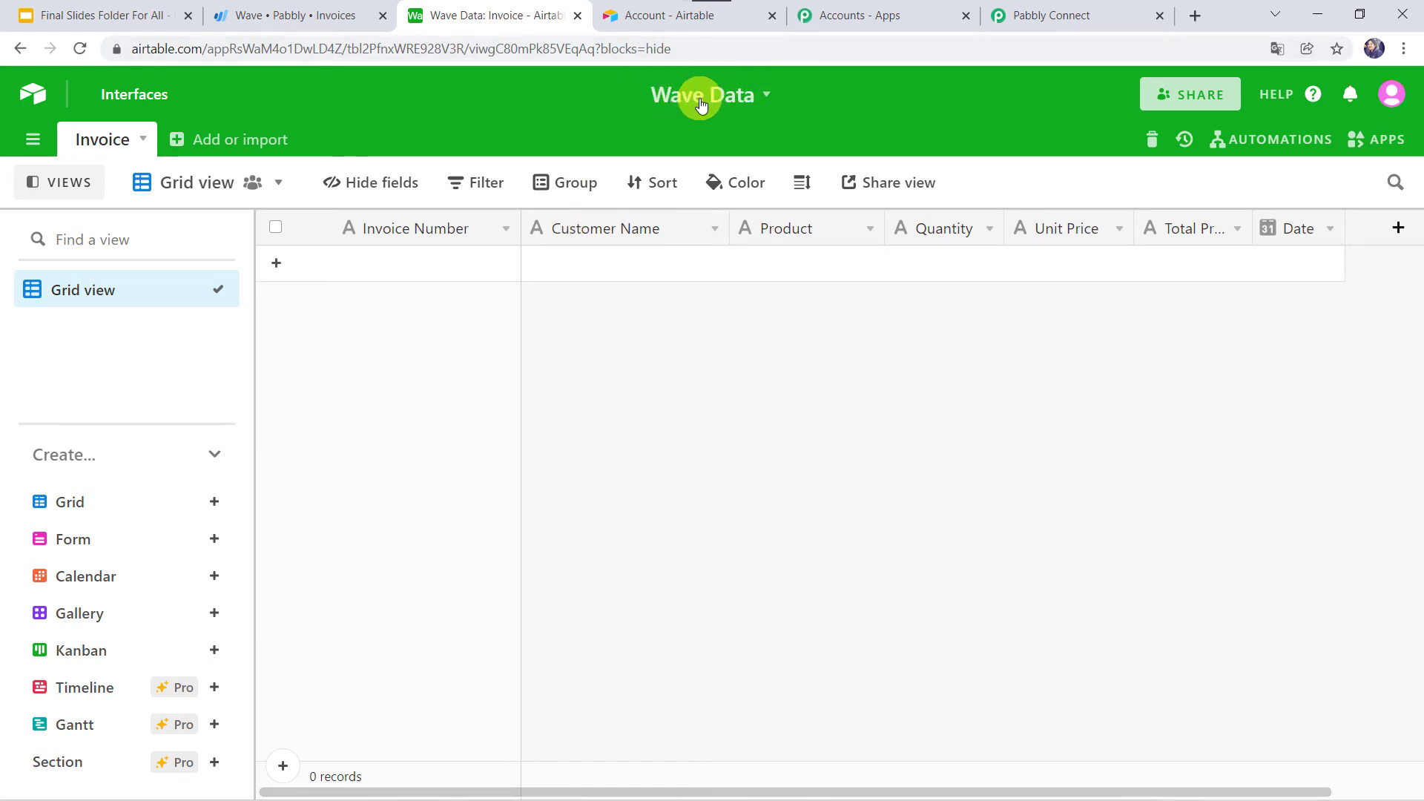
- Back in Pabbly Connect, select Wave Data as the action's base and check that Invoice is its table
{"action": "left_click", "coordinate": [1052, 15]}
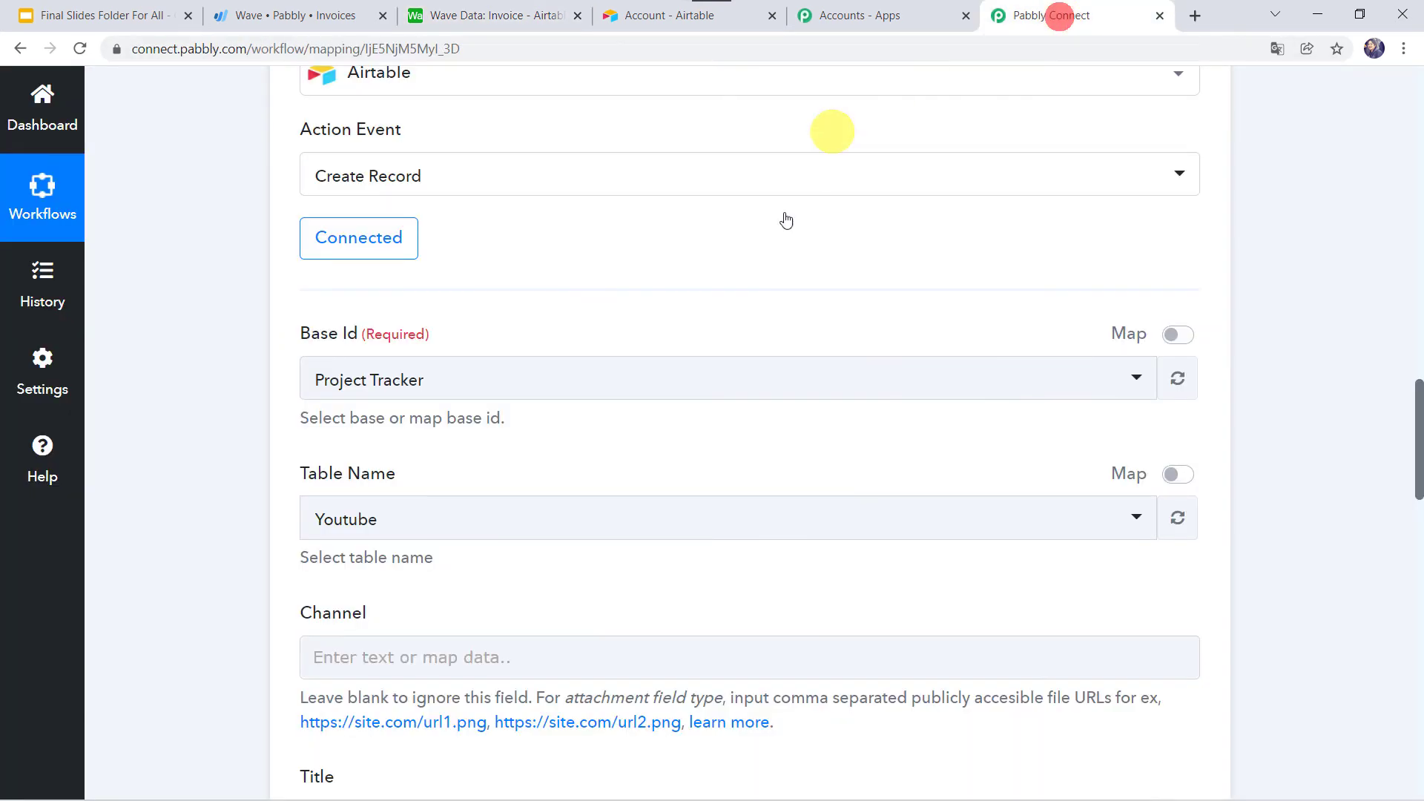
{"action": "left_click", "coordinate": [590, 383]}
{"action": "type", "text": "wan"}
{"action": "key", "text": "BackSpace"}
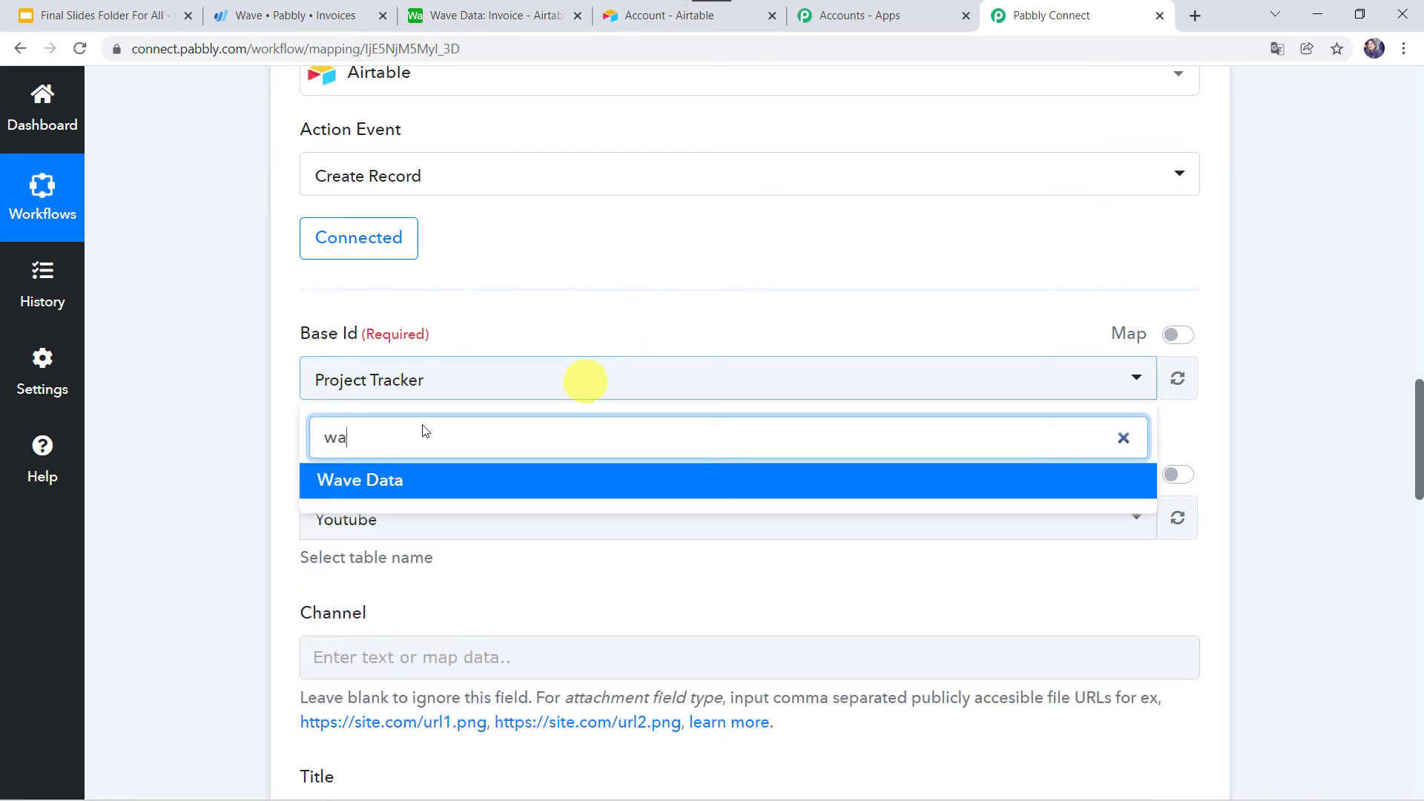
{"action": "left_click", "coordinate": [349, 483]}
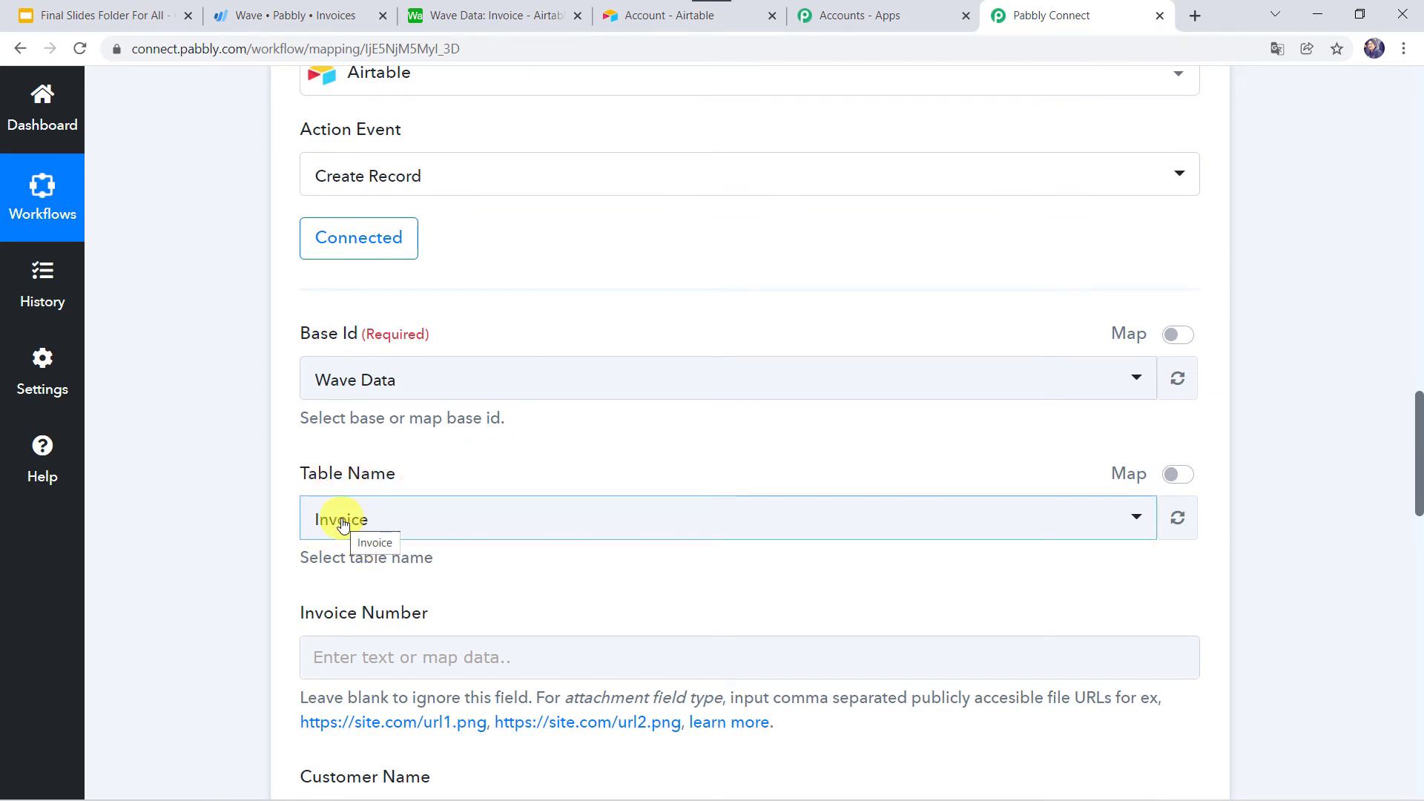
{"action": "left_click", "coordinate": [416, 525]}
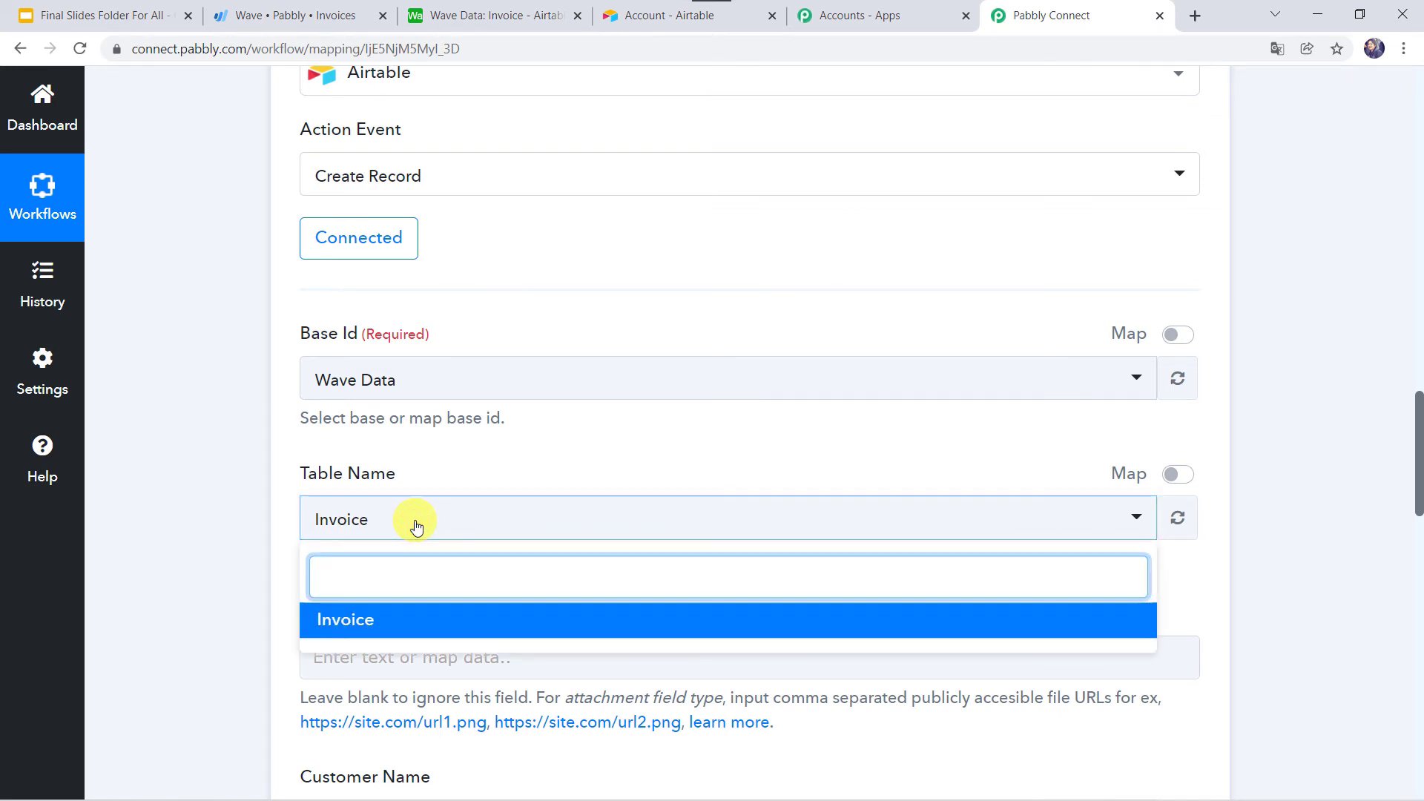
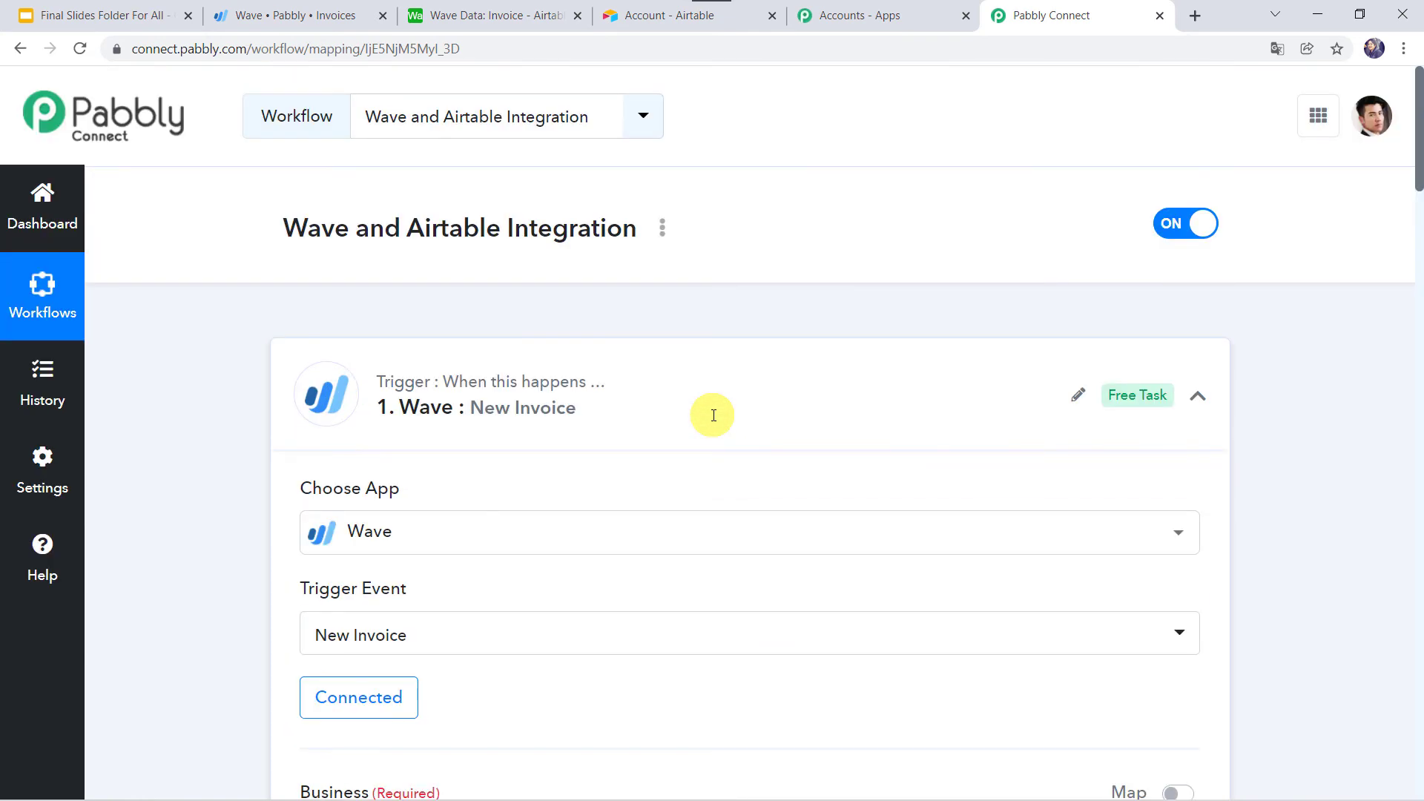
- Map the action's Invoice Number field to the Node InvoiceNumber value from the Wave New Invoice trigger
{"action": "scroll", "coordinate": [713, 415], "scroll_direction": "down", "scroll_amount": 20}
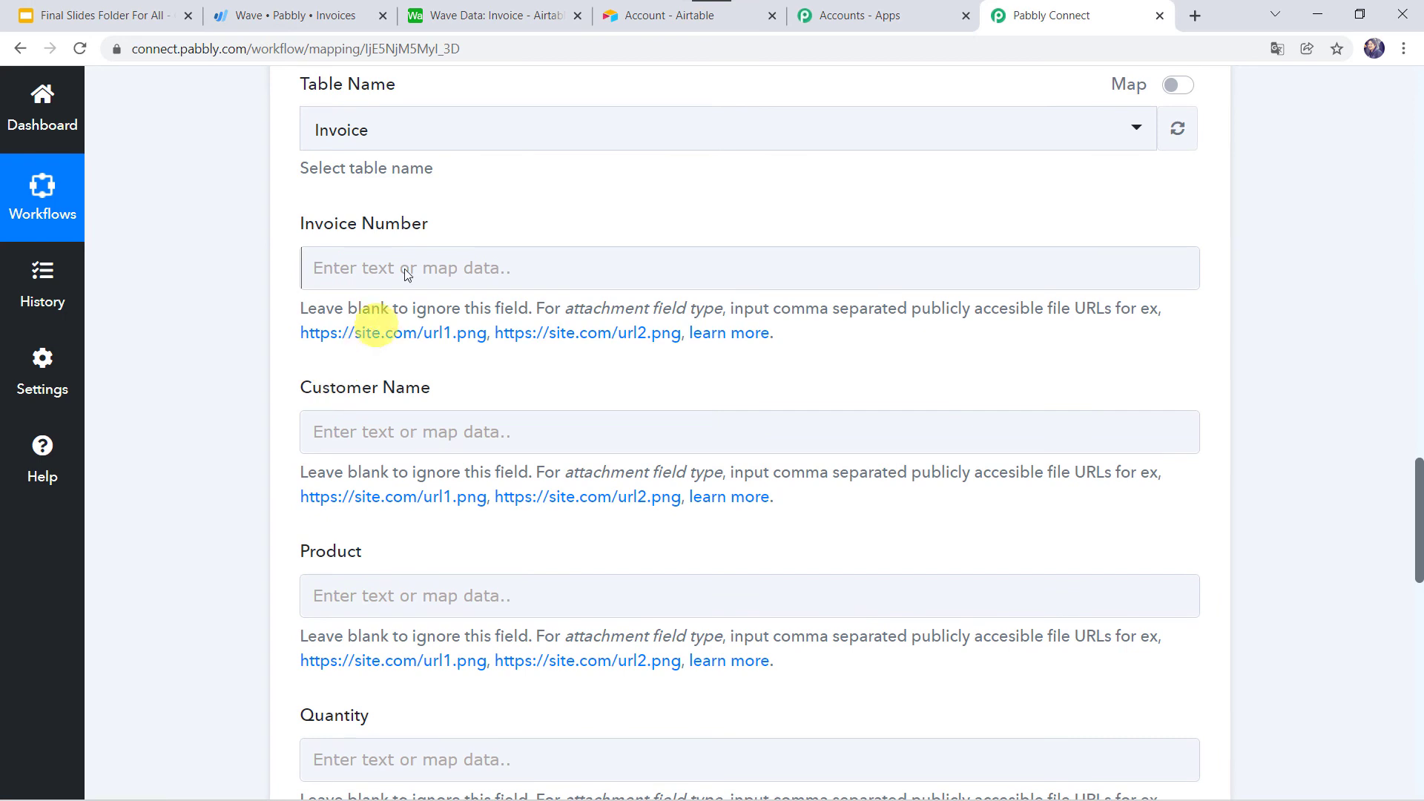
{"action": "left_click", "coordinate": [383, 267]}
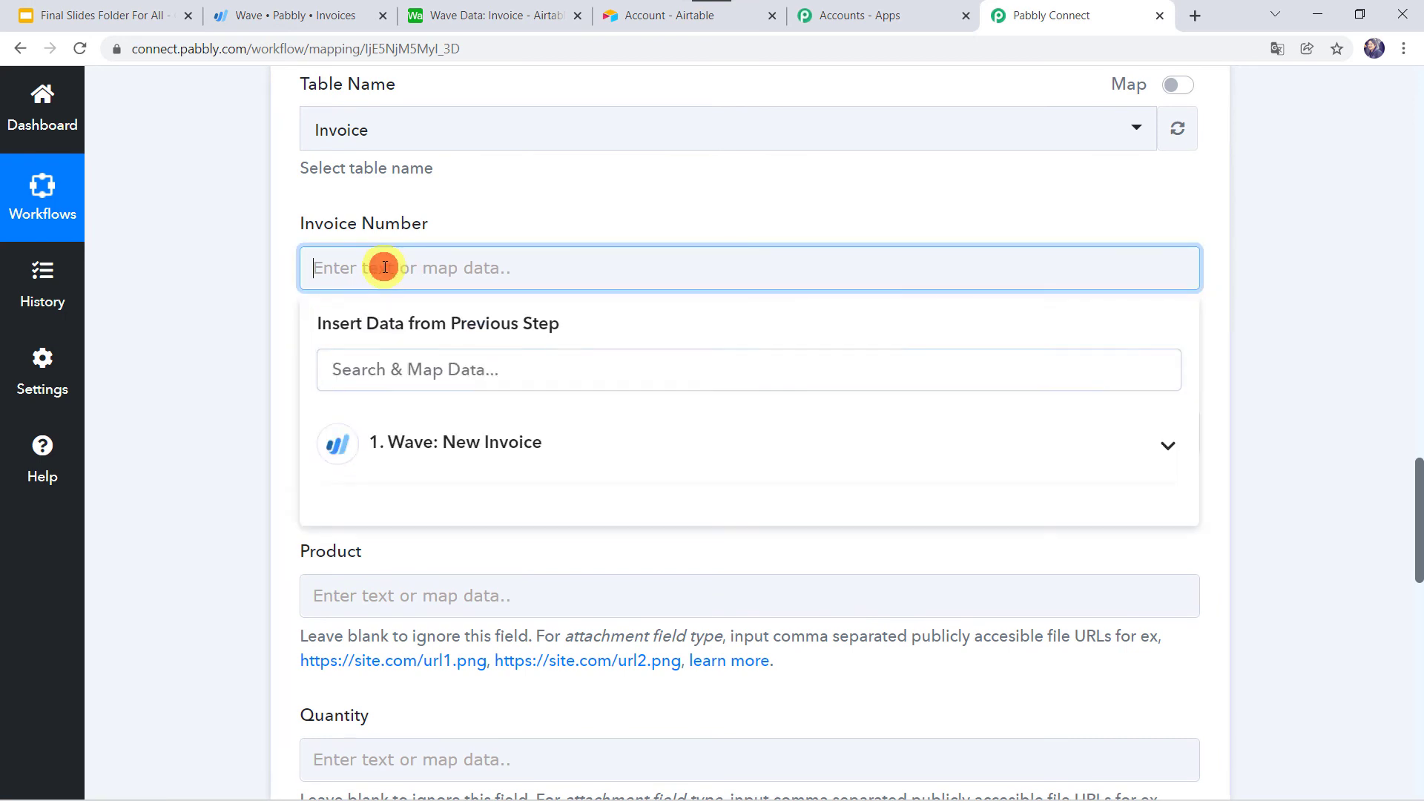
{"action": "left_click", "coordinate": [435, 442]}
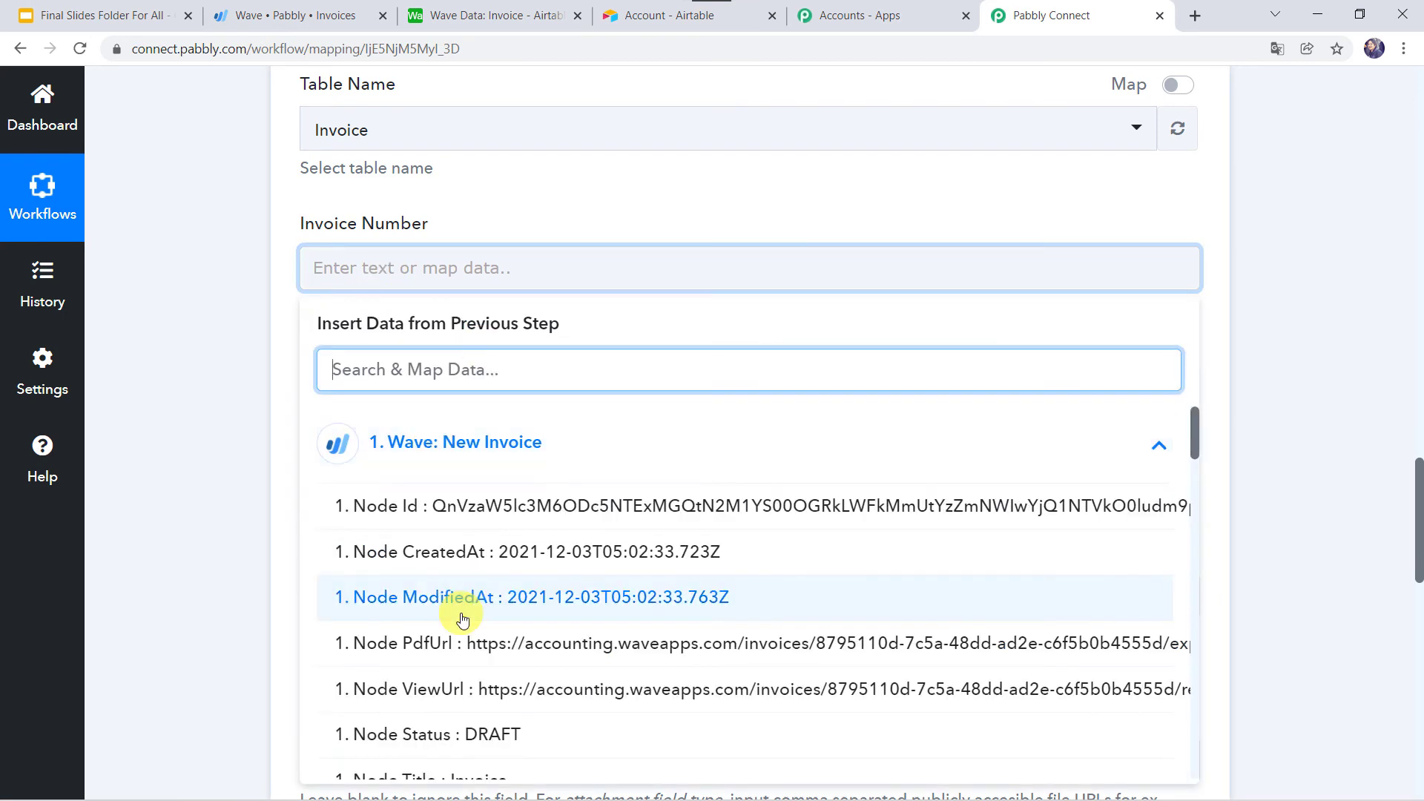
{"action": "scroll", "coordinate": [460, 616], "scroll_direction": "down", "scroll_amount": 4}
{"action": "left_click", "coordinate": [552, 523]}
{"action": "left_click", "coordinate": [204, 426]}
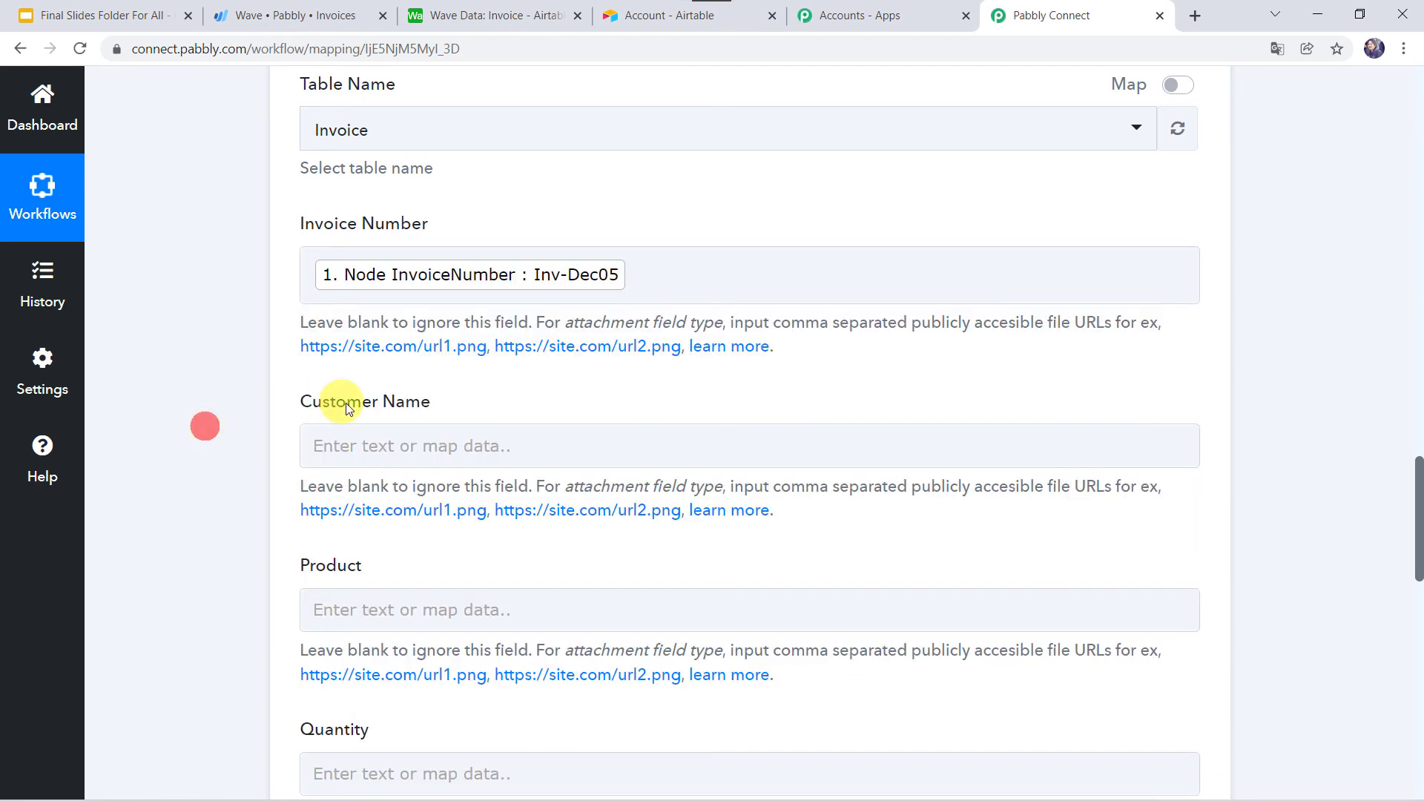
{"action": "scroll", "coordinate": [190, 410], "scroll_direction": "down", "scroll_amount": 2}
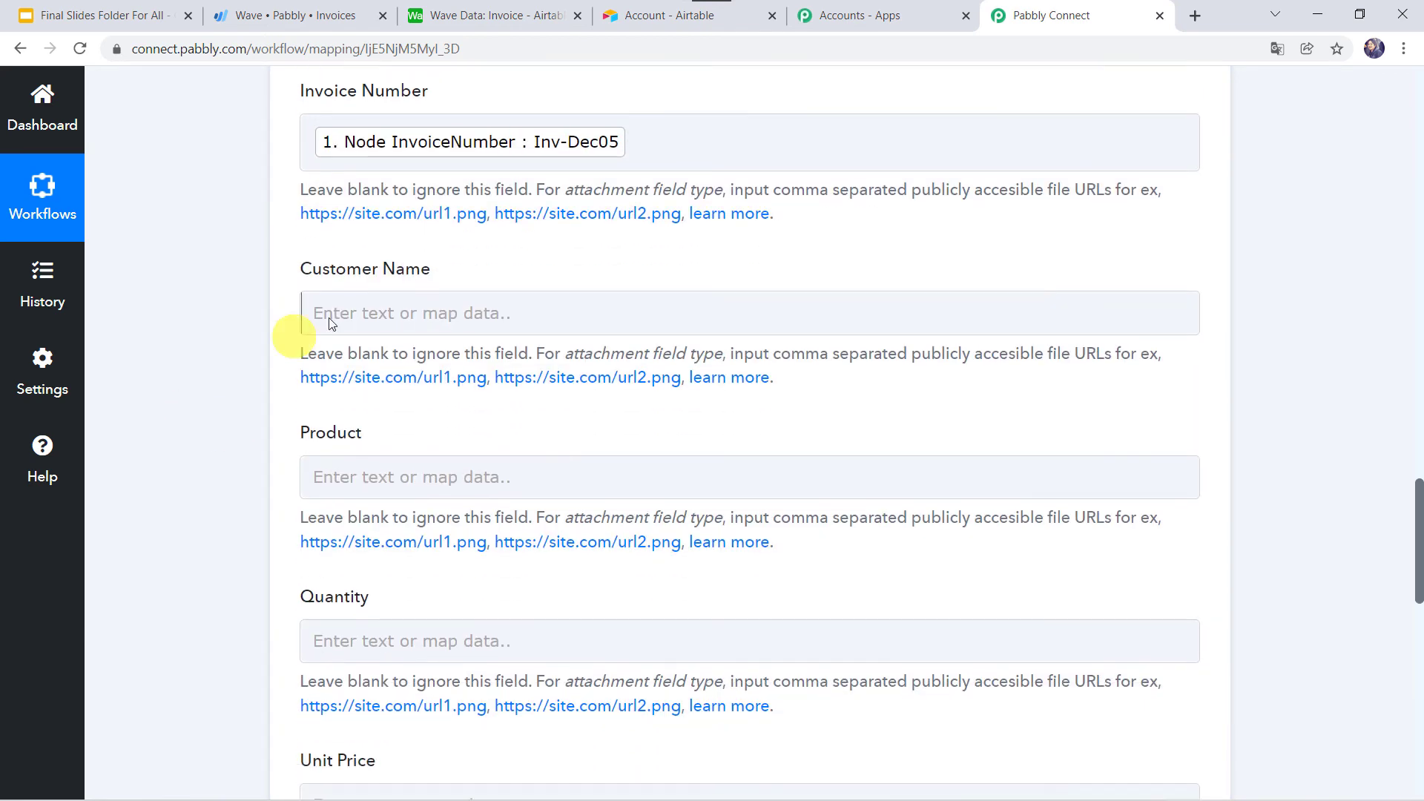
- Map the action's Customer Name field to the Node Customer Name value from the Wave New Invoice trigger
{"action": "left_click", "coordinate": [382, 313]}
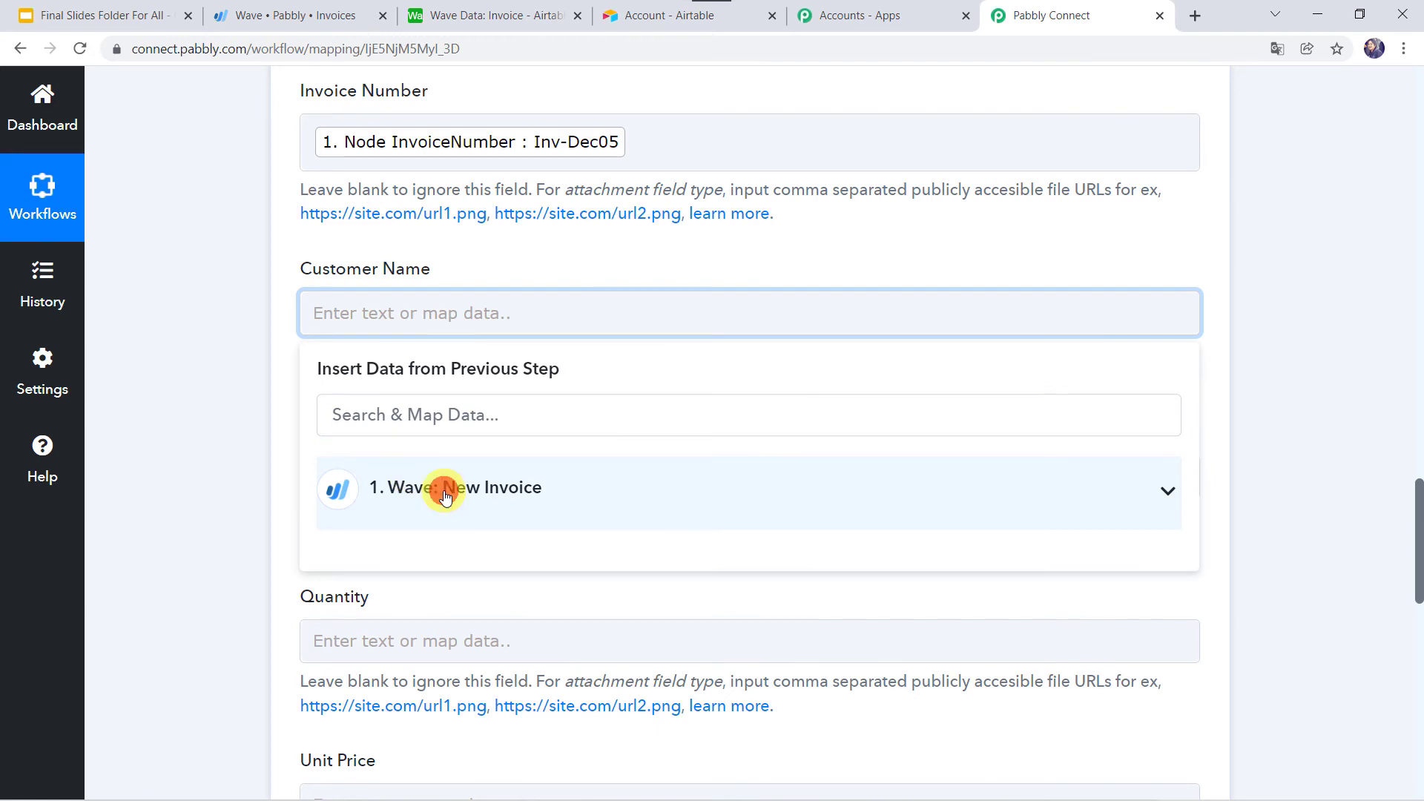
{"action": "left_click", "coordinate": [445, 491]}
{"action": "scroll", "coordinate": [519, 735], "scroll_direction": "down", "scroll_amount": 4}
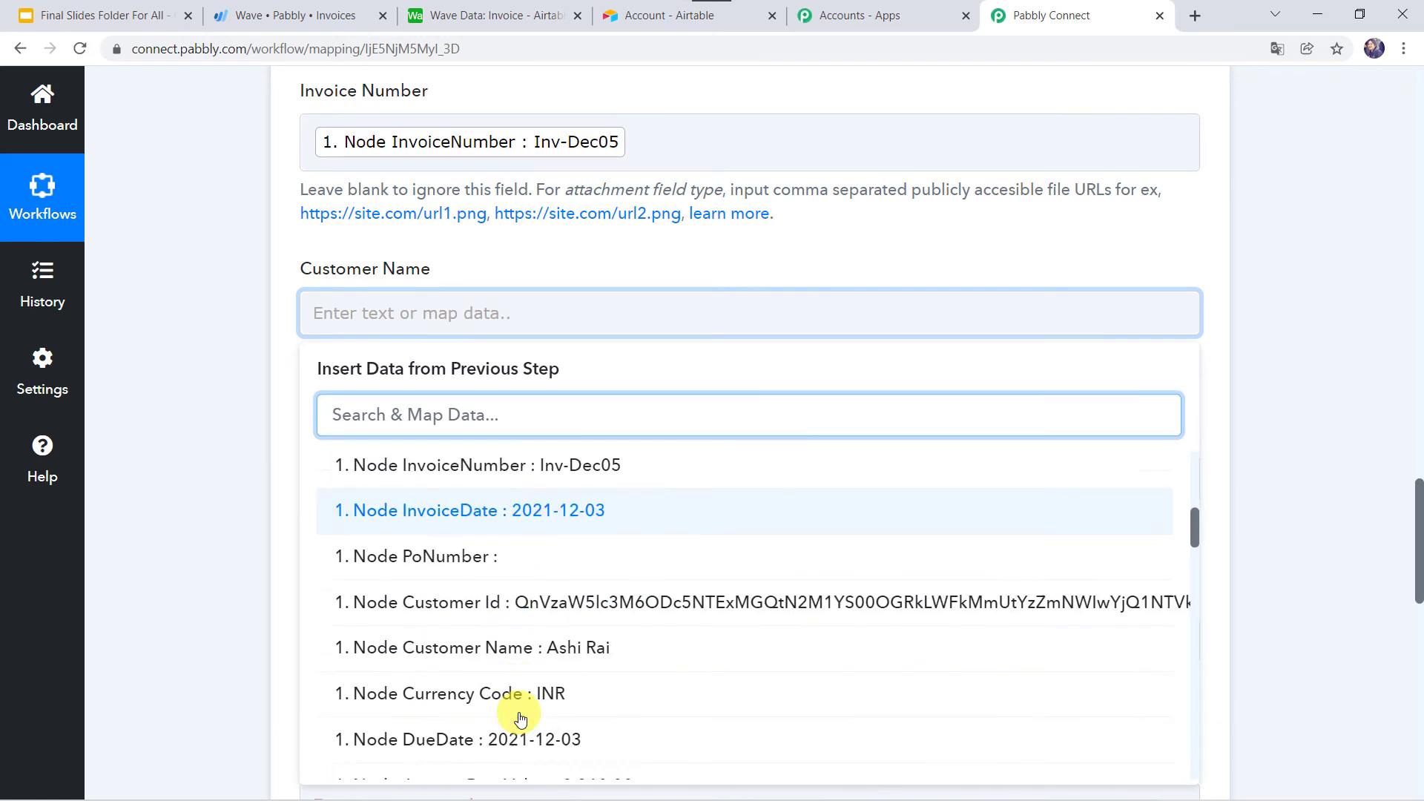
{"action": "scroll", "coordinate": [519, 719], "scroll_direction": "down", "scroll_amount": 2}
{"action": "left_click", "coordinate": [507, 585]}
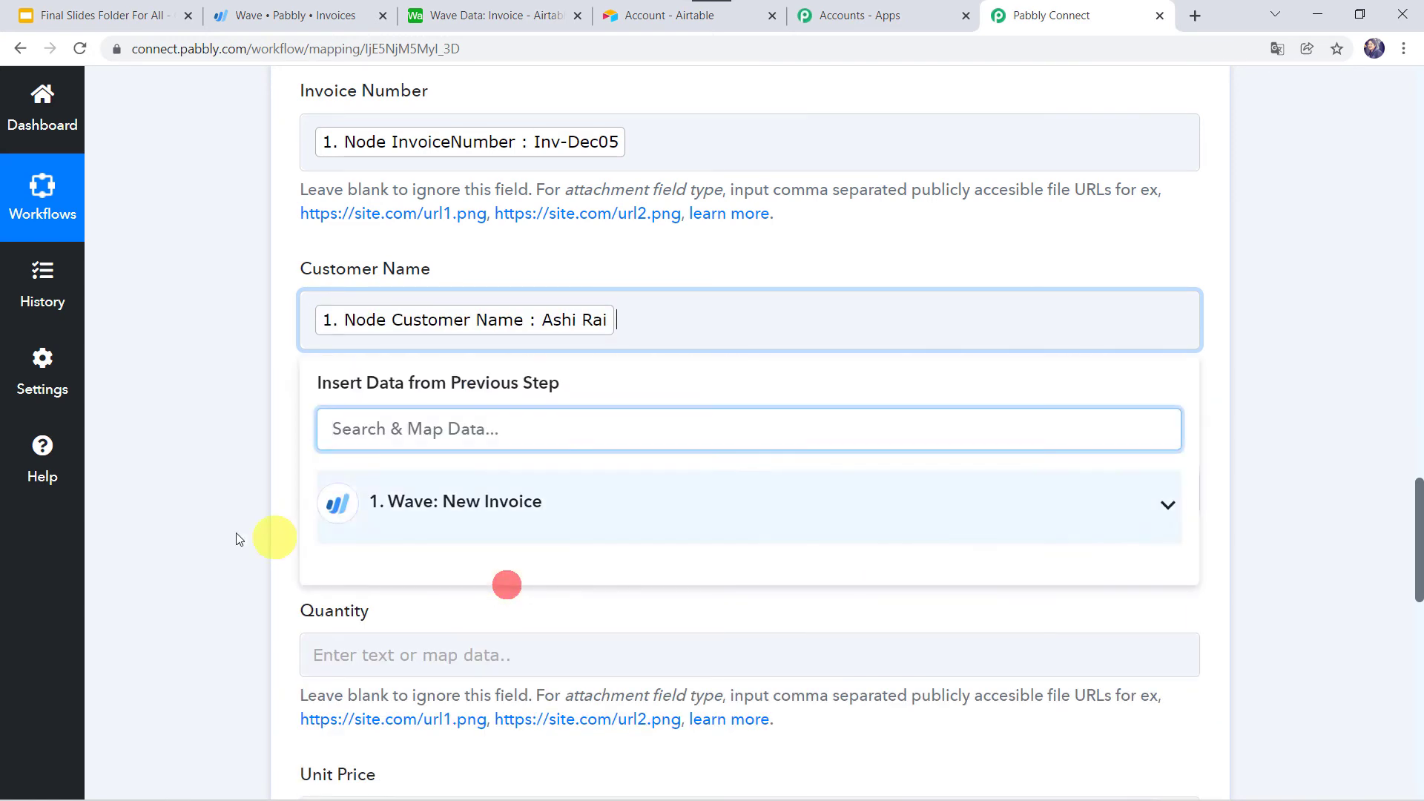
{"action": "left_click", "coordinate": [224, 531]}
- Map the Product field to the trigger's Node Items 0 Product Name value, searching the trigger data for "pro"
{"action": "scroll", "coordinate": [224, 531], "scroll_direction": "down", "scroll_amount": 2}
{"action": "left_click", "coordinate": [395, 325]}
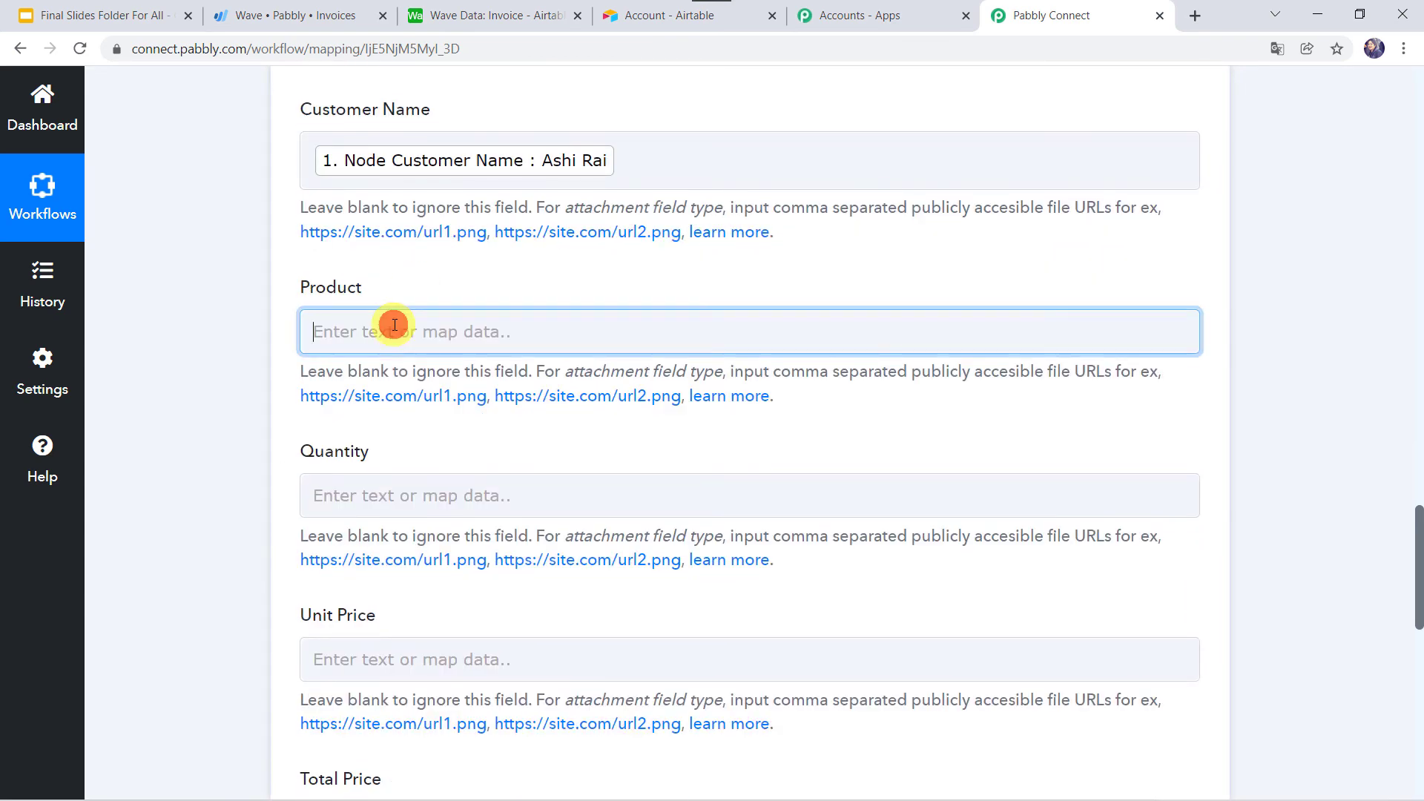
{"action": "left_click", "coordinate": [460, 498]}
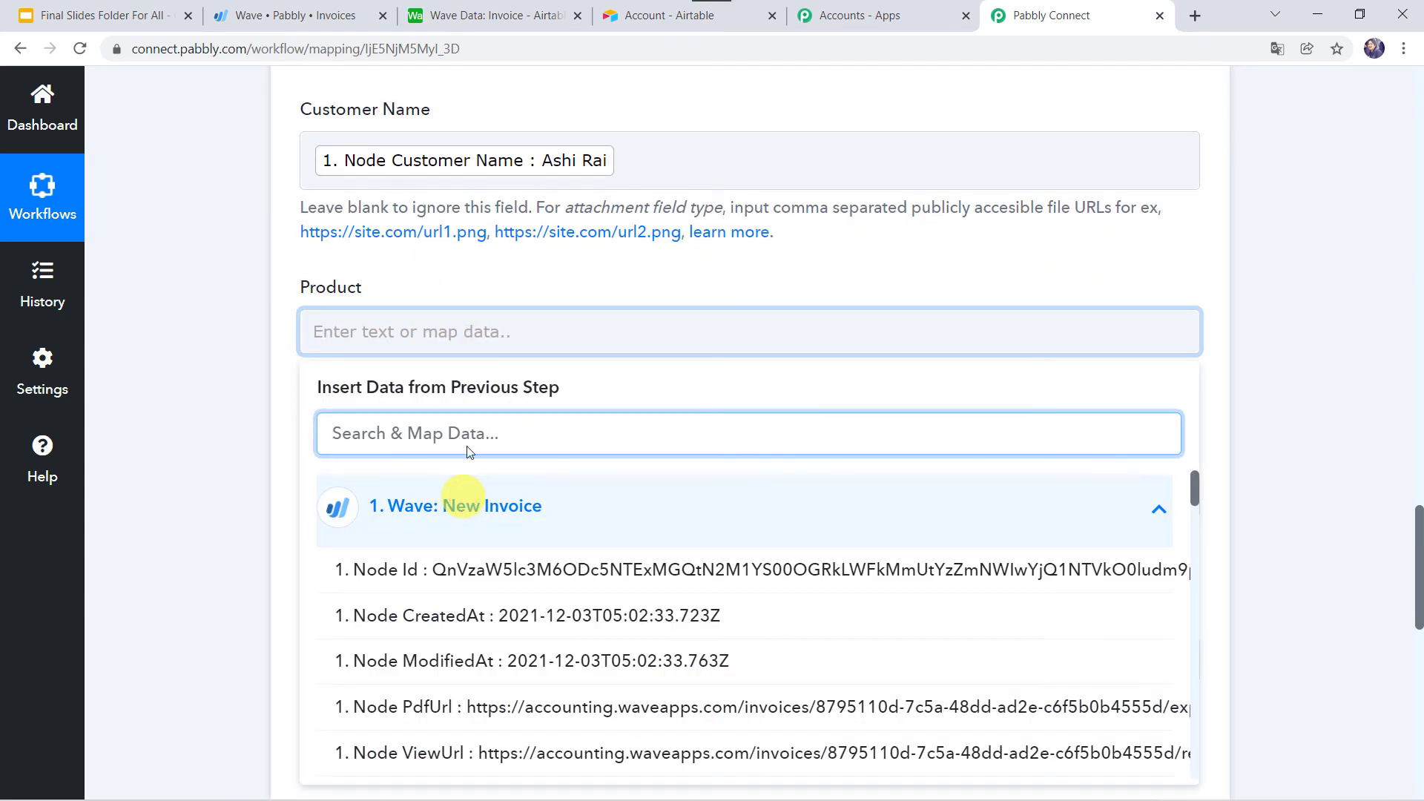
{"action": "type", "text": "pro"}
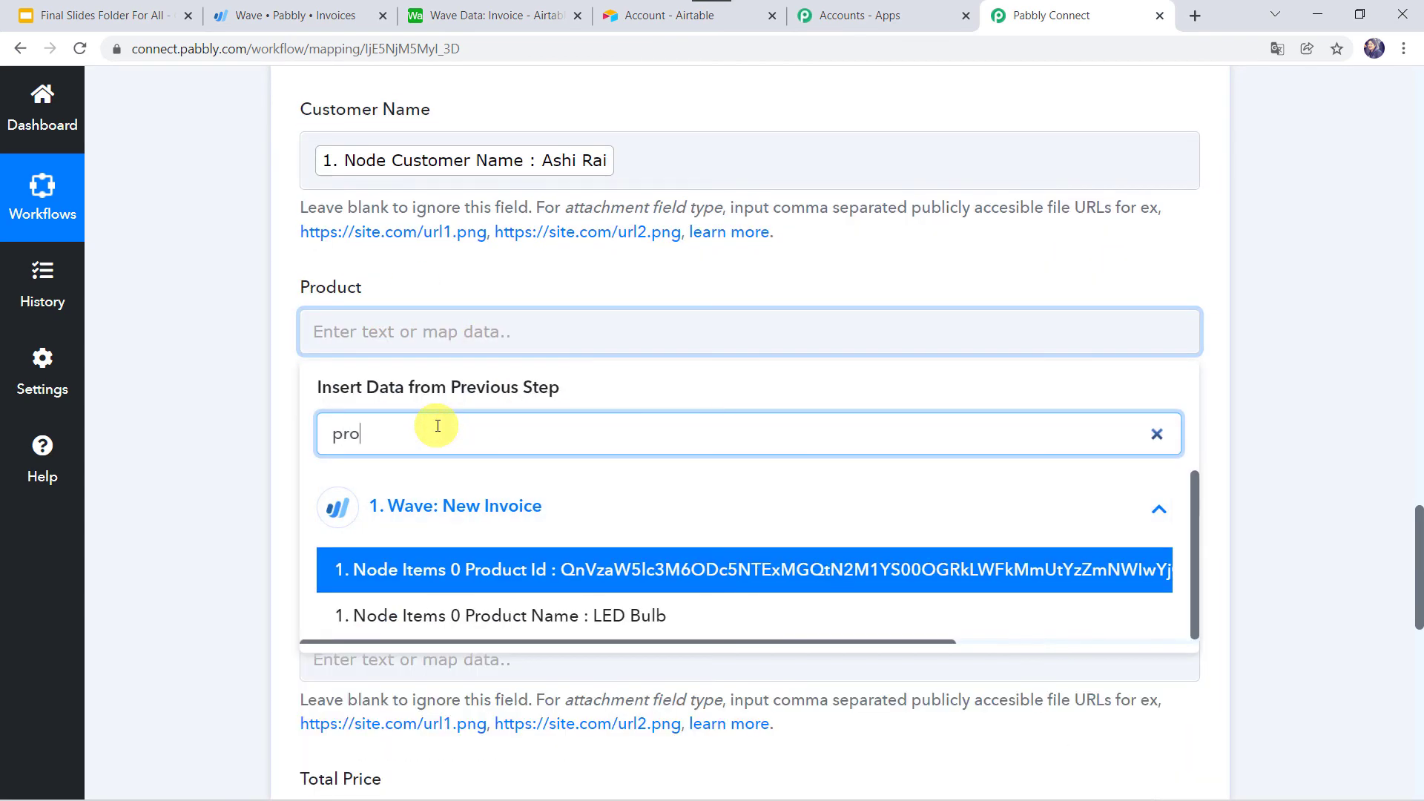
{"action": "left_click", "coordinate": [616, 620]}
{"action": "left_click", "coordinate": [172, 421]}
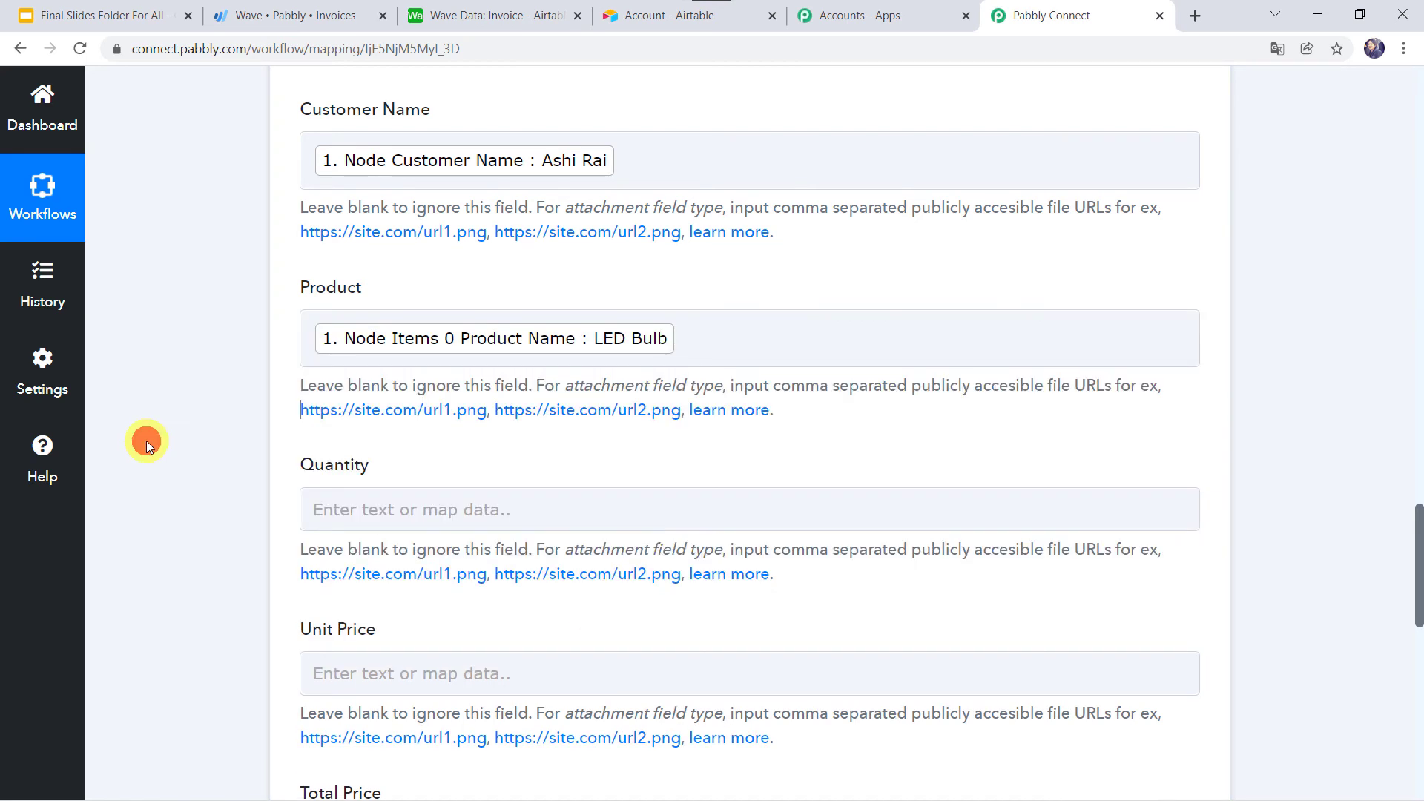
- Map the Quantity field to the trigger's Node Items 0 Quantity value, searching the trigger data for "qu"
{"action": "scroll", "coordinate": [172, 421], "scroll_direction": "down", "scroll_amount": 2}
{"action": "left_click", "coordinate": [354, 363]}
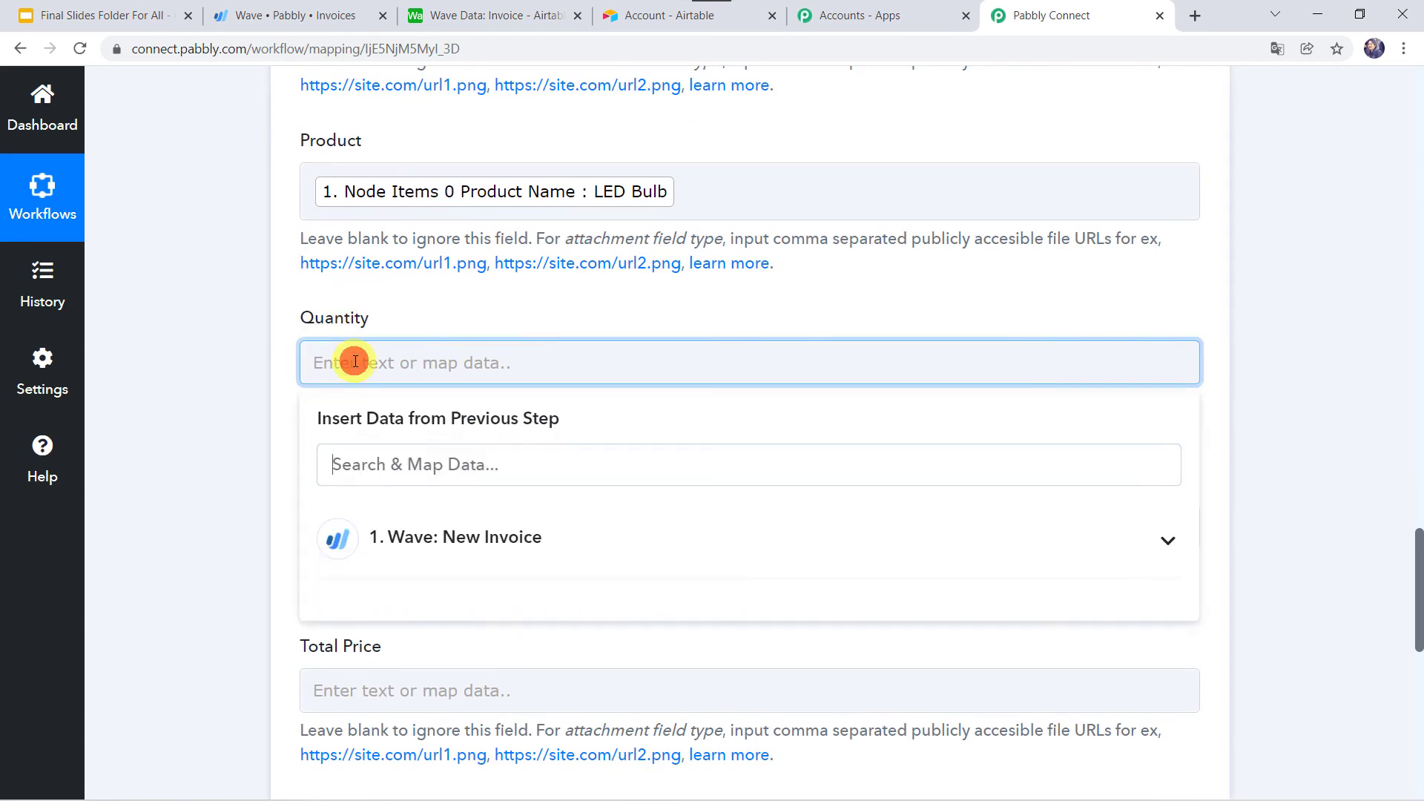
{"action": "left_click", "coordinate": [485, 552]}
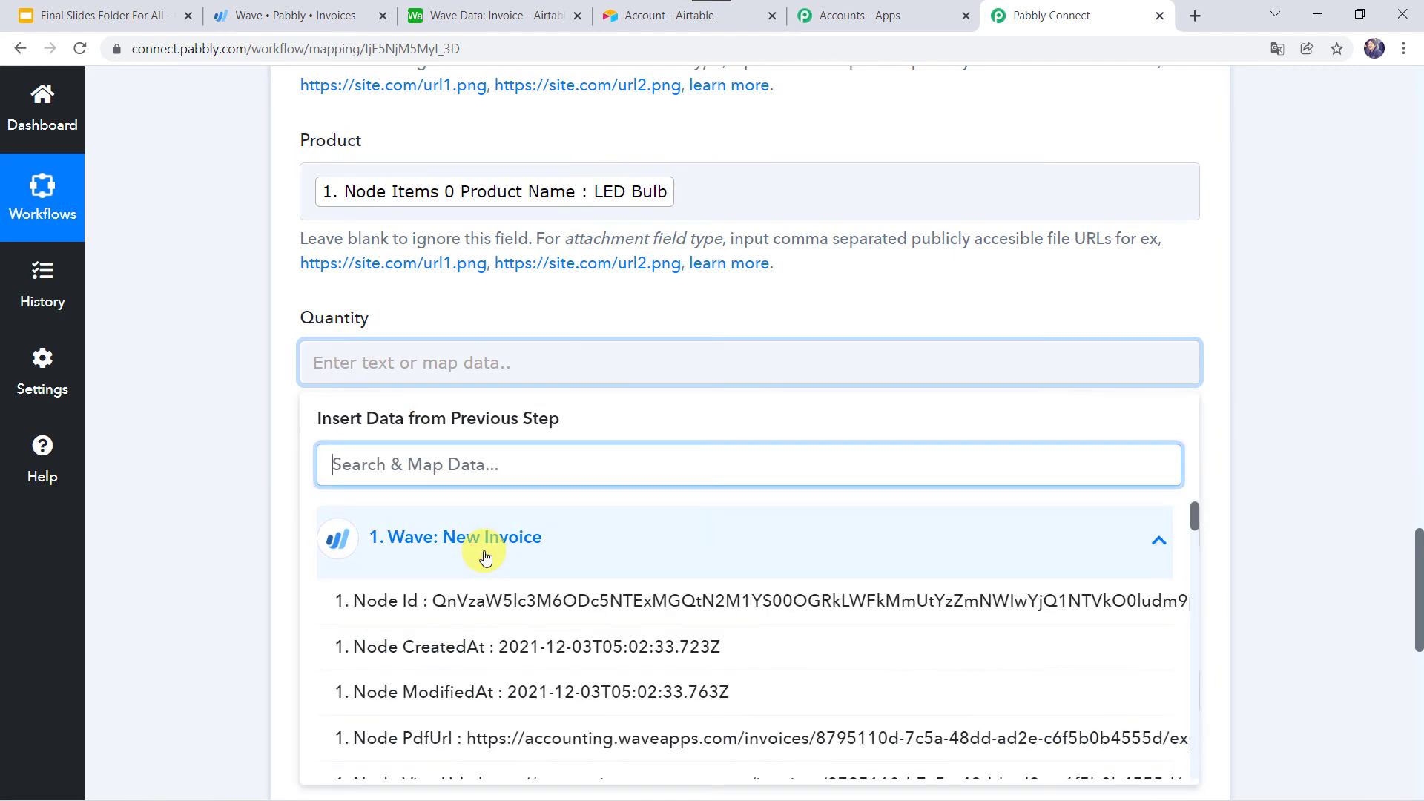
{"action": "type", "text": "qu"}
{"action": "left_click", "coordinate": [556, 647]}
{"action": "left_click", "coordinate": [284, 574]}
- Map the Unit Price field to the trigger's Node Items 0 Price value, searching the trigger data for "pri"
{"action": "scroll", "coordinate": [360, 304], "scroll_direction": "down", "scroll_amount": 3}
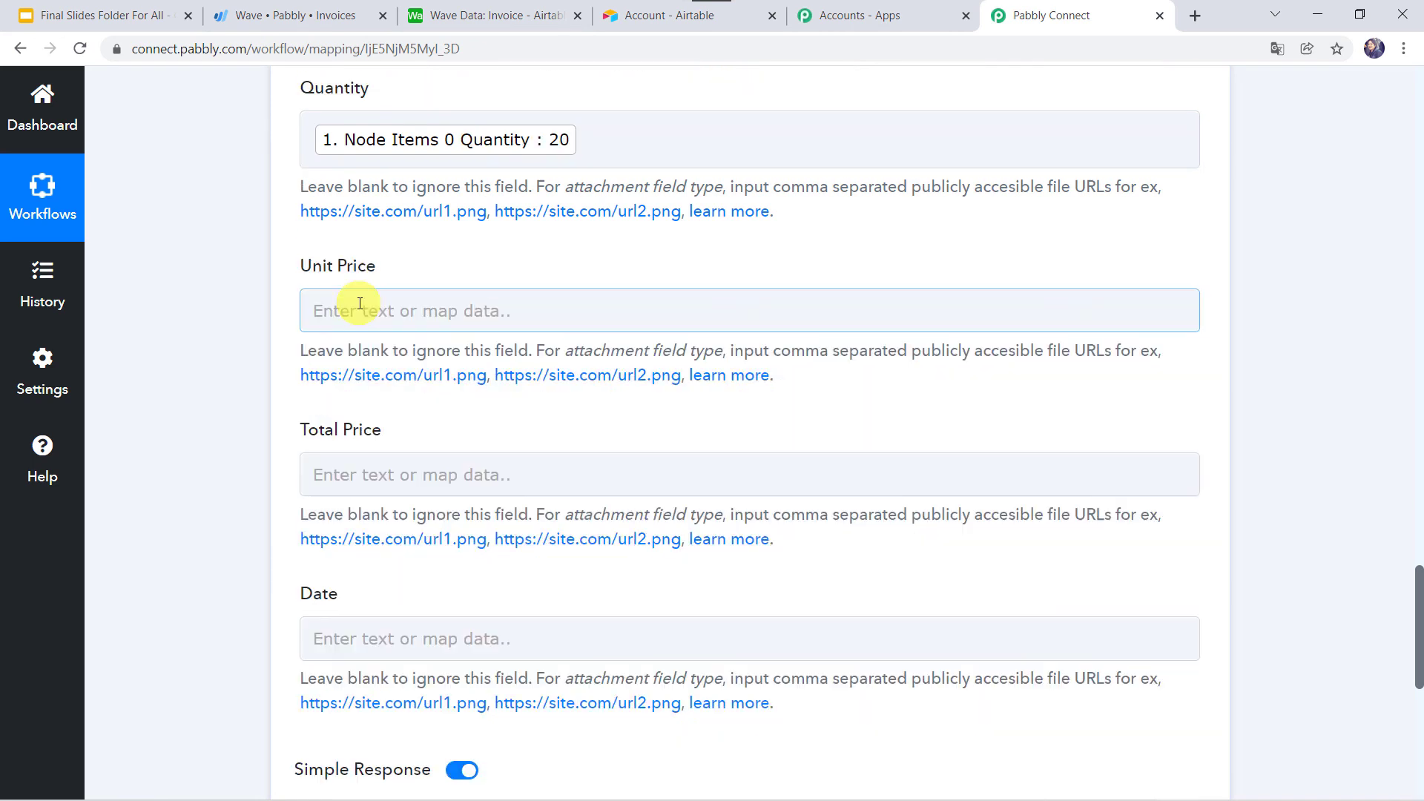
{"action": "left_click", "coordinate": [340, 311]}
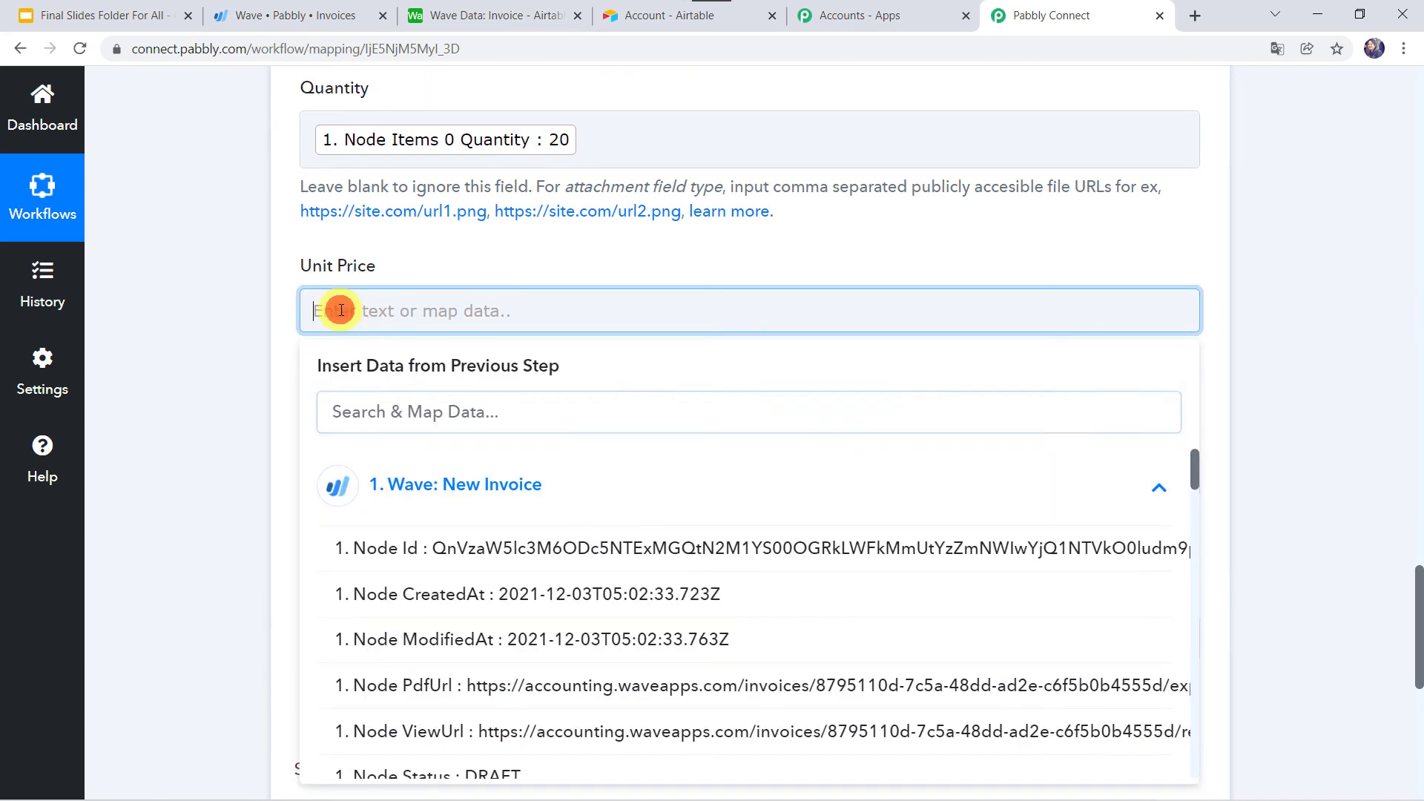
{"action": "left_click", "coordinate": [412, 493]}
{"action": "left_click", "coordinate": [410, 502]}
{"action": "left_click", "coordinate": [416, 417]}
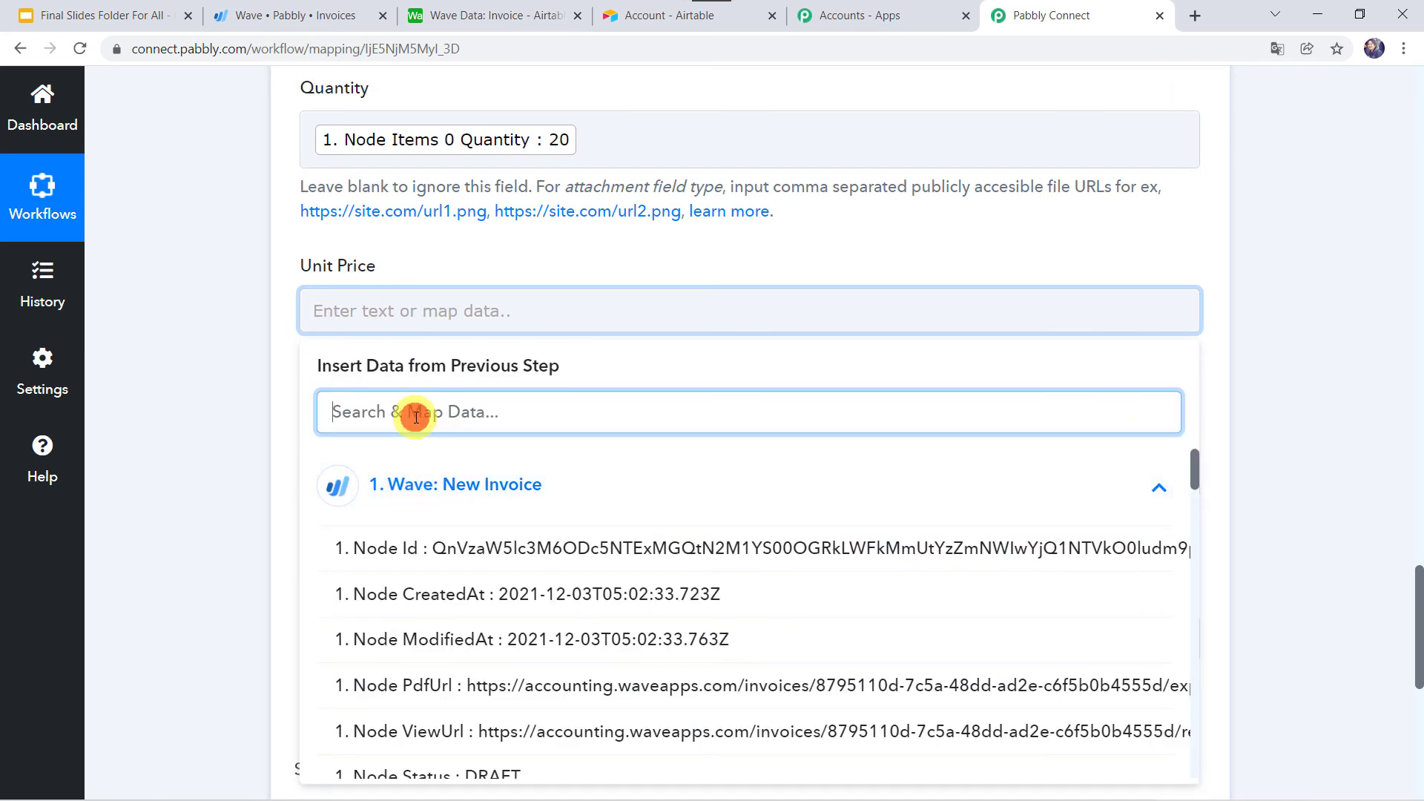
{"action": "type", "text": "pri"}
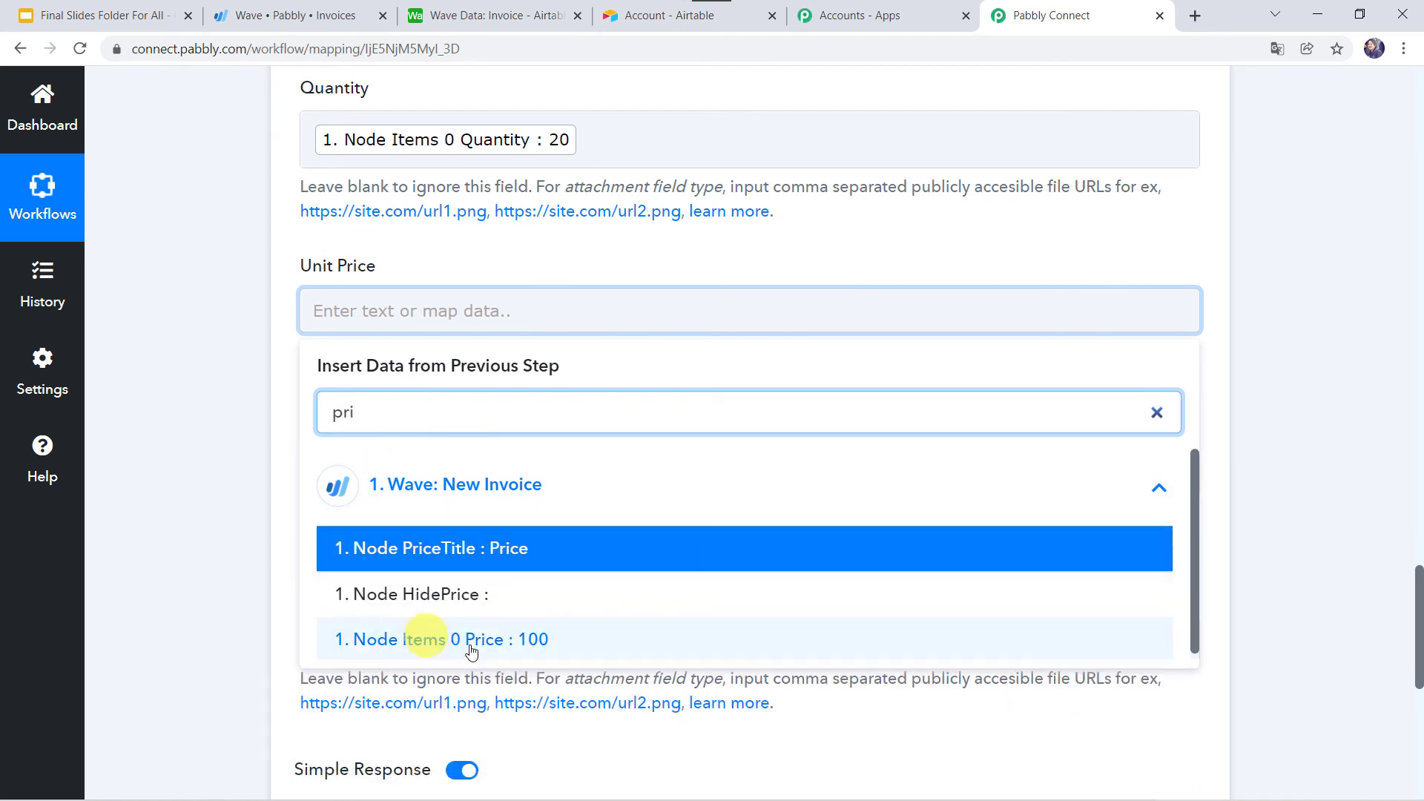
{"action": "left_click", "coordinate": [549, 641]}
{"action": "left_click", "coordinate": [256, 504]}
- Map the Total Price field to the trigger's Node Total Value, searching the trigger data for "total"
{"action": "scroll", "coordinate": [256, 504], "scroll_direction": "down", "scroll_amount": 3}
{"action": "left_click", "coordinate": [354, 281]}
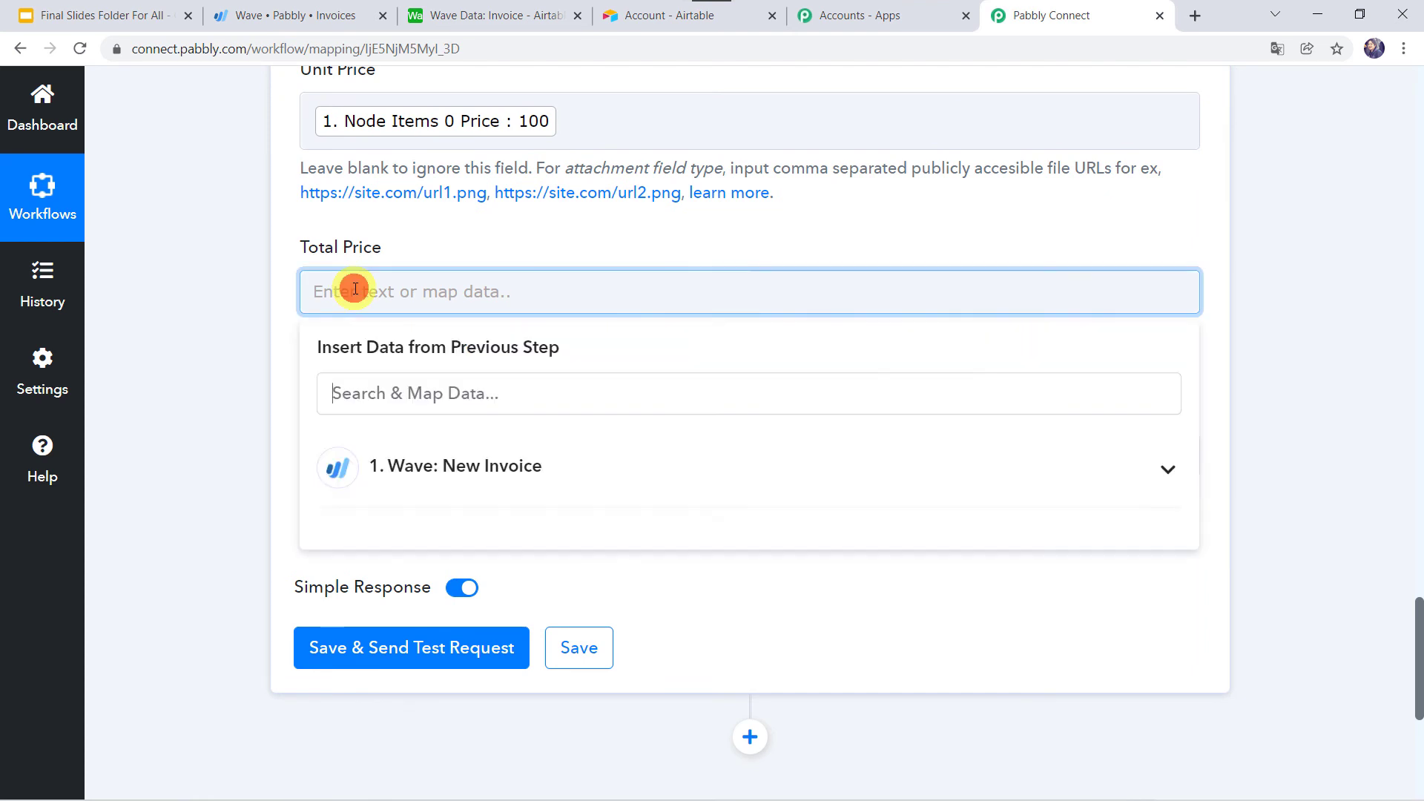
{"action": "left_click", "coordinate": [461, 390]}
{"action": "type", "text": "total"}
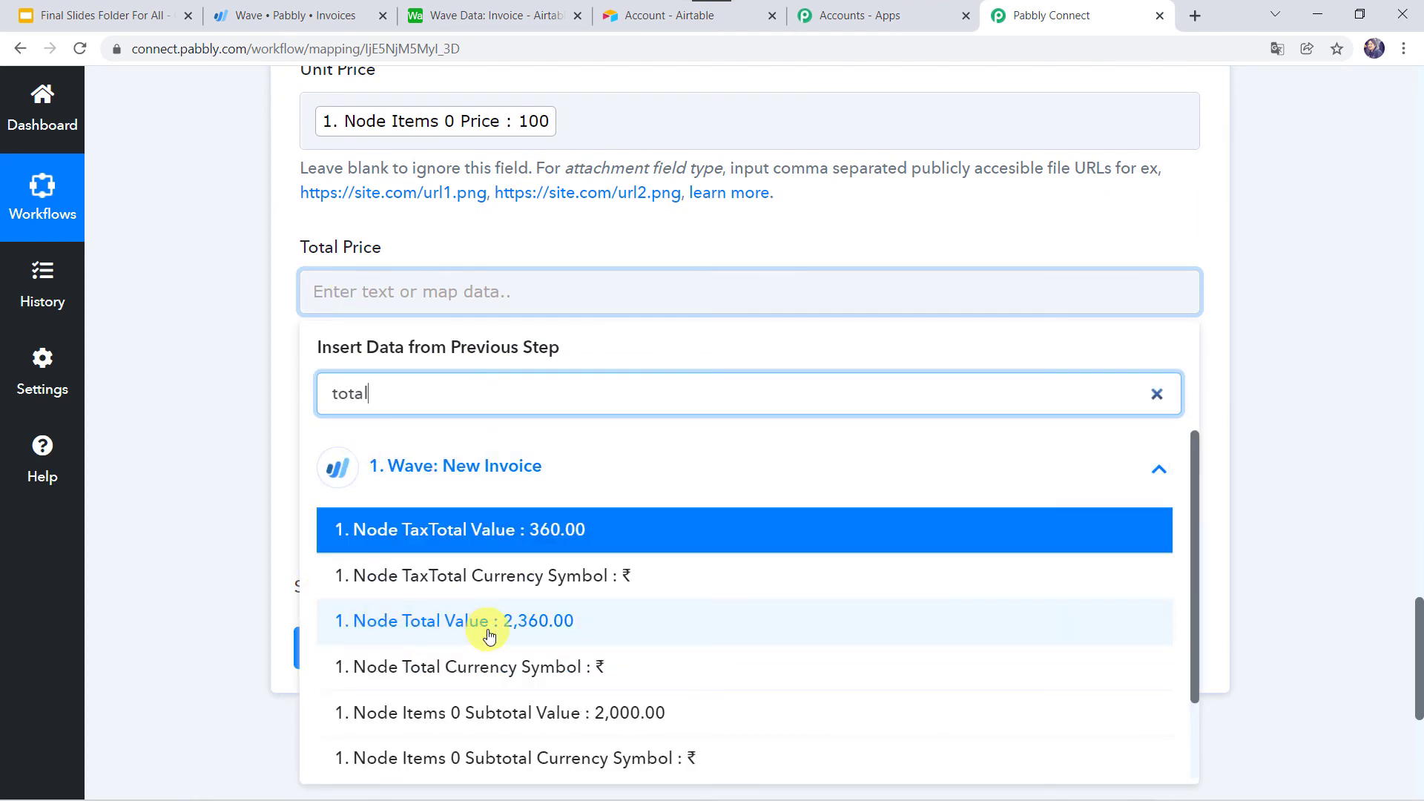
{"action": "left_click", "coordinate": [521, 630]}
{"action": "left_click", "coordinate": [183, 473]}
- Map the Date field to the trigger's Node InvoiceDate value, searching the trigger data for "date"
{"action": "scroll", "coordinate": [184, 473], "scroll_direction": "down", "scroll_amount": 1}
{"action": "left_click", "coordinate": [375, 342]}
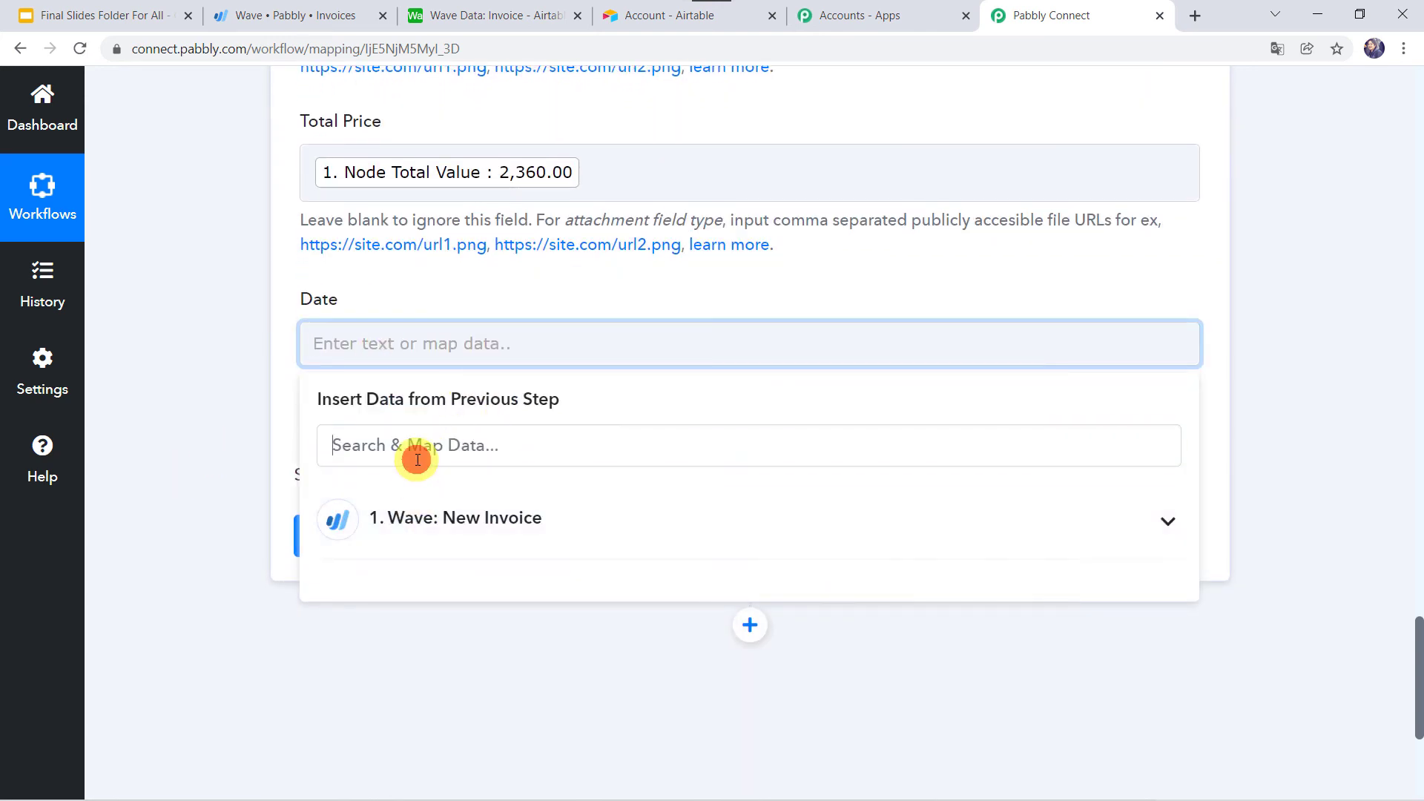
{"action": "left_click", "coordinate": [414, 451]}
{"action": "type", "text": "date"}
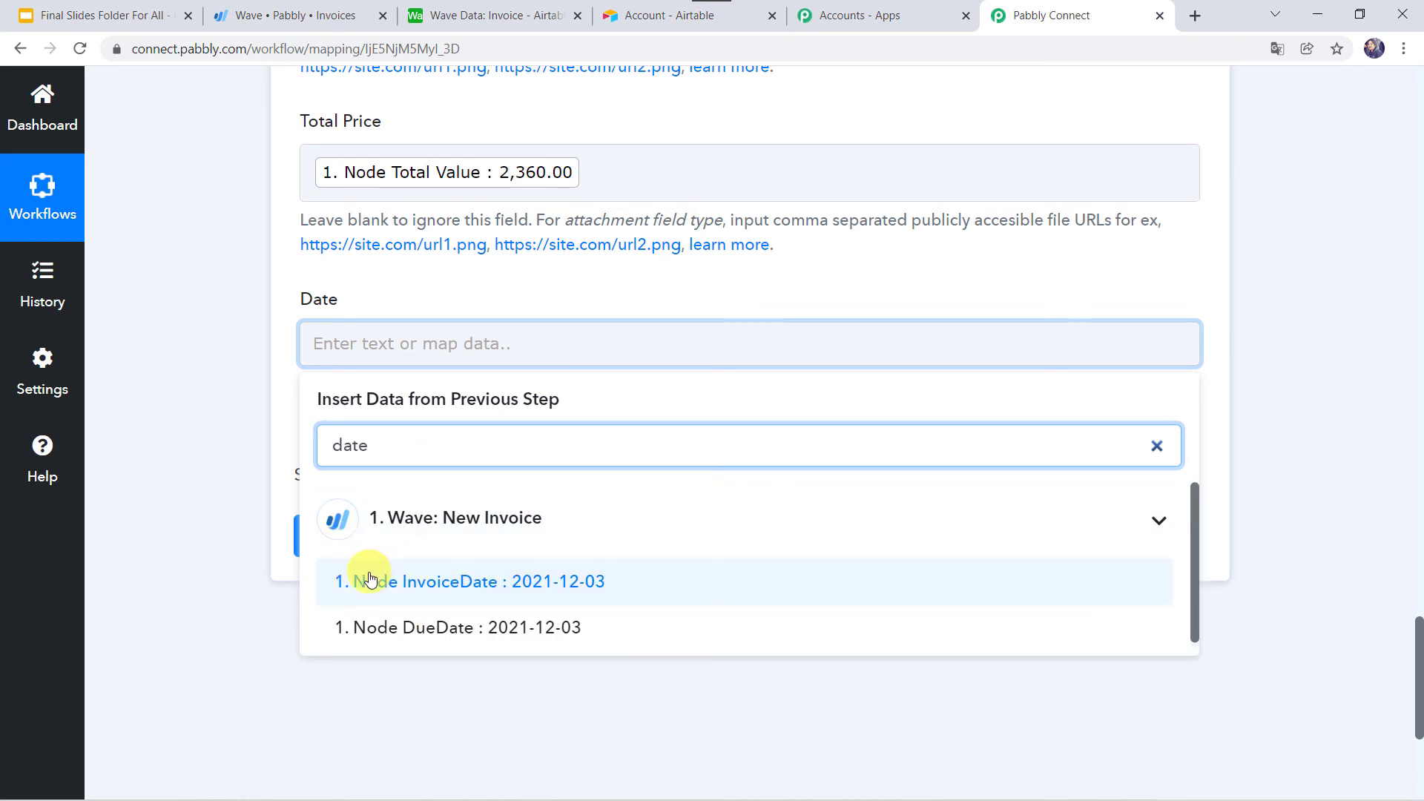
{"action": "key", "text": "Down"}
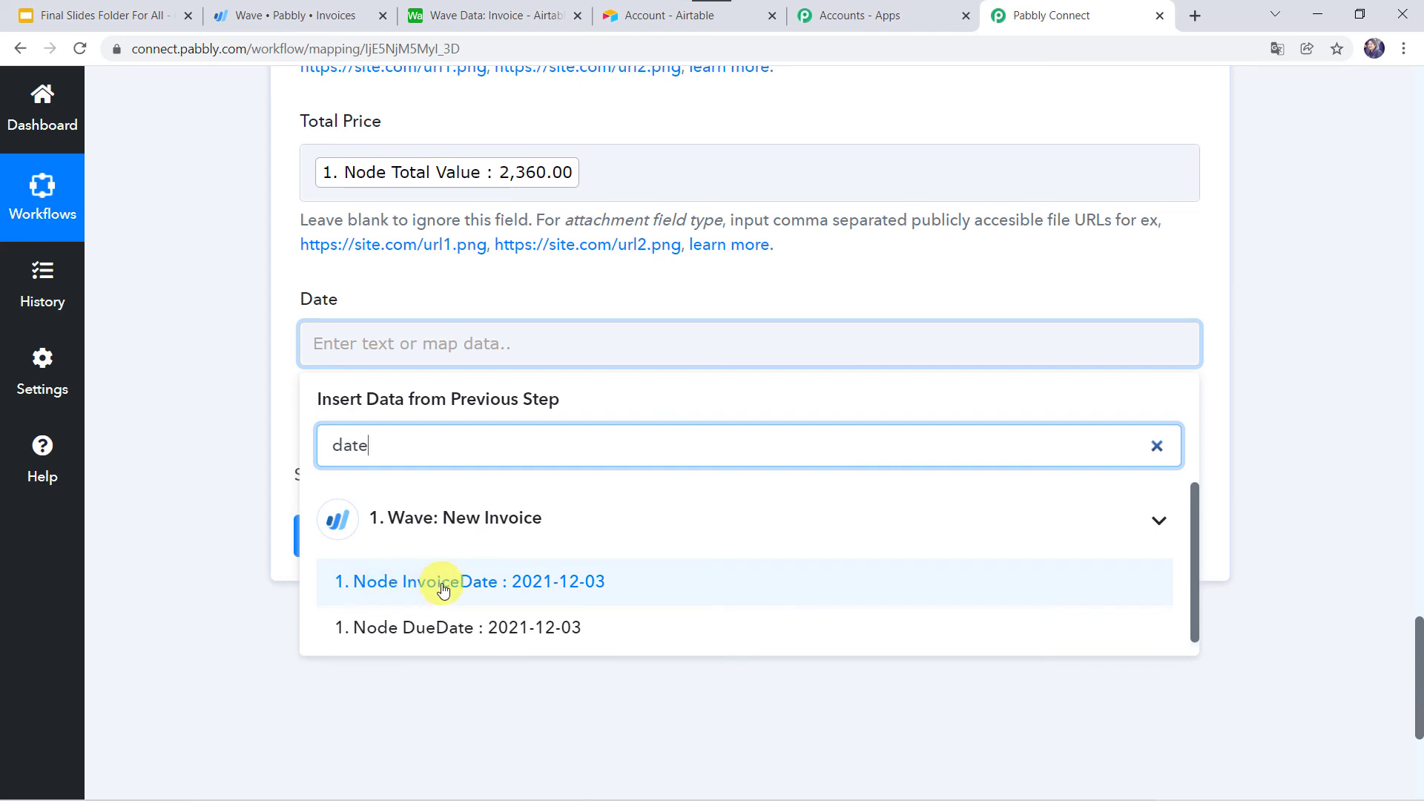
{"action": "left_click", "coordinate": [504, 581]}
{"action": "left_click", "coordinate": [184, 482]}
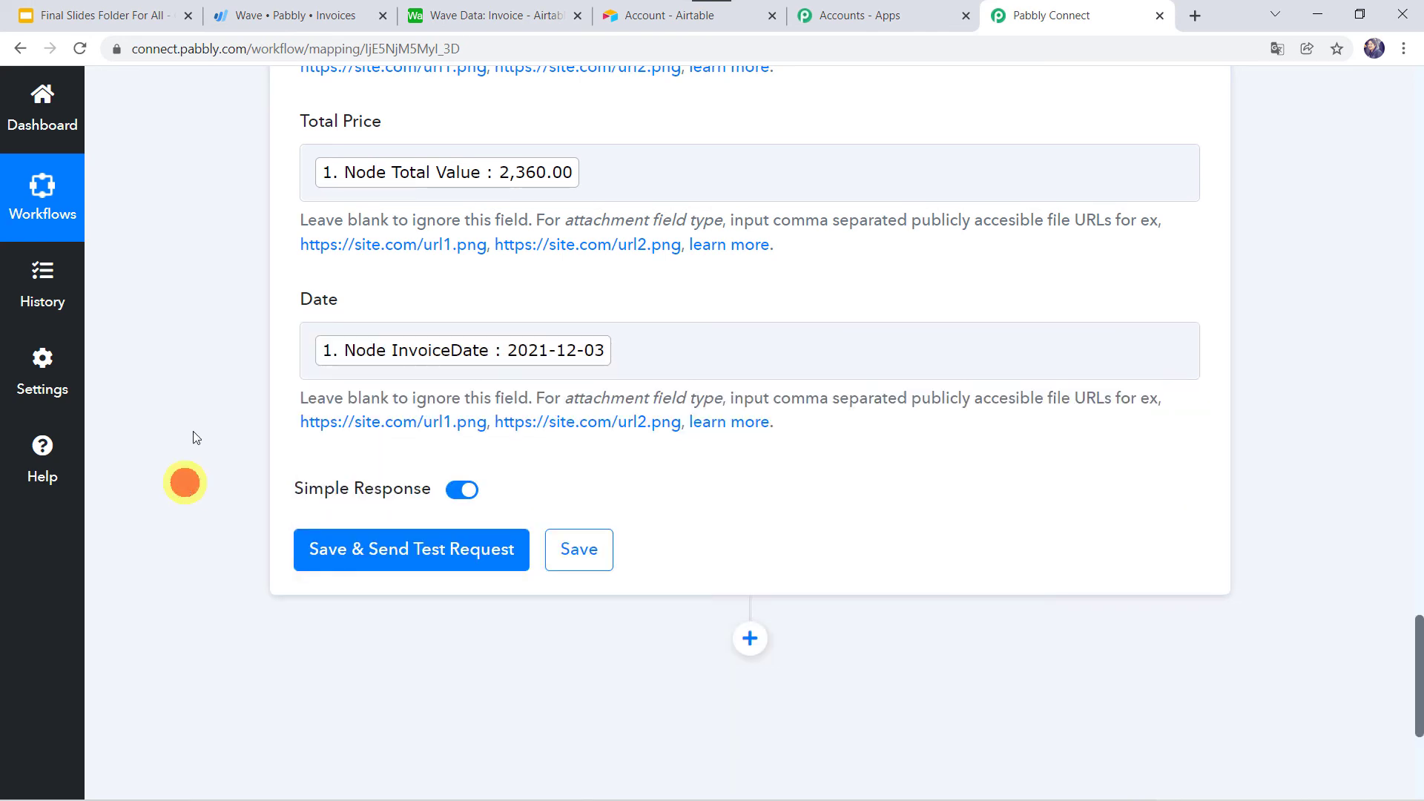
- Save the action with a test request, and check the response and the record in Airtable's Wave Data base
{"action": "left_click", "coordinate": [392, 558]}
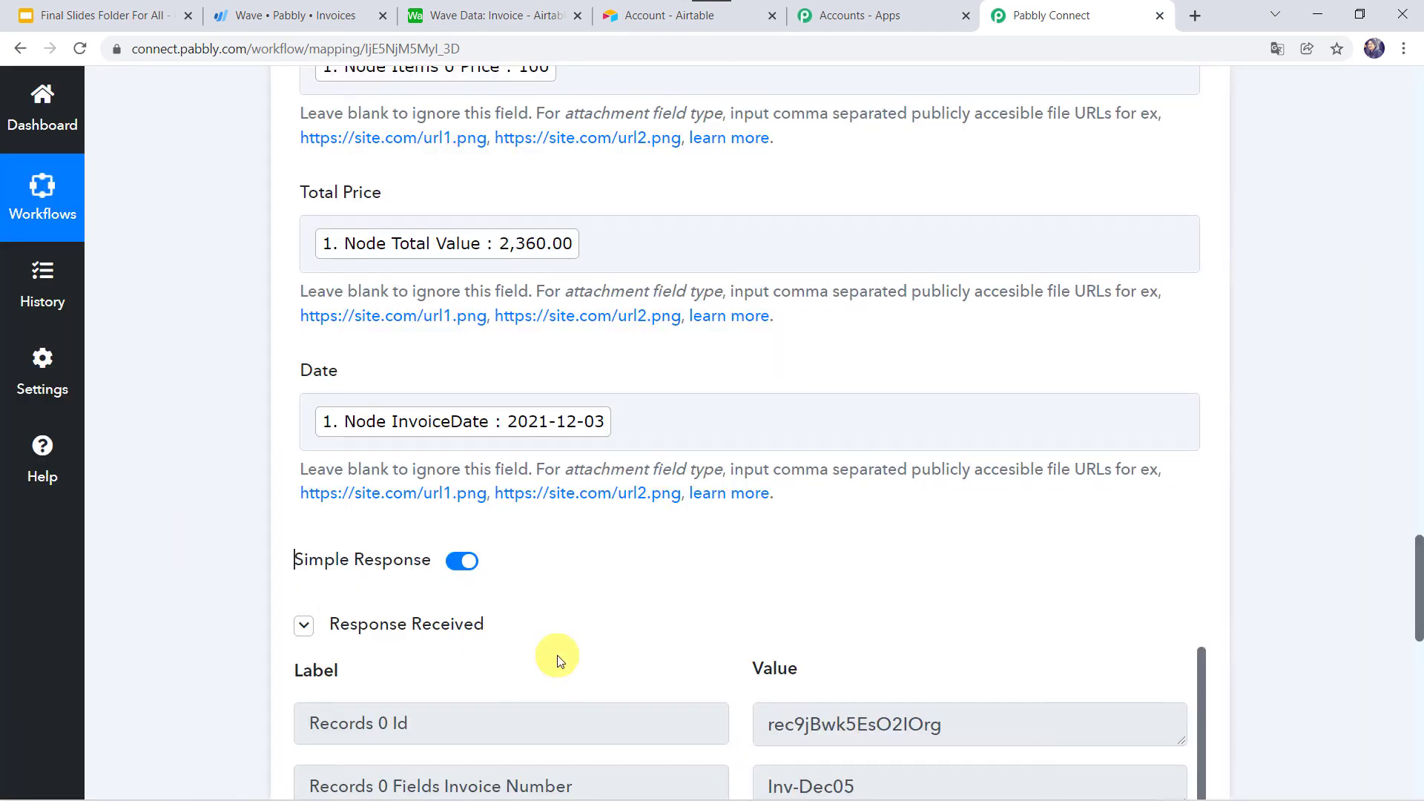
{"action": "scroll", "coordinate": [559, 659], "scroll_direction": "down", "scroll_amount": 1}
{"action": "scroll", "coordinate": [627, 568], "scroll_direction": "down", "scroll_amount": 5}
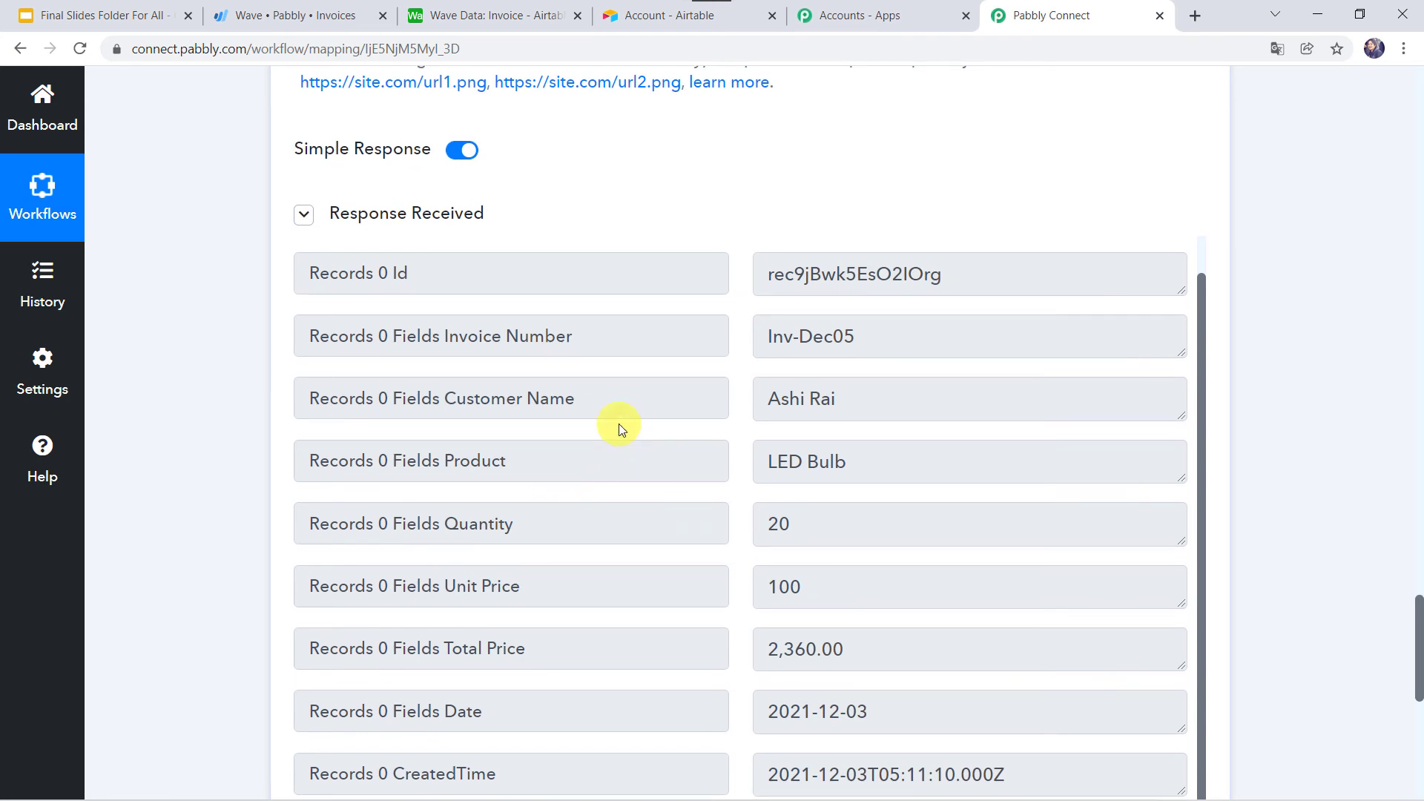
{"action": "left_click", "coordinate": [532, 21]}
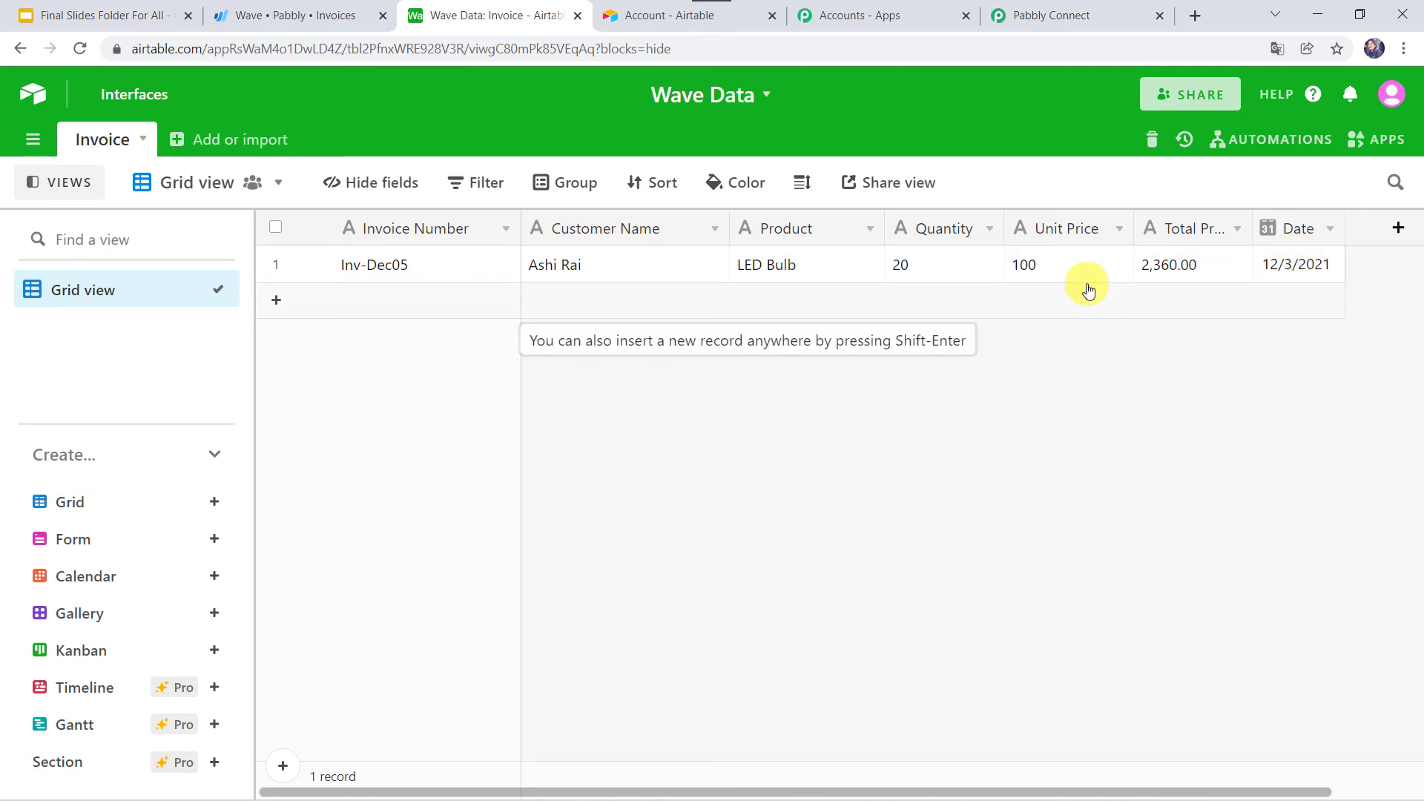
- Return to Pabbly Connect and save the Airtable action
{"action": "left_click", "coordinate": [1090, 13]}
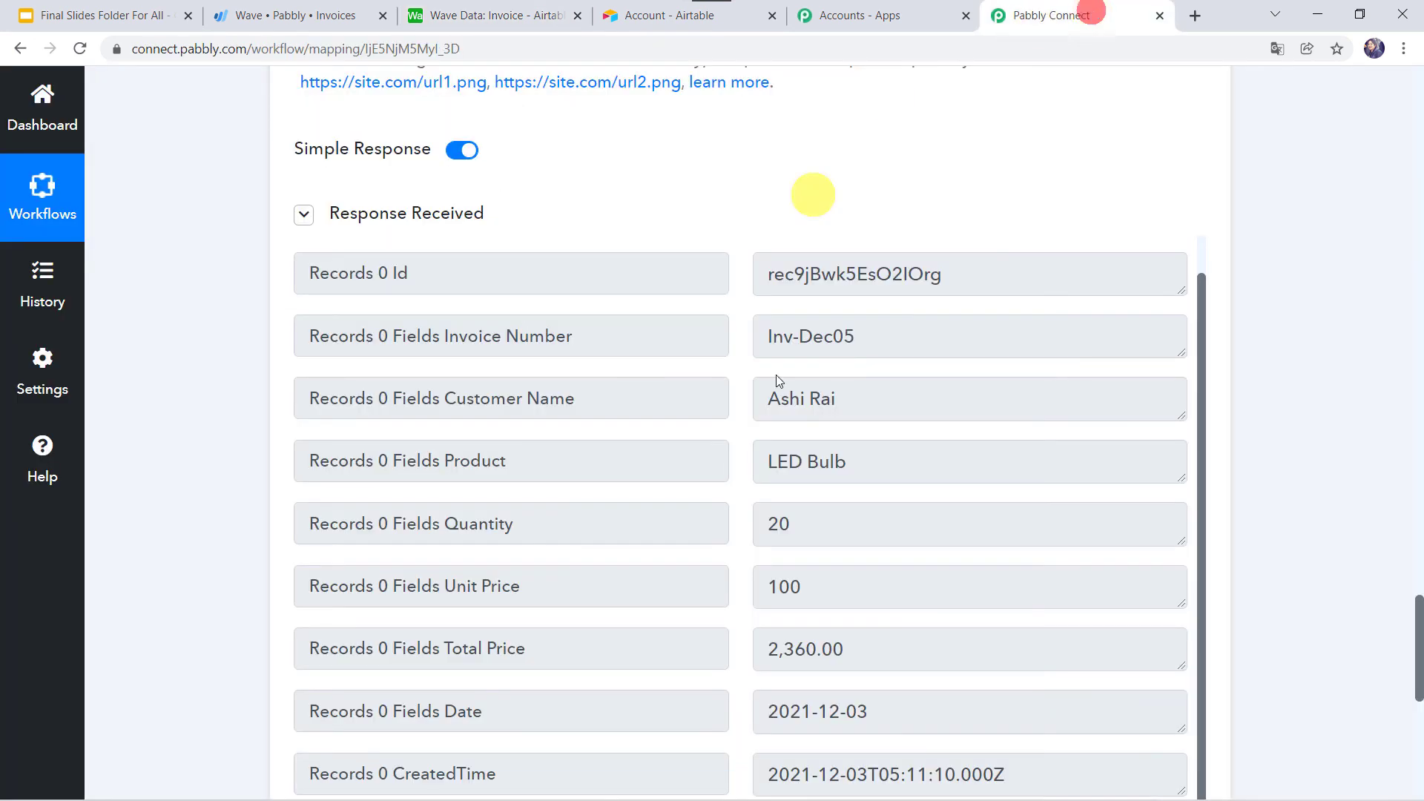
{"action": "scroll", "coordinate": [776, 376], "scroll_direction": "down", "scroll_amount": 7}
{"action": "left_click", "coordinate": [577, 322]}
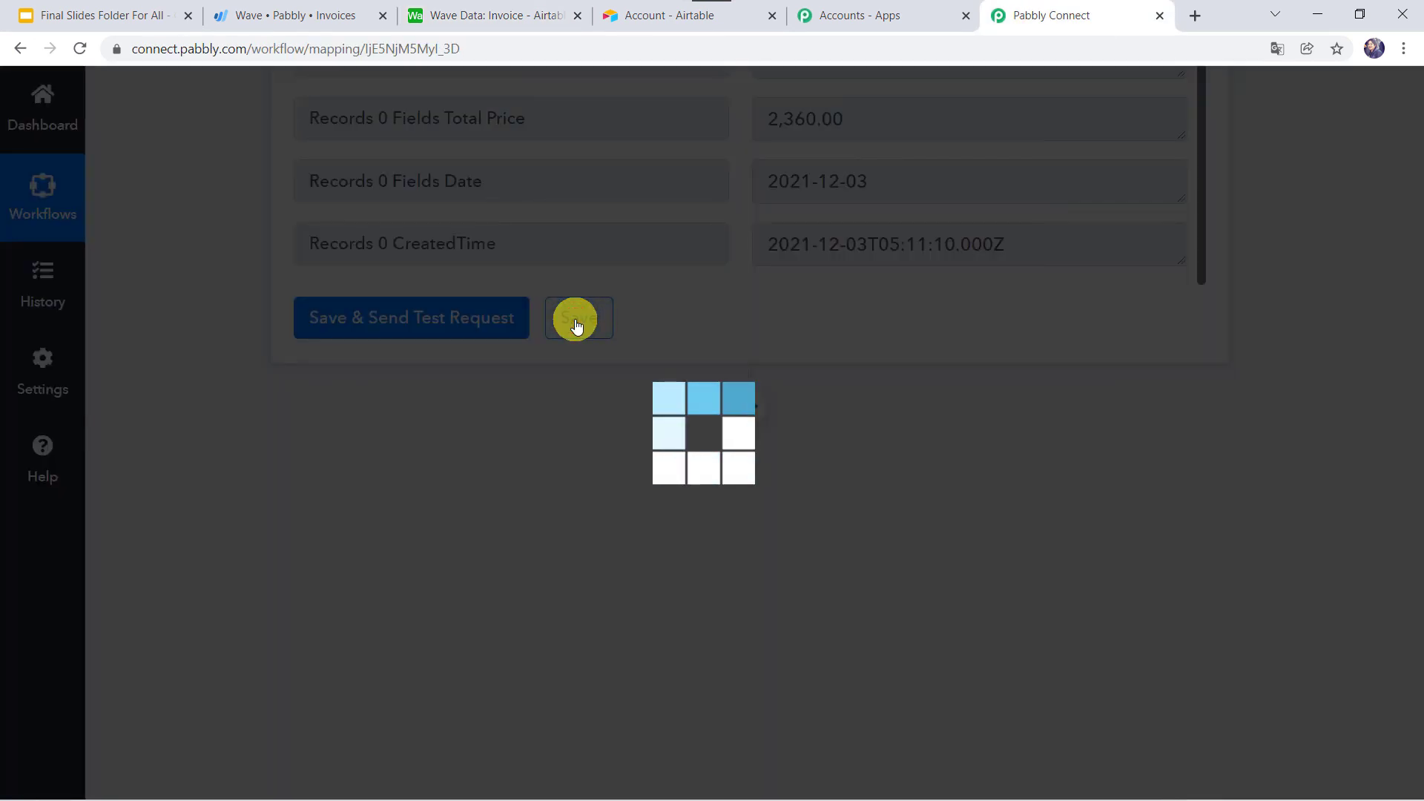
{"action": "scroll", "coordinate": [751, 498], "scroll_direction": "up", "scroll_amount": 5}
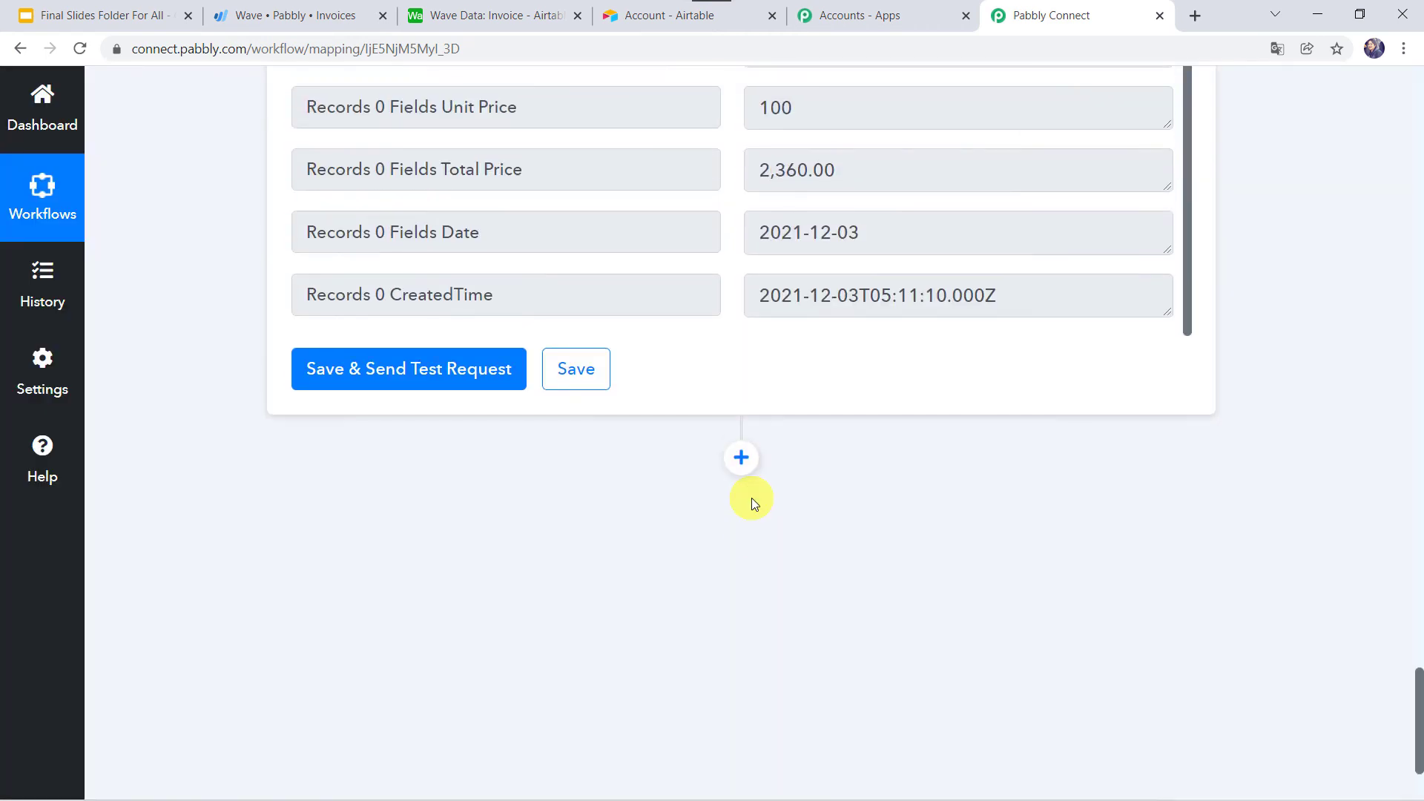
{"action": "scroll", "coordinate": [751, 501], "scroll_direction": "up", "scroll_amount": 1}
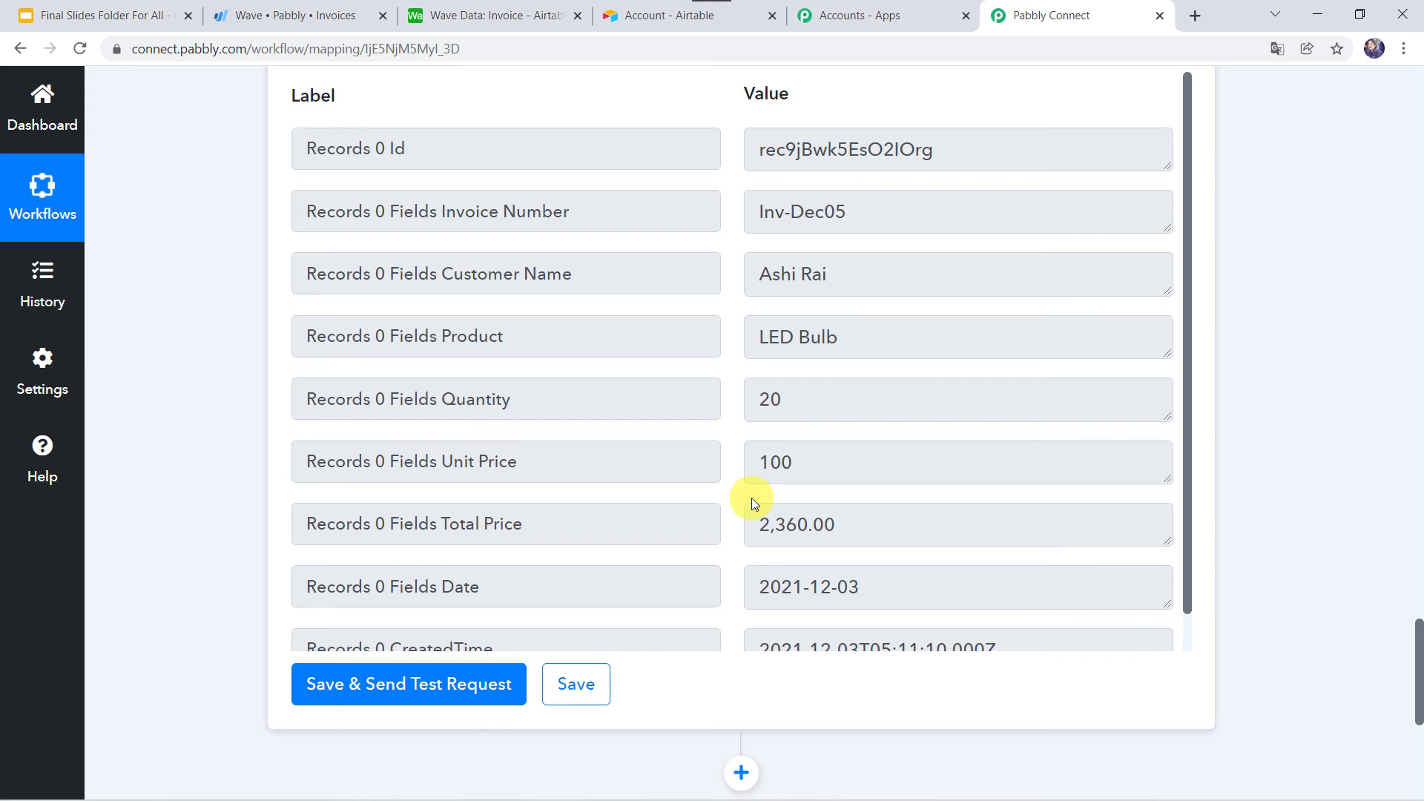
- Switch to Wave and start another invoice from the Inv-Dec05 invoice page
{"action": "left_click", "coordinate": [301, 14]}
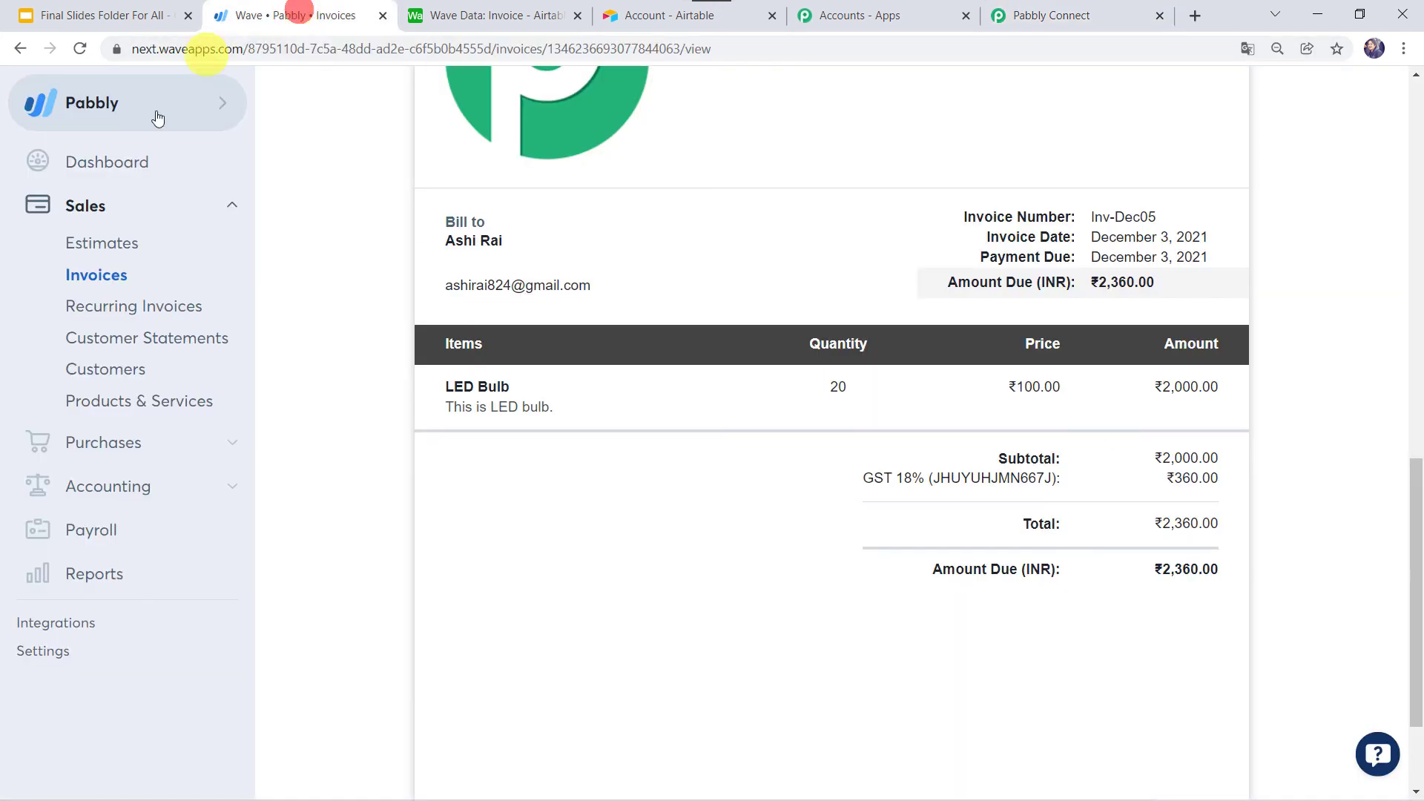
{"action": "scroll", "coordinate": [289, 255], "scroll_direction": "up", "scroll_amount": 12}
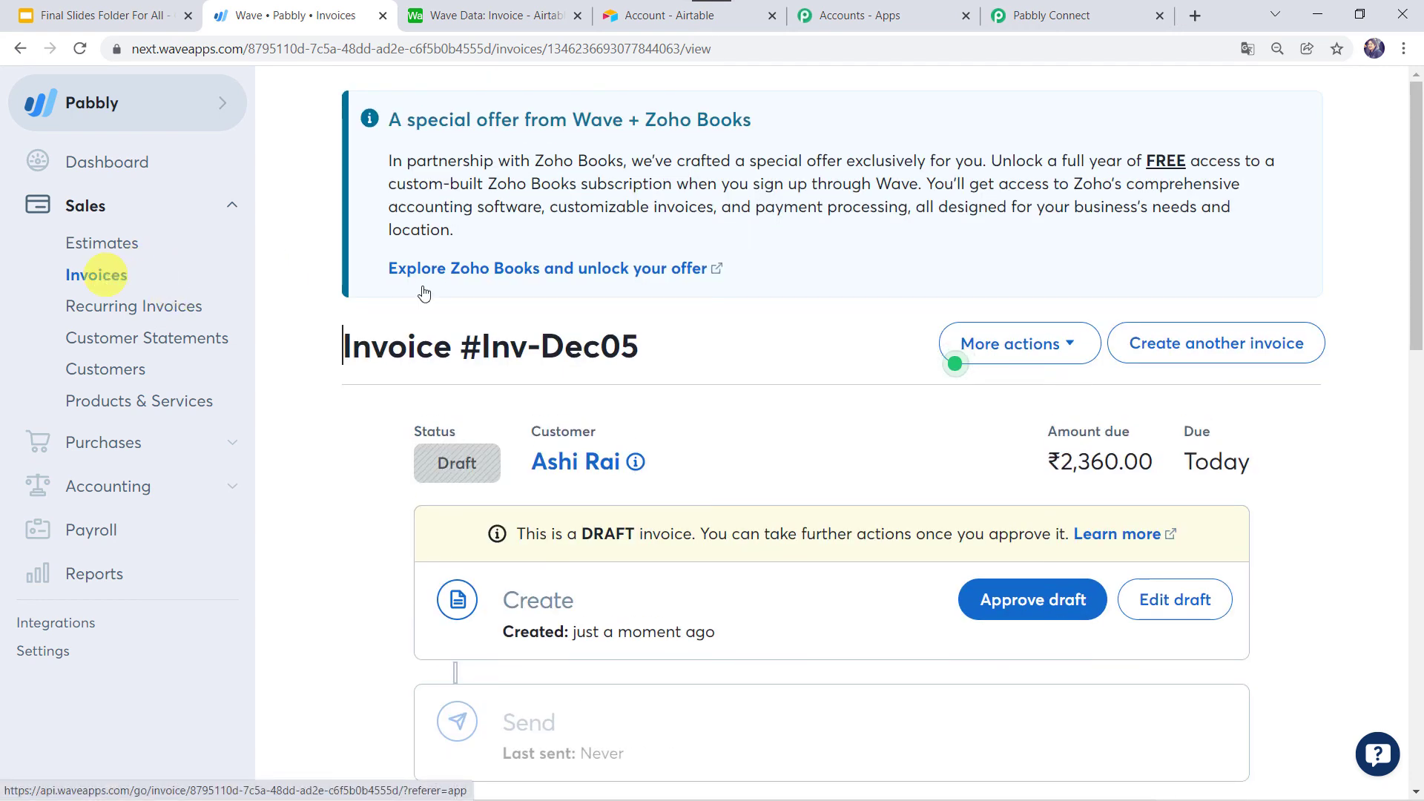
{"action": "left_click", "coordinate": [1260, 351]}
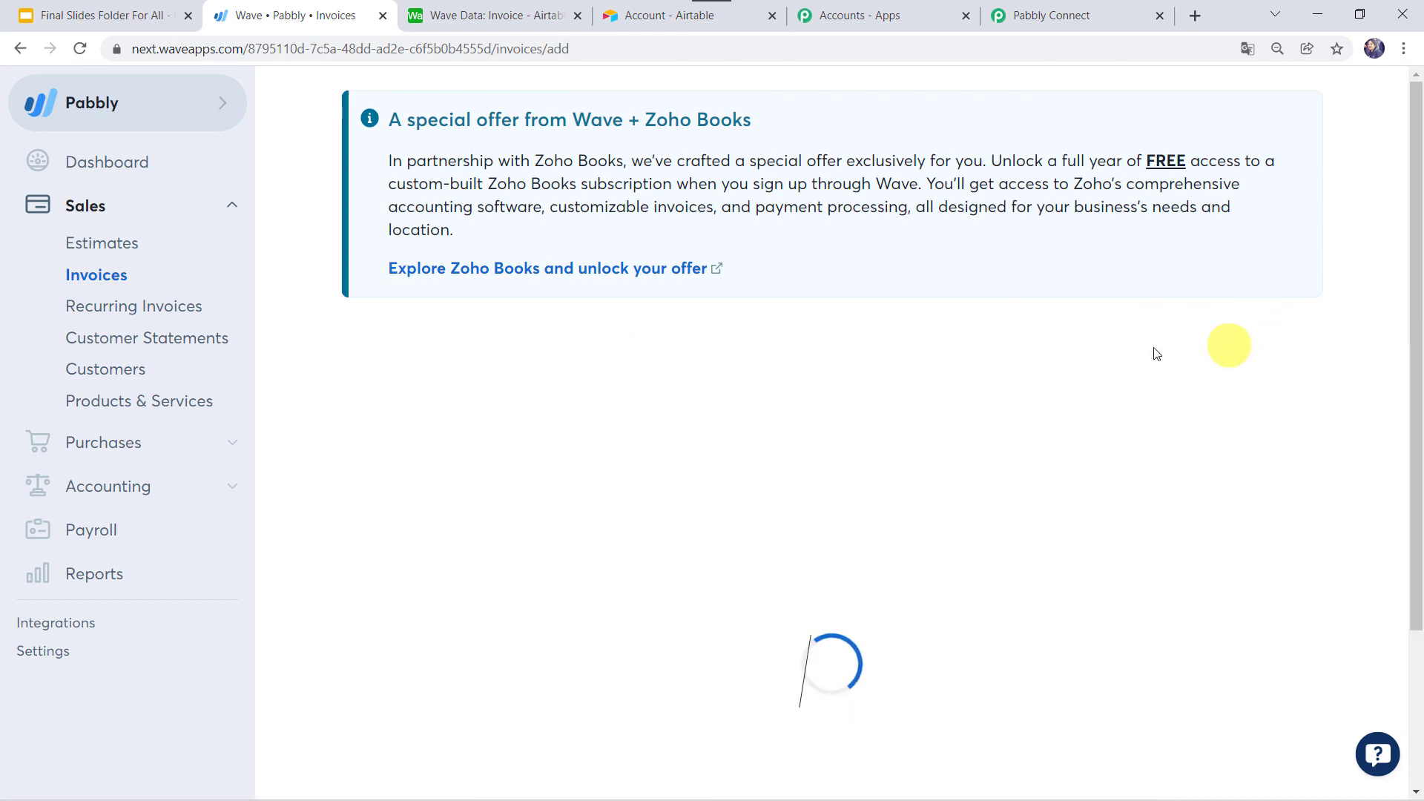
- Choose MagnetBrains as the new invoice's customer and check the invoice number
{"action": "scroll", "coordinate": [697, 350], "scroll_direction": "down", "scroll_amount": 3}
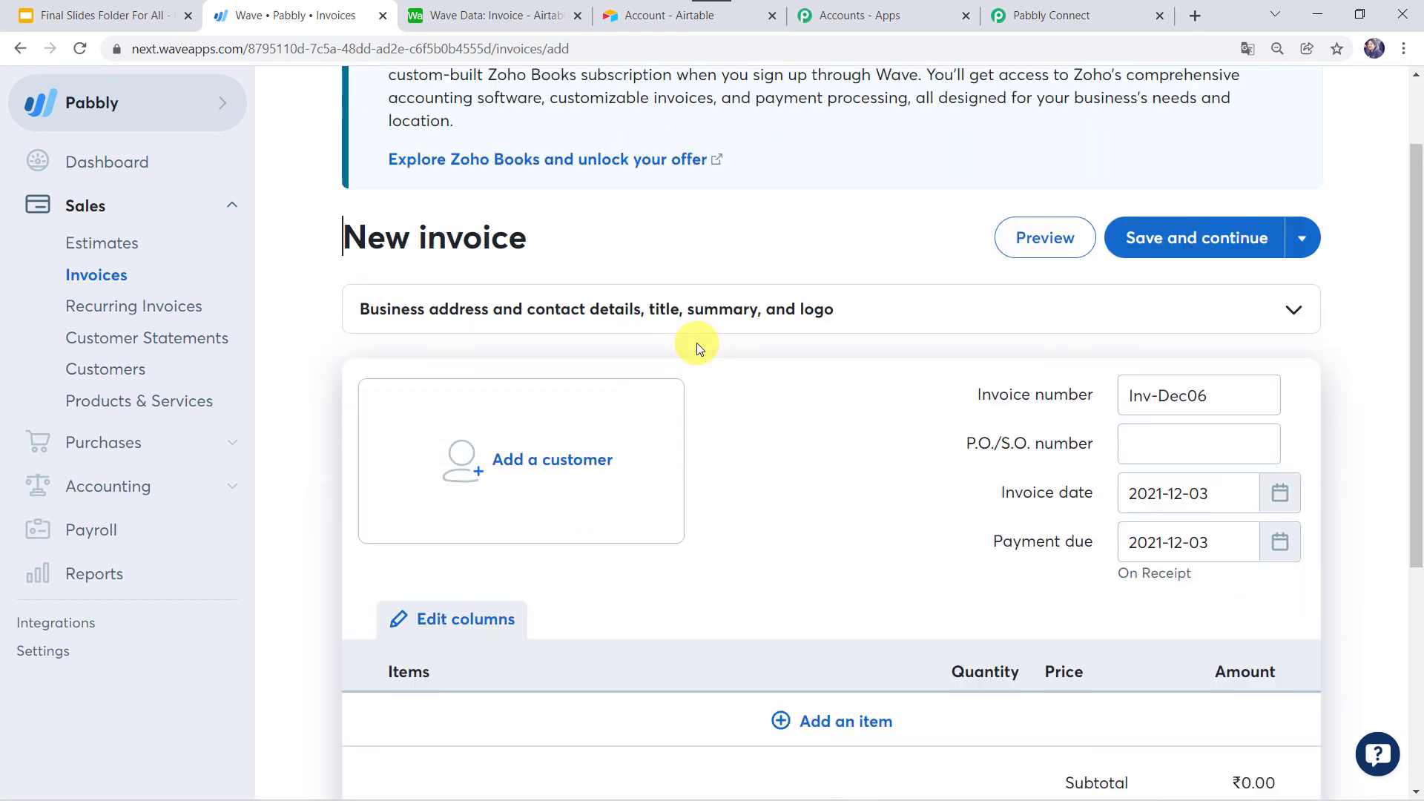
{"action": "left_click", "coordinate": [511, 377]}
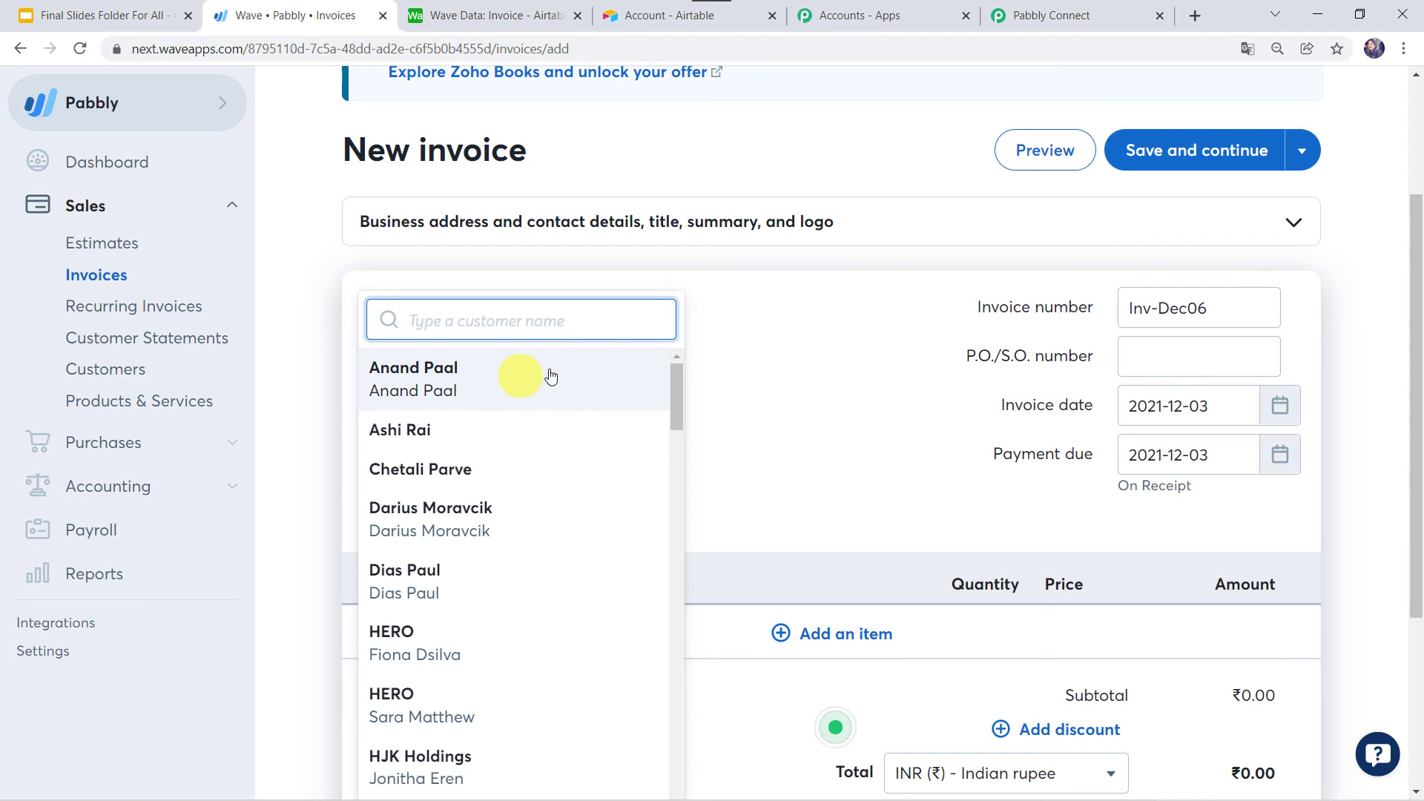
{"action": "scroll", "coordinate": [541, 592], "scroll_direction": "down", "scroll_amount": 4}
{"action": "scroll", "coordinate": [542, 592], "scroll_direction": "down", "scroll_amount": 3}
{"action": "left_click", "coordinate": [450, 581]}
{"action": "left_click", "coordinate": [1147, 313]}
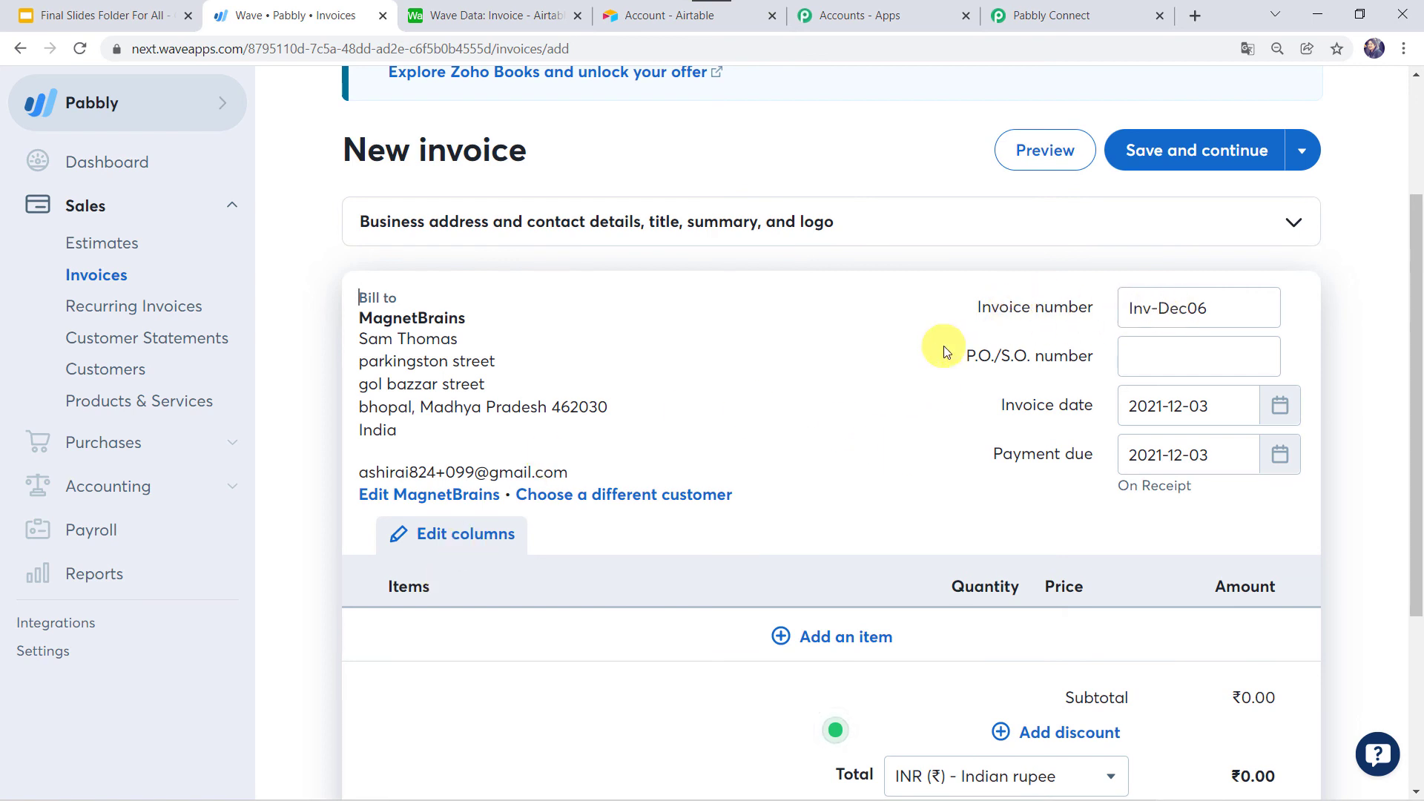
- Add the Led Tube Light item to the new invoice
{"action": "scroll", "coordinate": [816, 448], "scroll_direction": "down", "scroll_amount": 3}
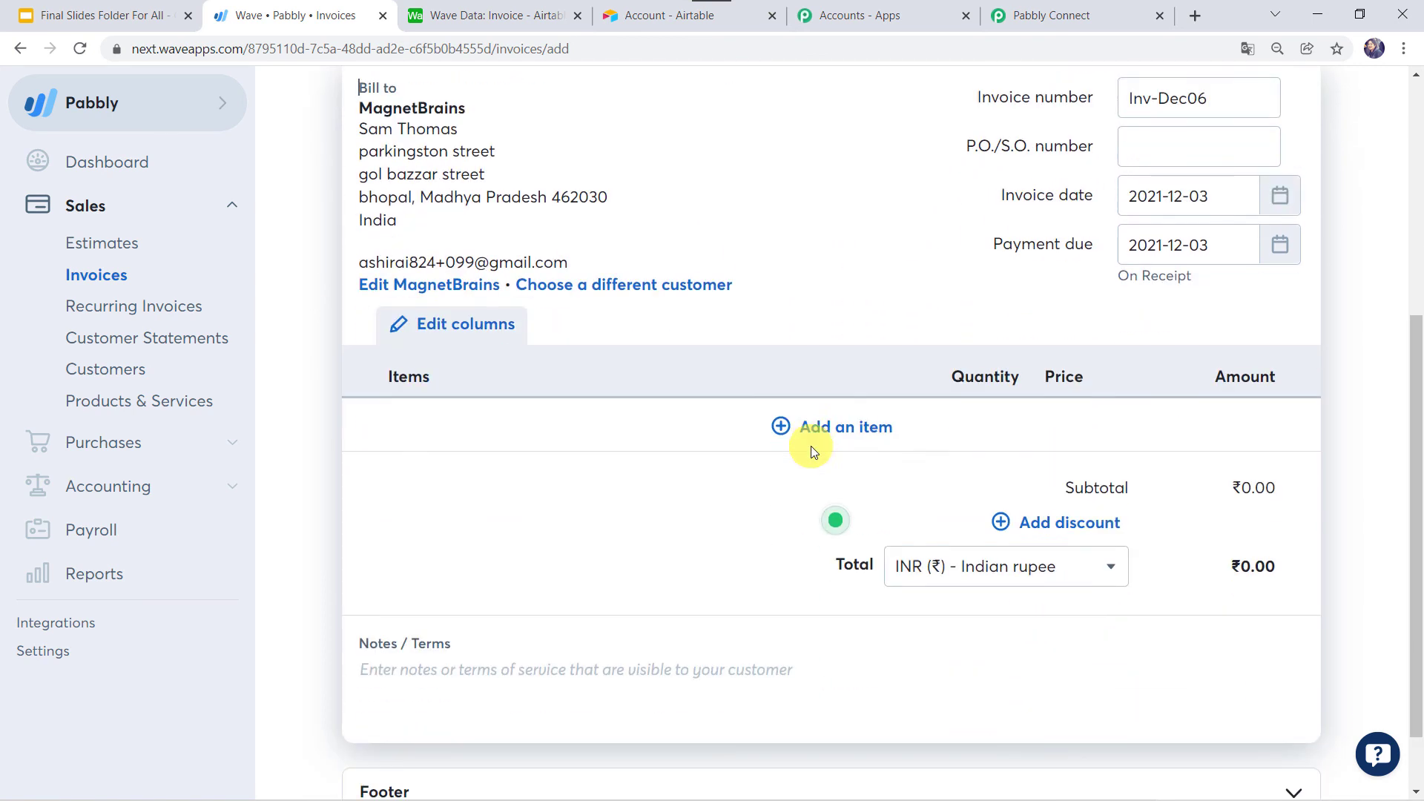
{"action": "left_click", "coordinate": [842, 407]}
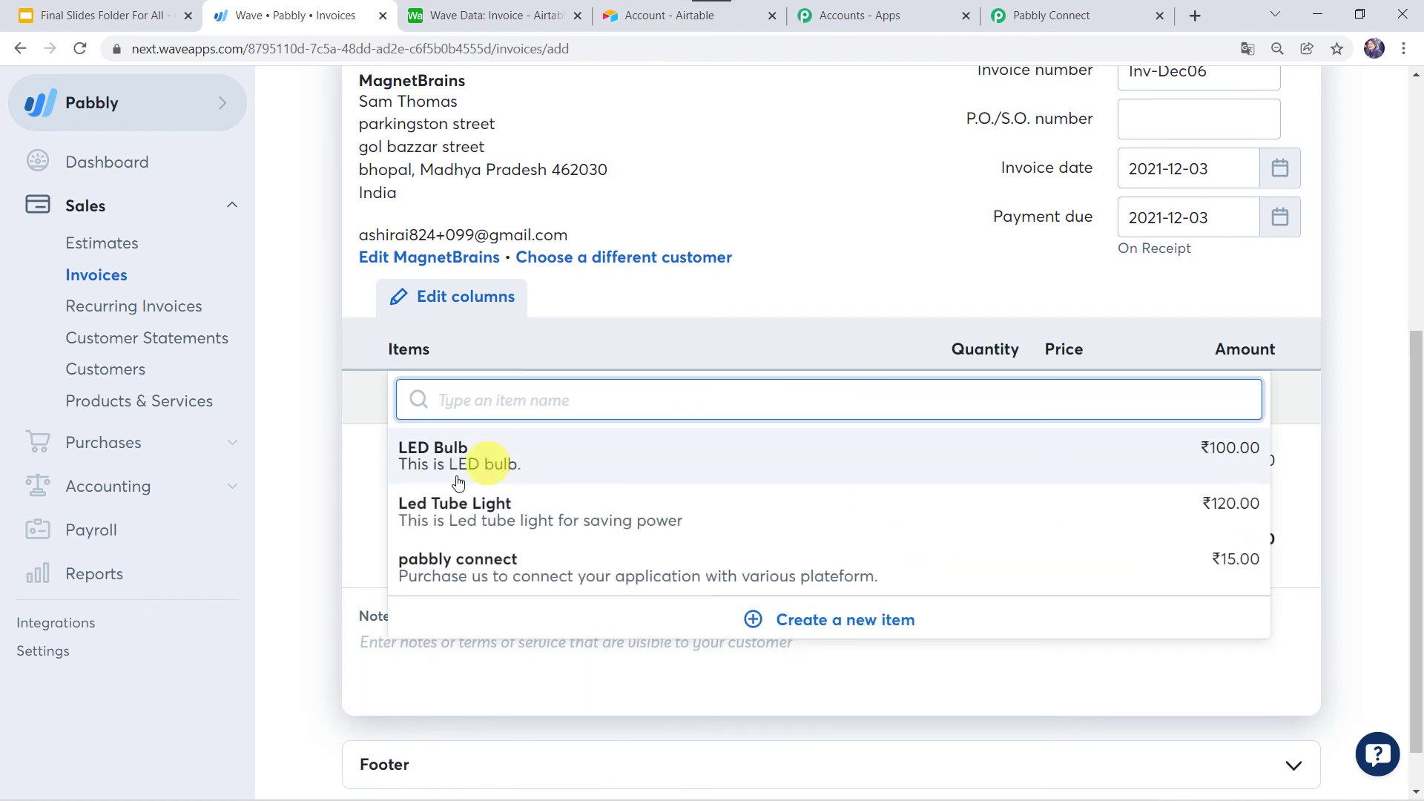
{"action": "left_click", "coordinate": [478, 511]}
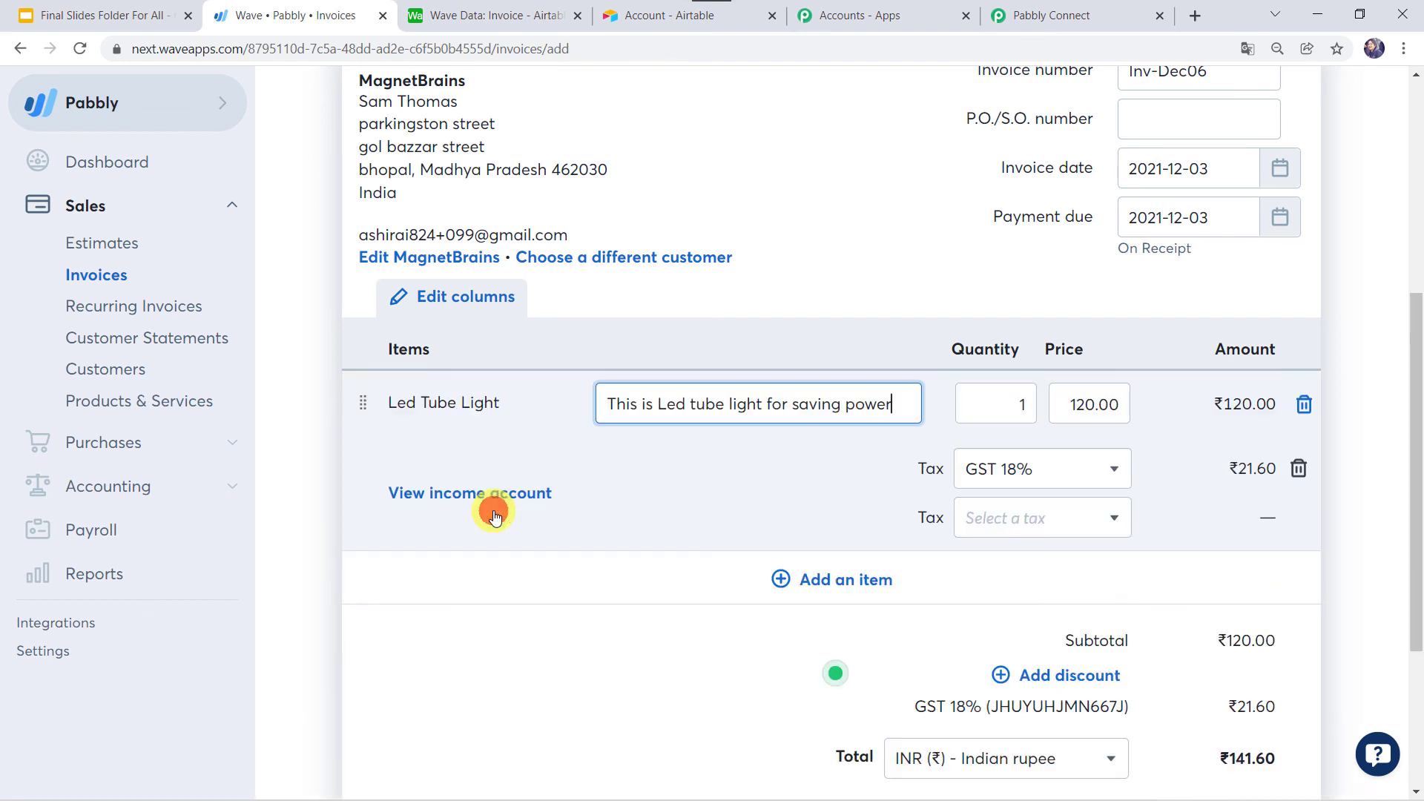
- Set the quantity of the Led Tube Light item to 50
{"action": "left_click", "coordinate": [1010, 415]}
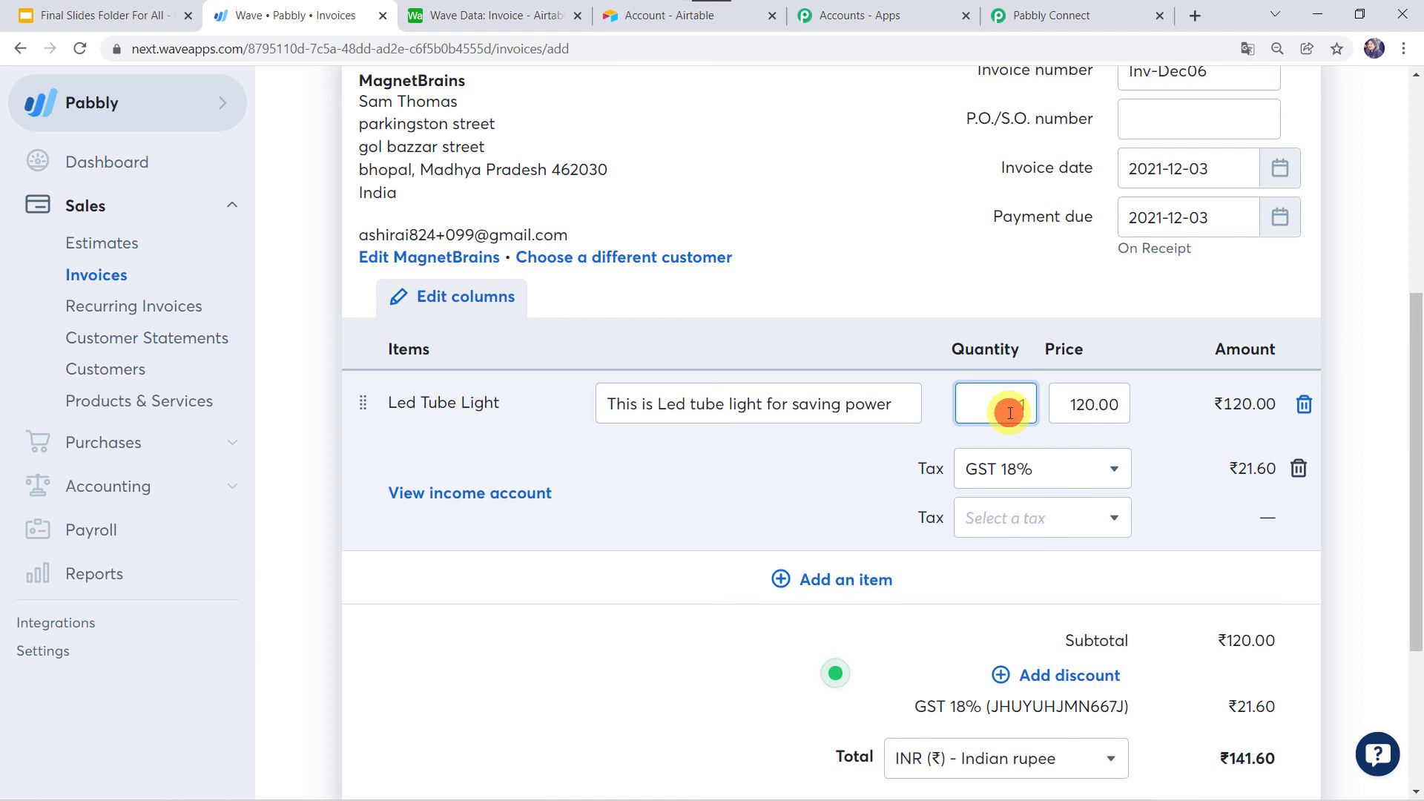
{"action": "key", "text": "BackSpace"}
{"action": "type", "text": "50"}
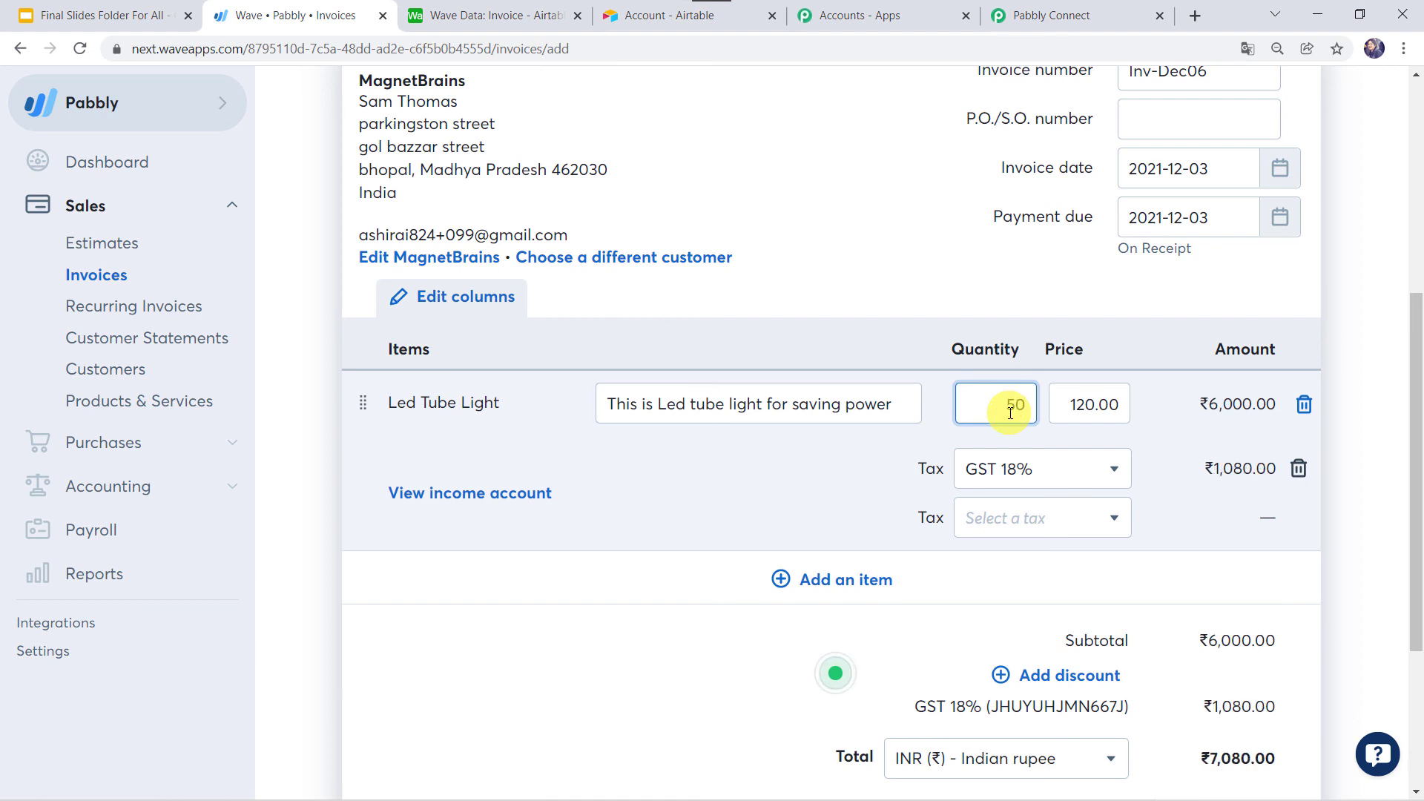
- Save the new invoice with Indian rupee as its currency and review the saved invoice's items and total
{"action": "scroll", "coordinate": [1010, 412], "scroll_direction": "down", "scroll_amount": 2}
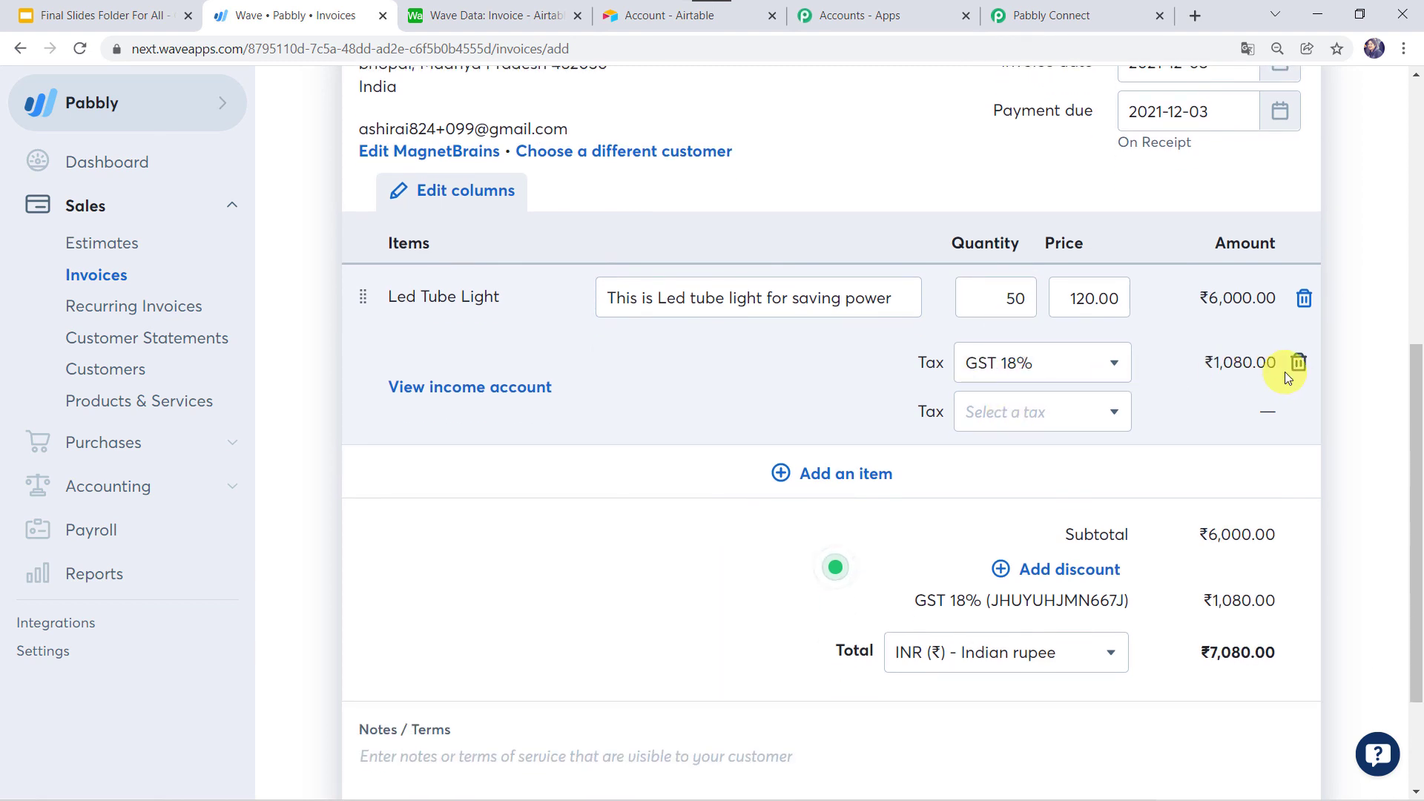
{"action": "scroll", "coordinate": [1004, 498], "scroll_direction": "down", "scroll_amount": 3}
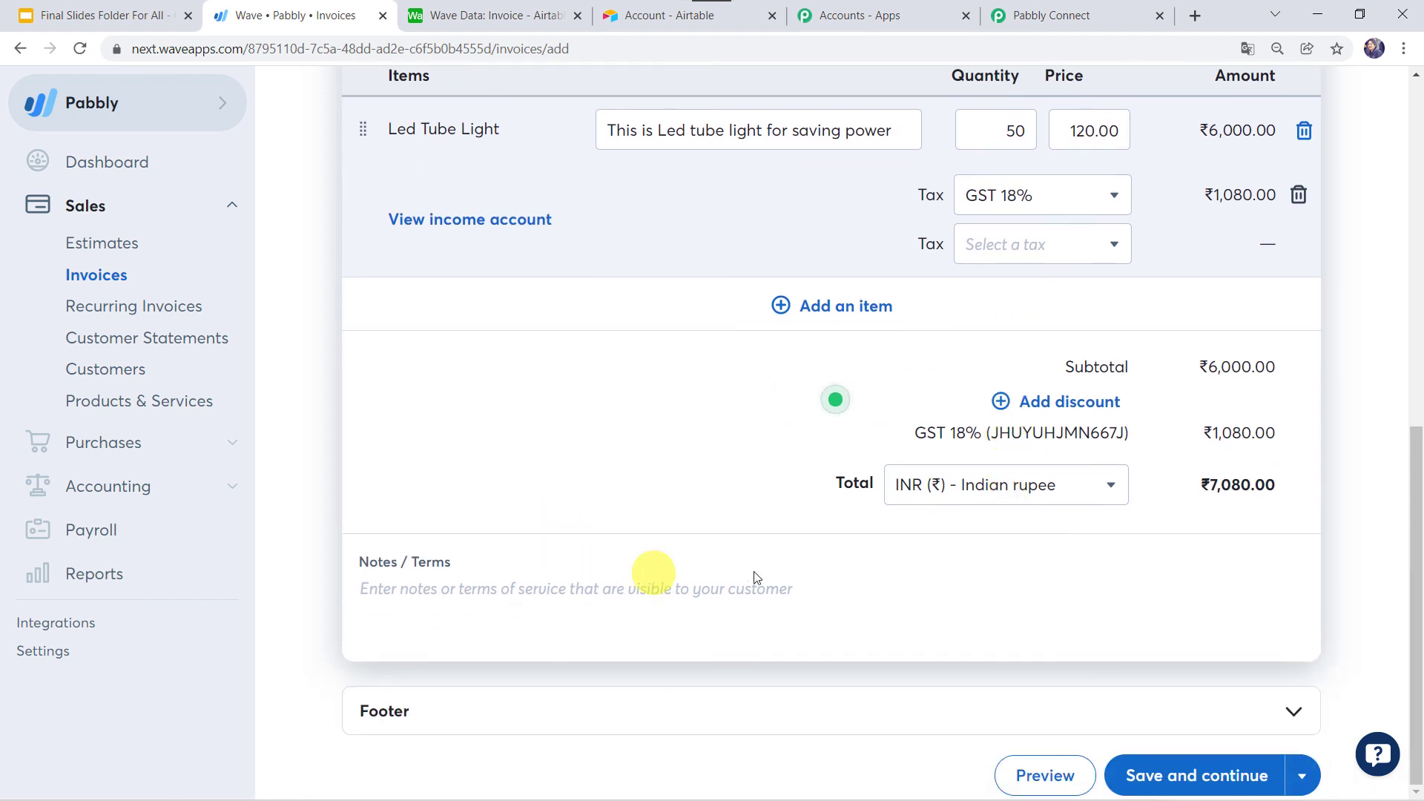
{"action": "left_click", "coordinate": [1059, 497]}
{"action": "left_click", "coordinate": [1059, 497]}
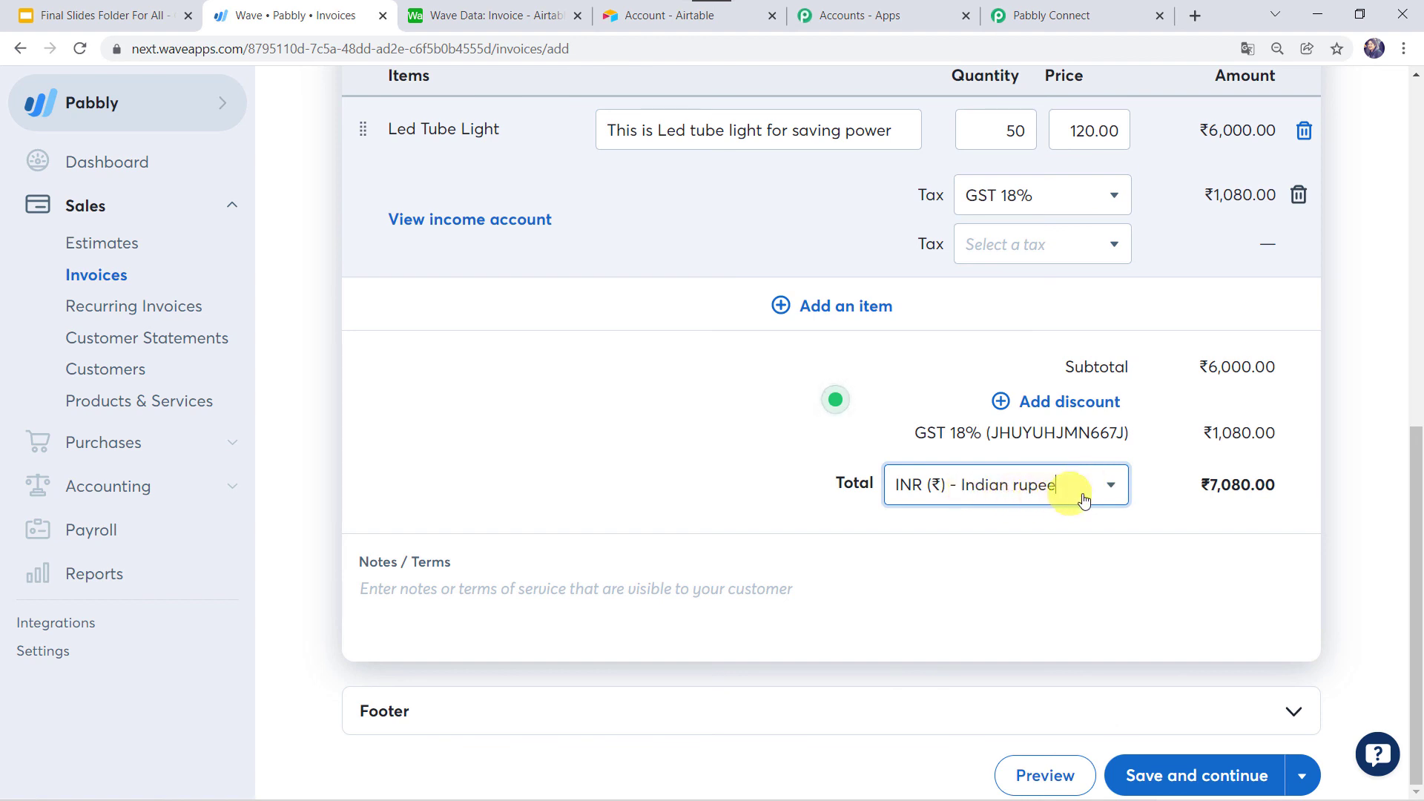
{"action": "left_click", "coordinate": [1150, 776]}
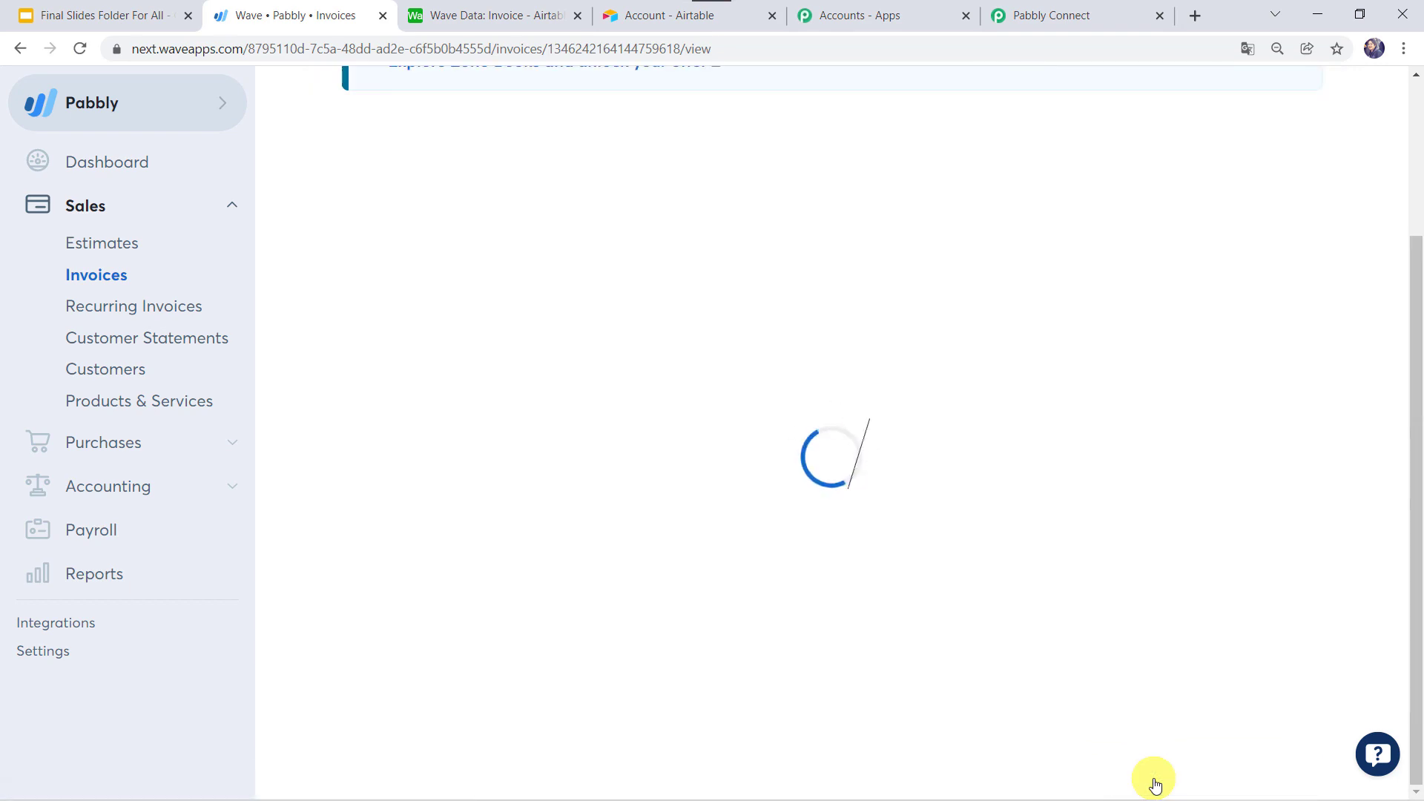
{"action": "scroll", "coordinate": [1010, 557], "scroll_direction": "down", "scroll_amount": 12}
{"action": "scroll", "coordinate": [1010, 562], "scroll_direction": "down", "scroll_amount": 1}
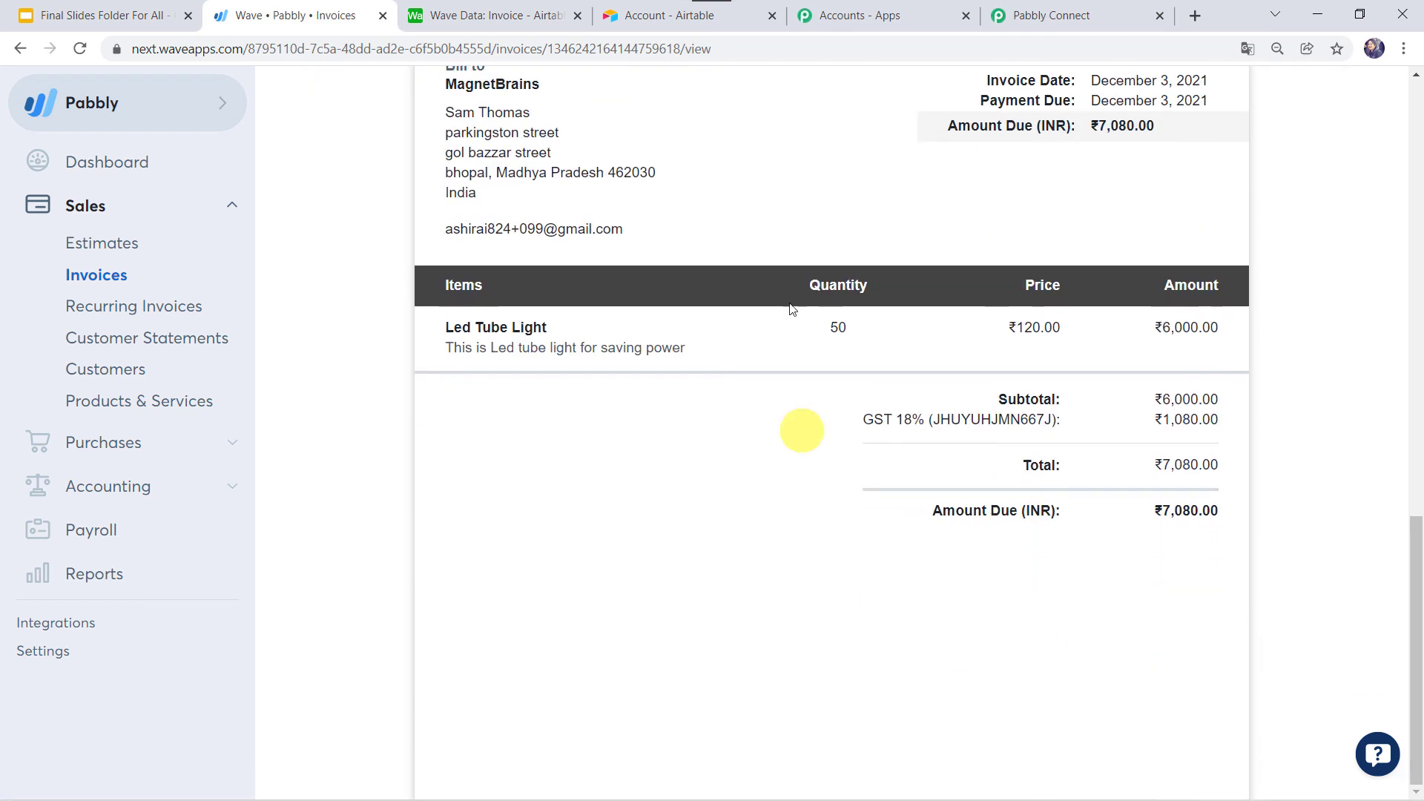
- Switch to Airtable and reload the Wave Data base to check for the new invoice's record
{"action": "left_click", "coordinate": [497, 17]}
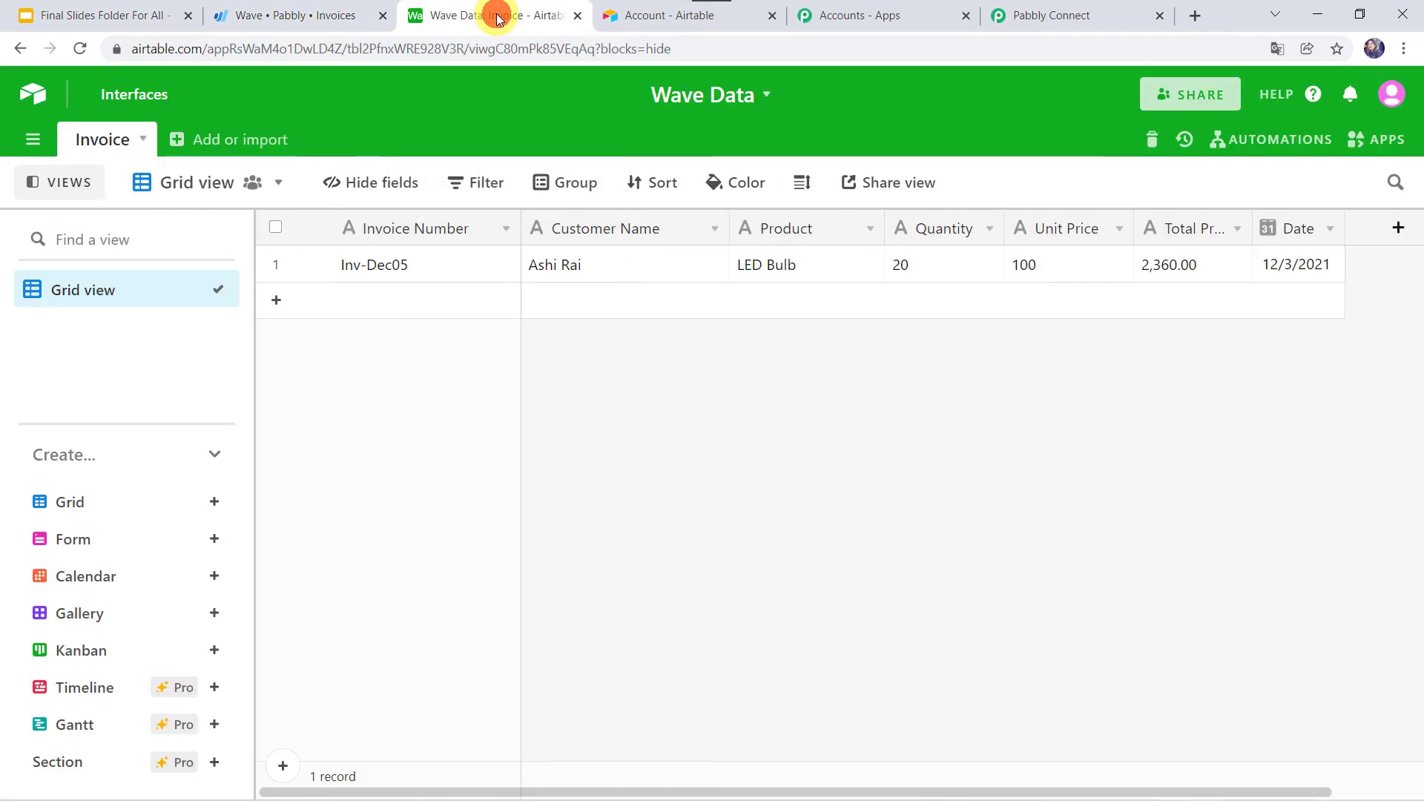
{"action": "left_click", "coordinate": [80, 50]}
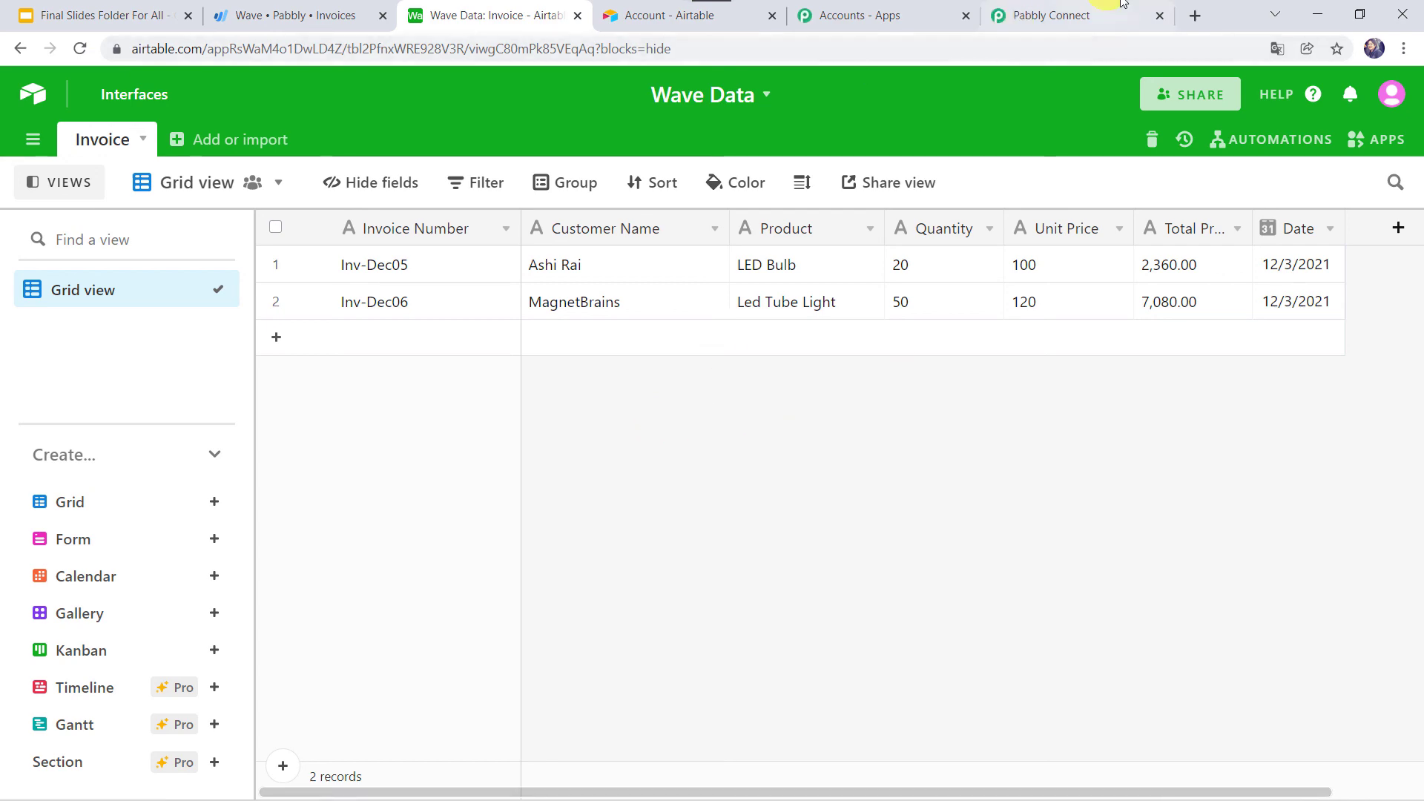
- Return to Pabbly Connect and collapse the Airtable action and the Wave trigger to show the whole workflow
{"action": "left_click", "coordinate": [1088, 22]}
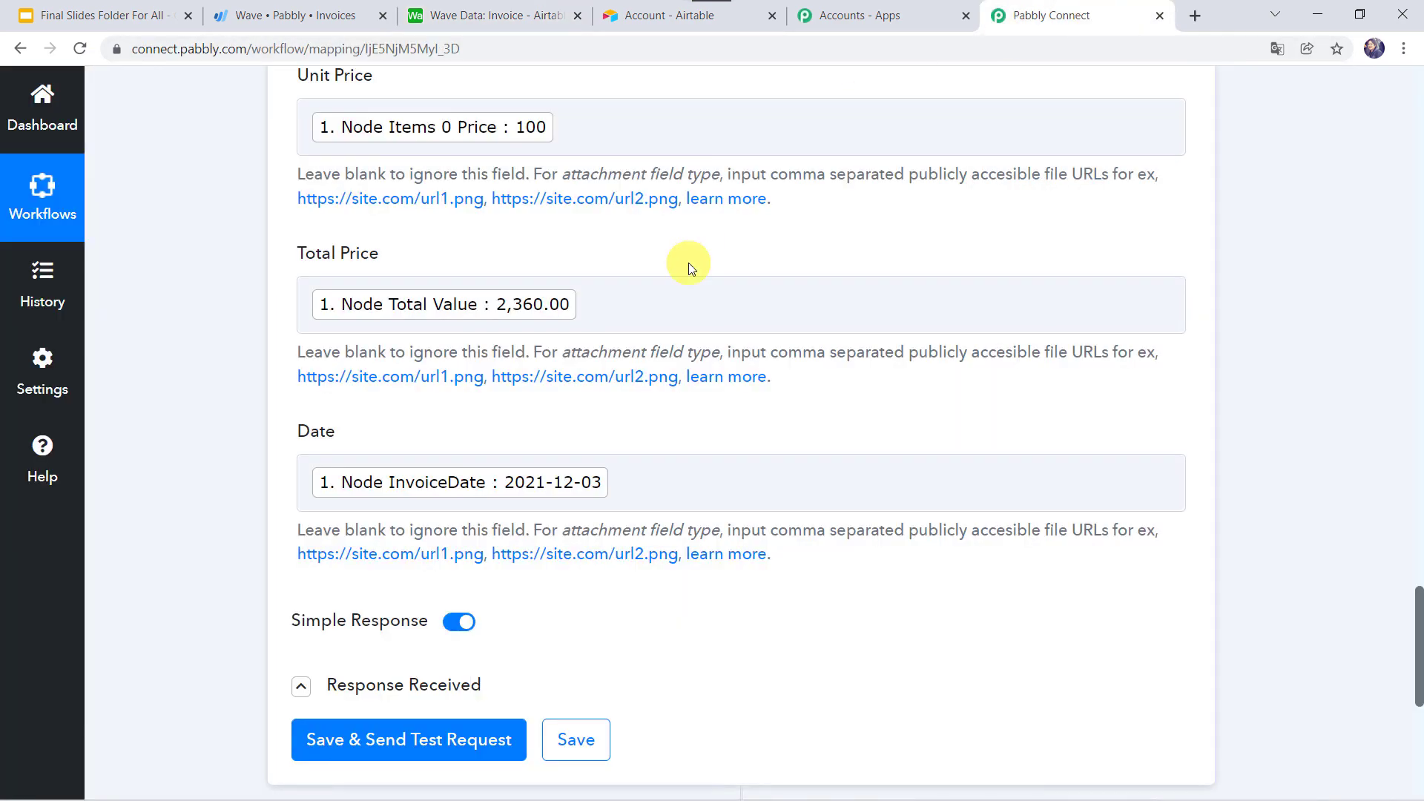
{"action": "scroll", "coordinate": [688, 262], "scroll_direction": "up", "scroll_amount": 20}
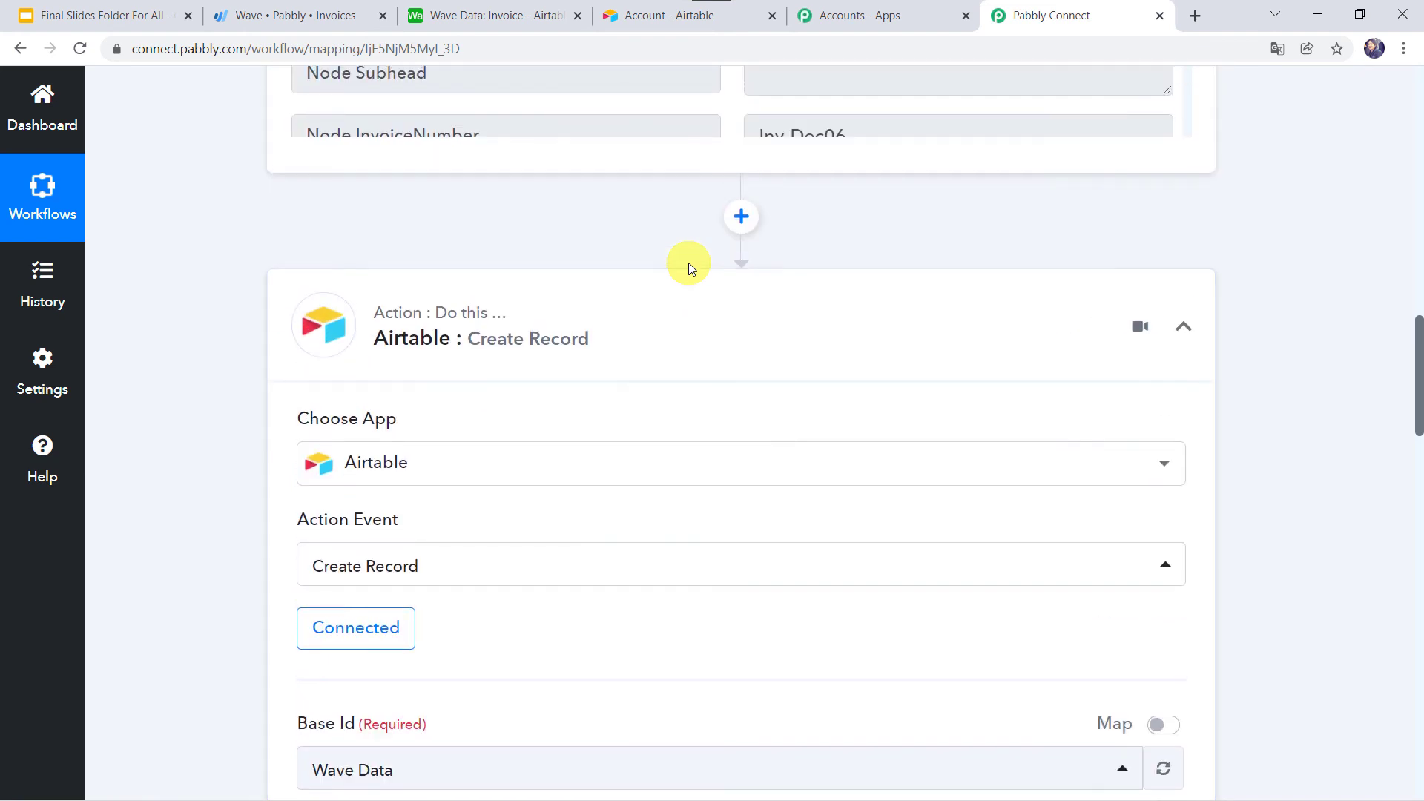
{"action": "left_click", "coordinate": [652, 315]}
{"action": "scroll", "coordinate": [653, 318], "scroll_direction": "up", "scroll_amount": 10}
{"action": "scroll", "coordinate": [654, 321], "scroll_direction": "up", "scroll_amount": 4}
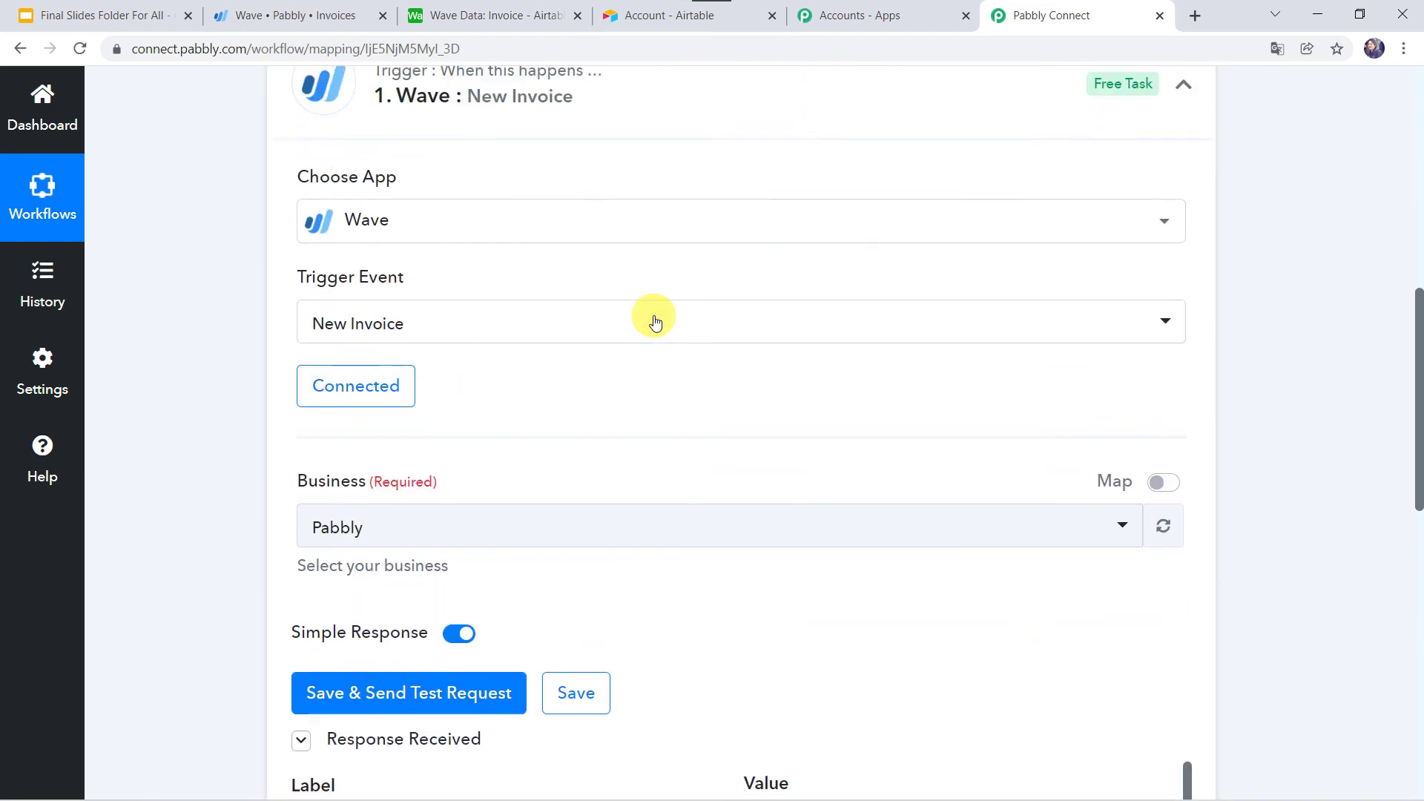
{"action": "left_click", "coordinate": [652, 311]}
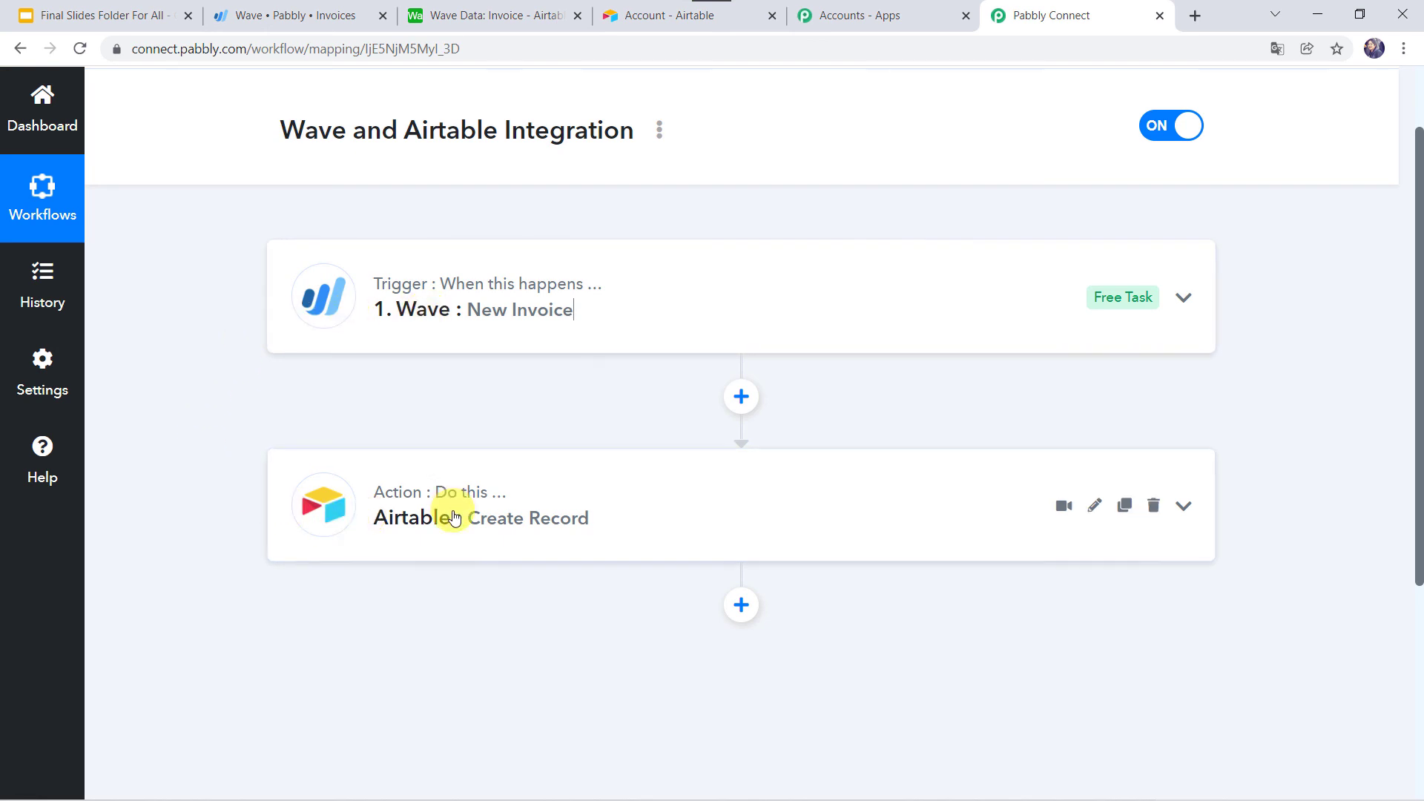
{"action": "scroll", "coordinate": [213, 158], "scroll_direction": "up", "scroll_amount": 2}
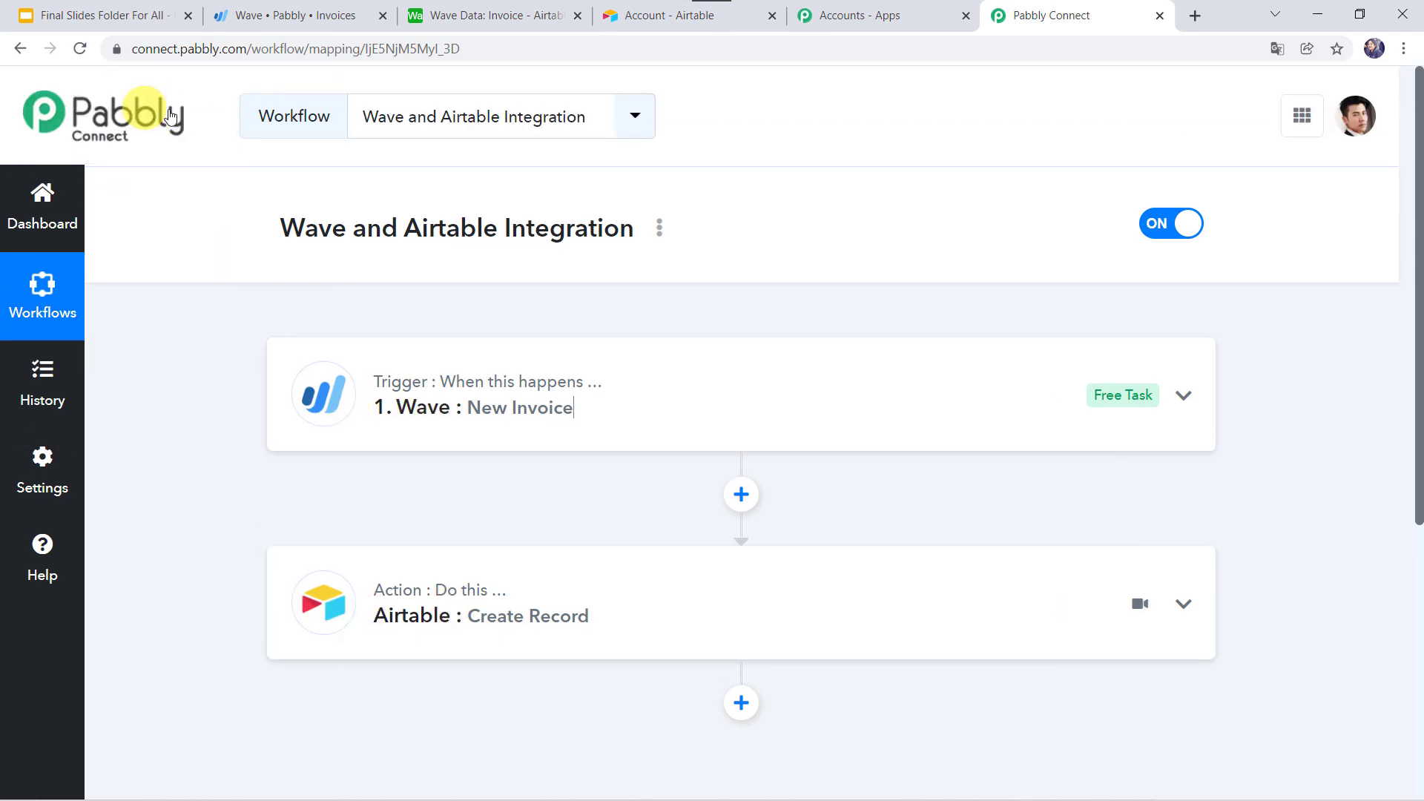